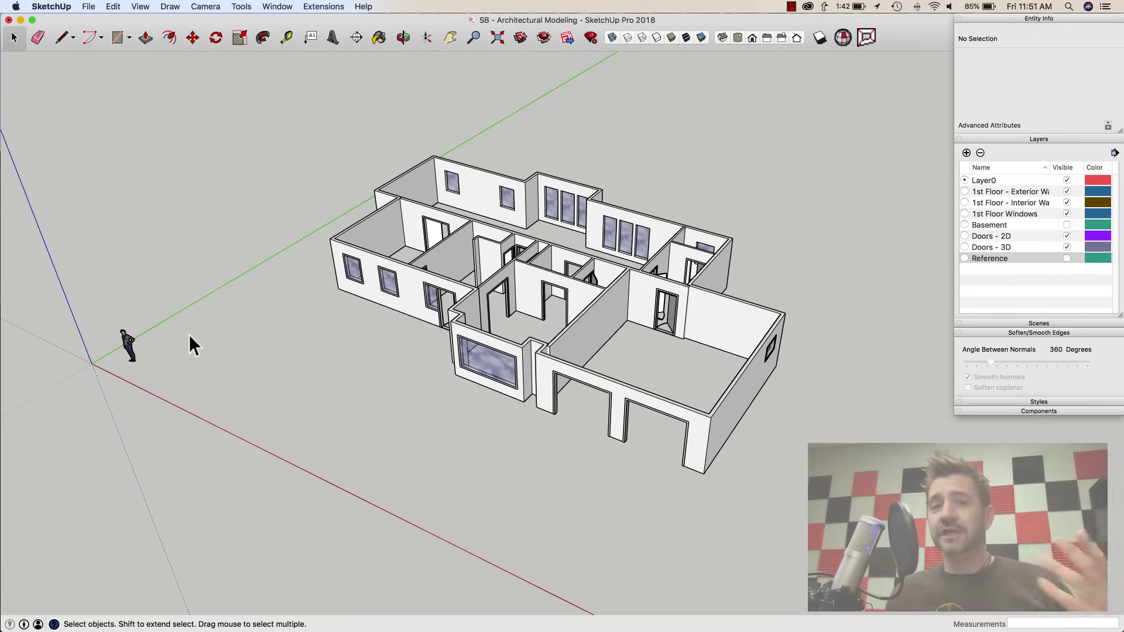
Step: Show the Reference layer so the dimensioned first-floor plan appears beneath the walls
{"action": "middle_click_drag", "start_coordinate": [190, 333], "coordinate": [624, 275]}
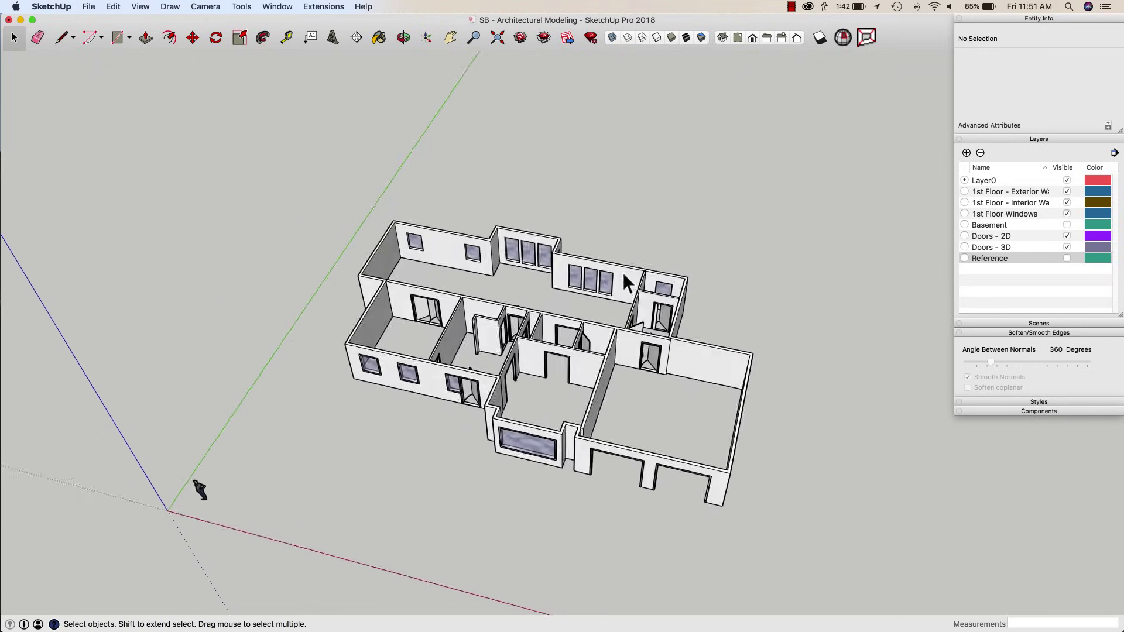
{"action": "left_click", "coordinate": [1066, 258]}
{"action": "scroll", "coordinate": [725, 315], "scroll_direction": "down", "scroll_amount": 3}
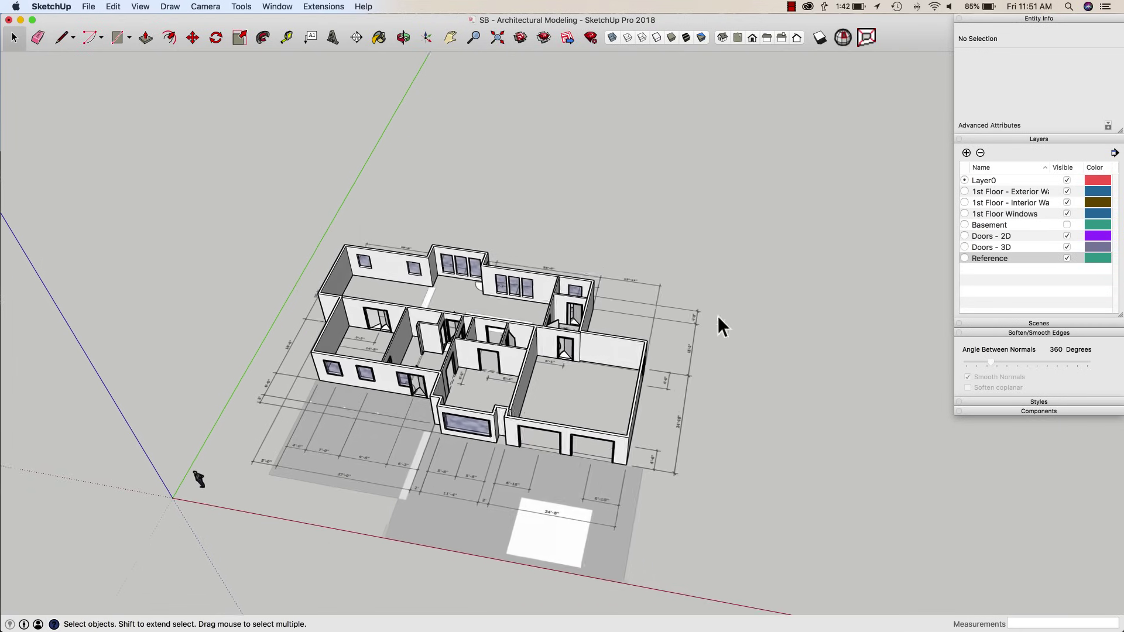
{"action": "scroll", "coordinate": [502, 471], "scroll_direction": "down", "scroll_amount": 3}
{"action": "middle_click_drag", "start_coordinate": [530, 493], "coordinate": [446, 418]}
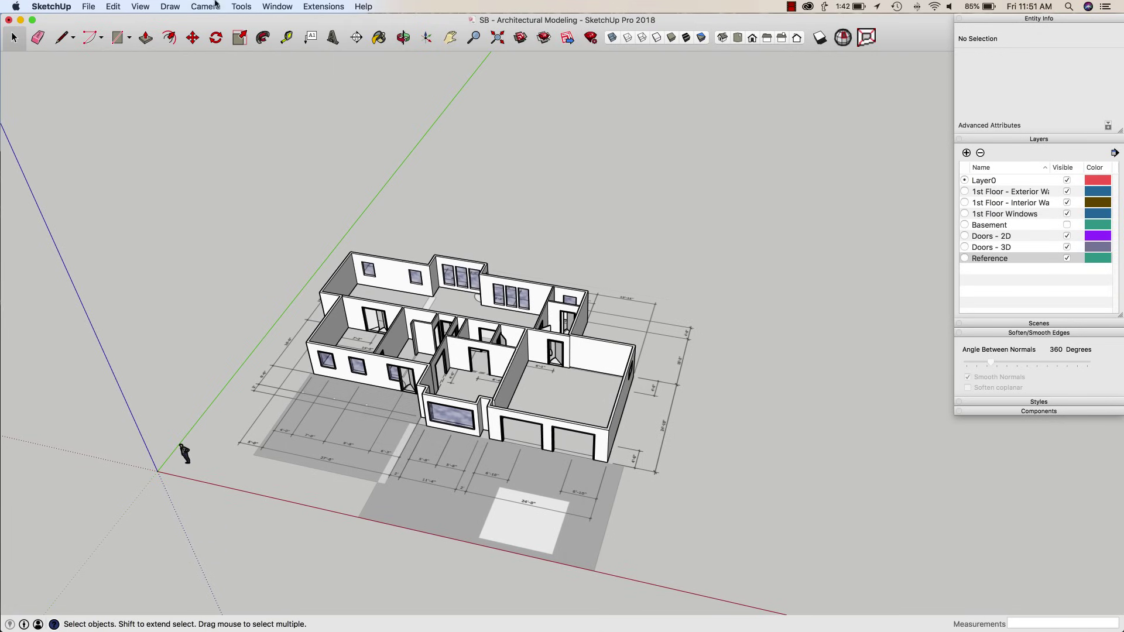
Step: Import House Plan - 2nd Floor.pdf as an image and place it on the ground beside the first-floor model
{"action": "left_click", "coordinate": [88, 6]}
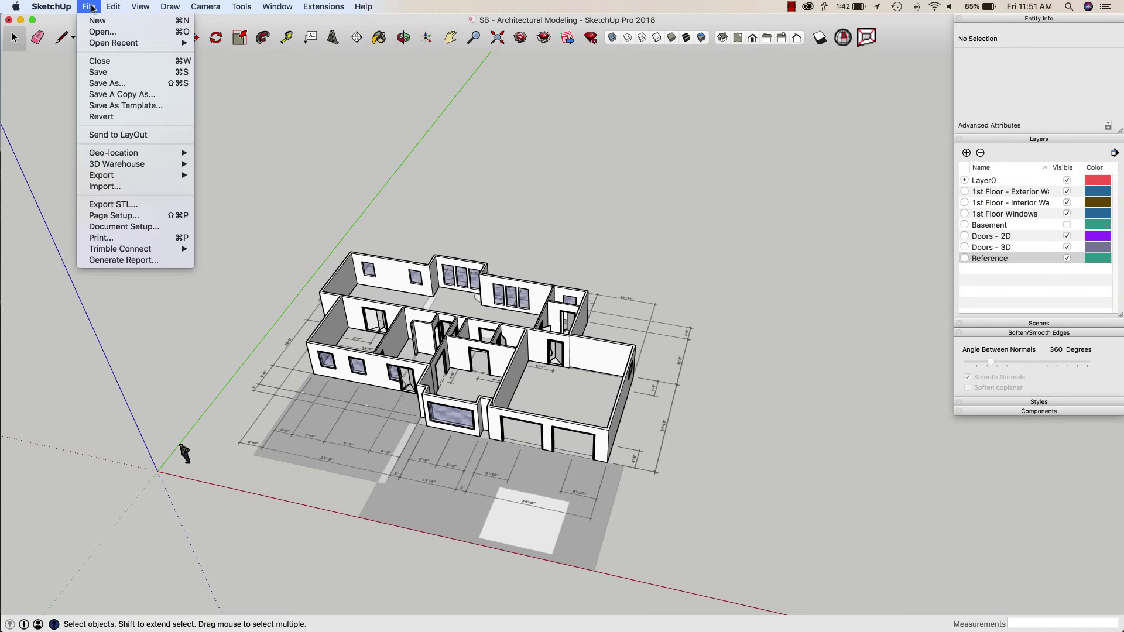
{"action": "left_click", "coordinate": [134, 187]}
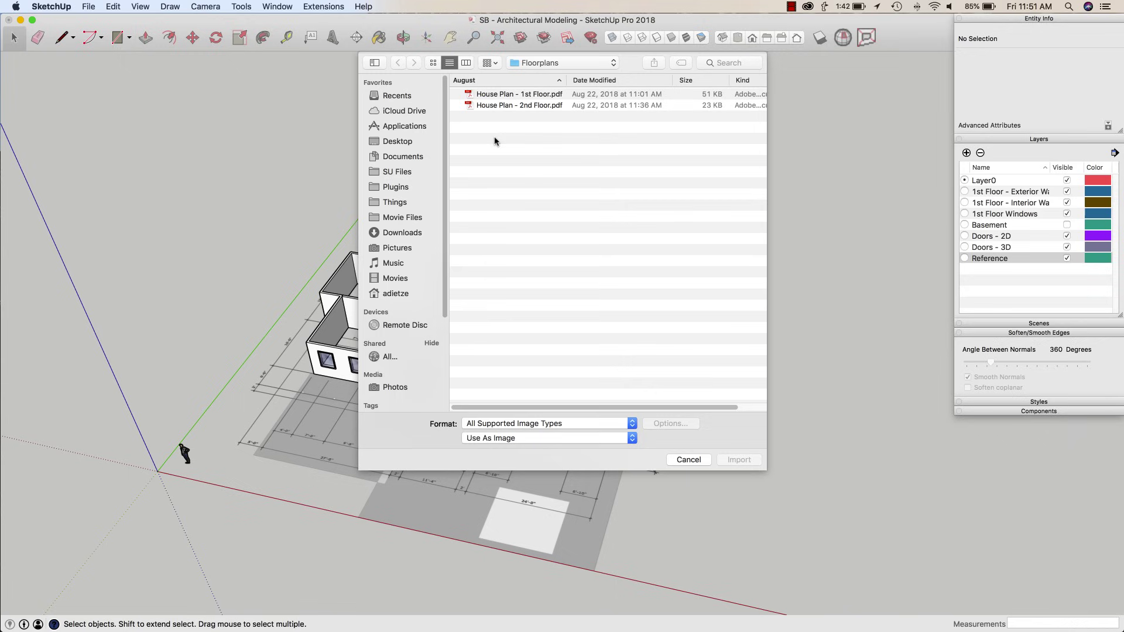
{"action": "left_click", "coordinate": [498, 106]}
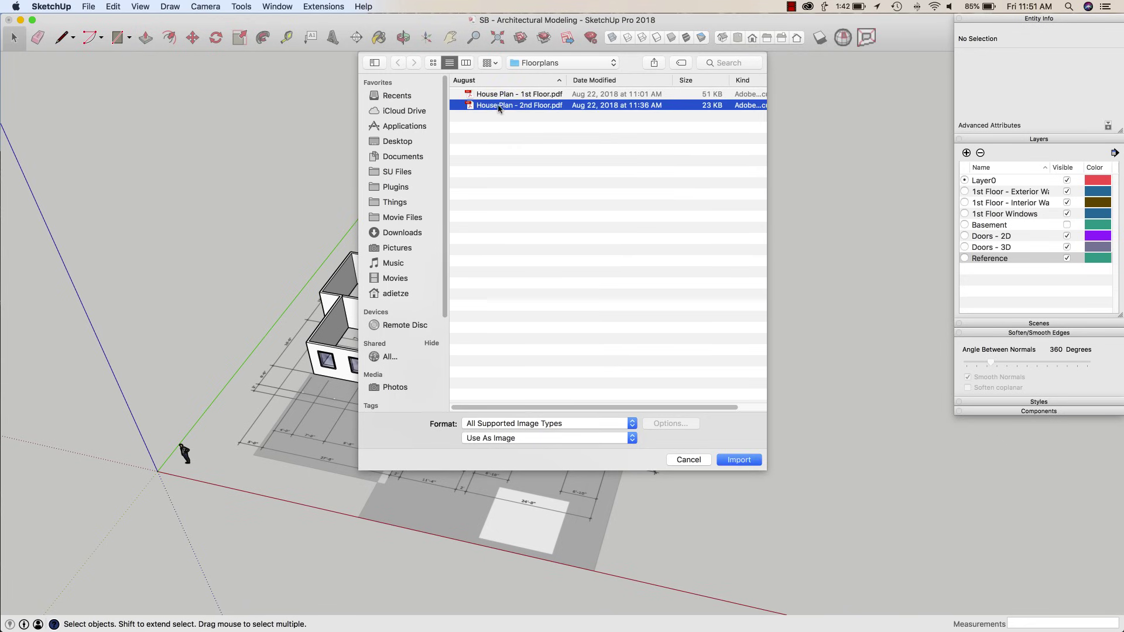
{"action": "left_click", "coordinate": [742, 460]}
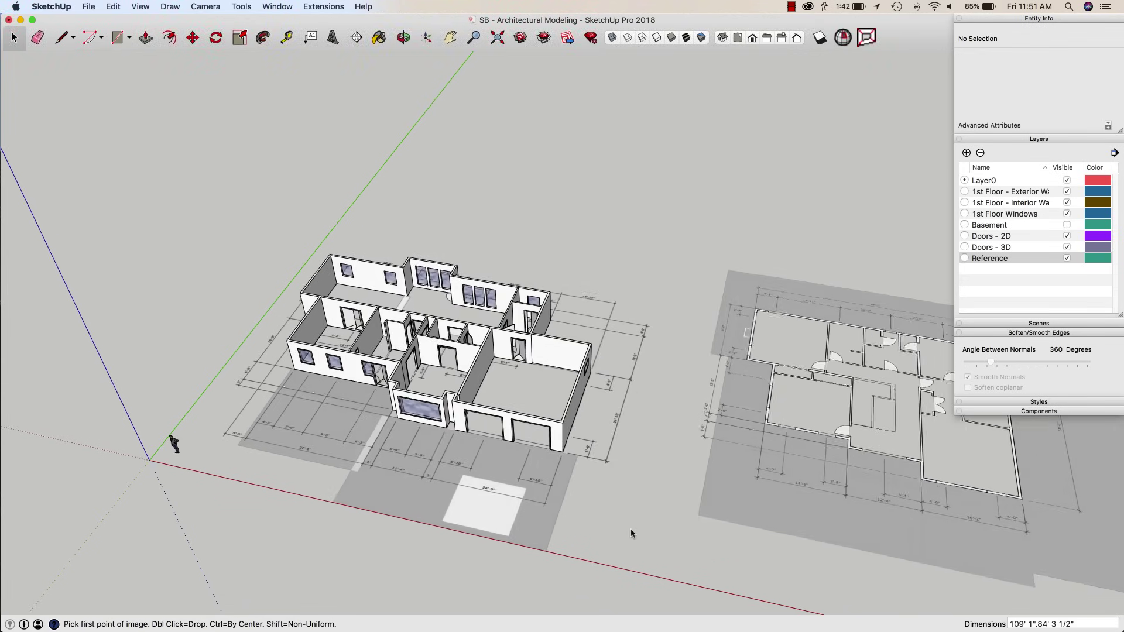
{"action": "left_click", "coordinate": [610, 545]}
{"action": "left_click", "coordinate": [784, 262]}
{"action": "middle_click_drag", "start_coordinate": [778, 266], "coordinate": [673, 273]}
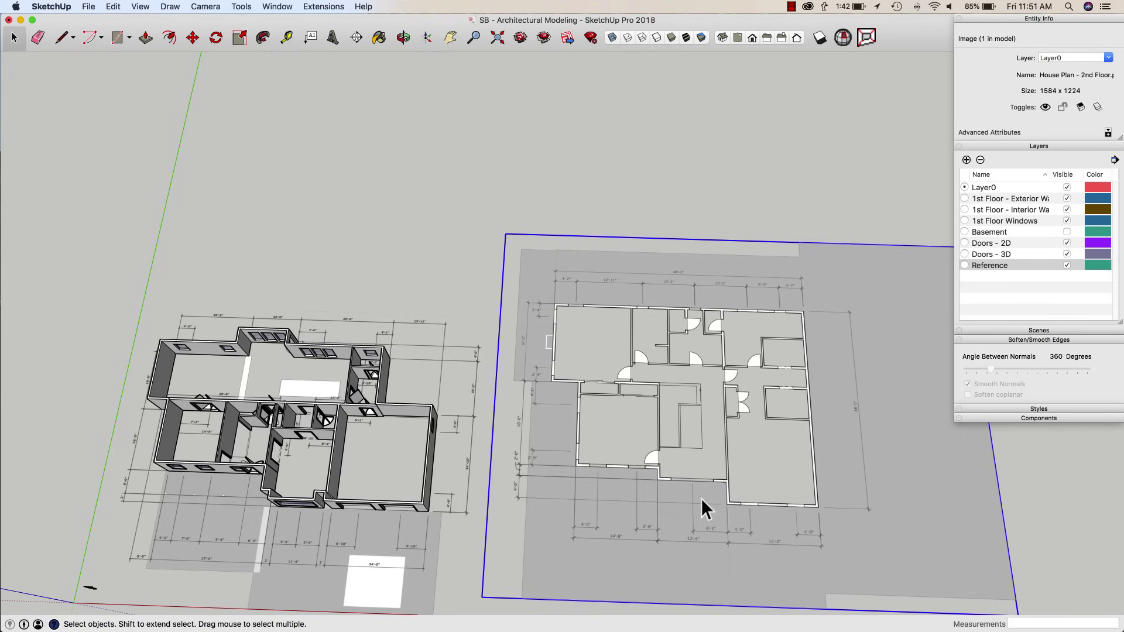
Step: Compare the second-floor plan's outline and dimensions with the exterior walls of the first-floor model
{"action": "middle_click_drag", "start_coordinate": [622, 427], "coordinate": [595, 316]}
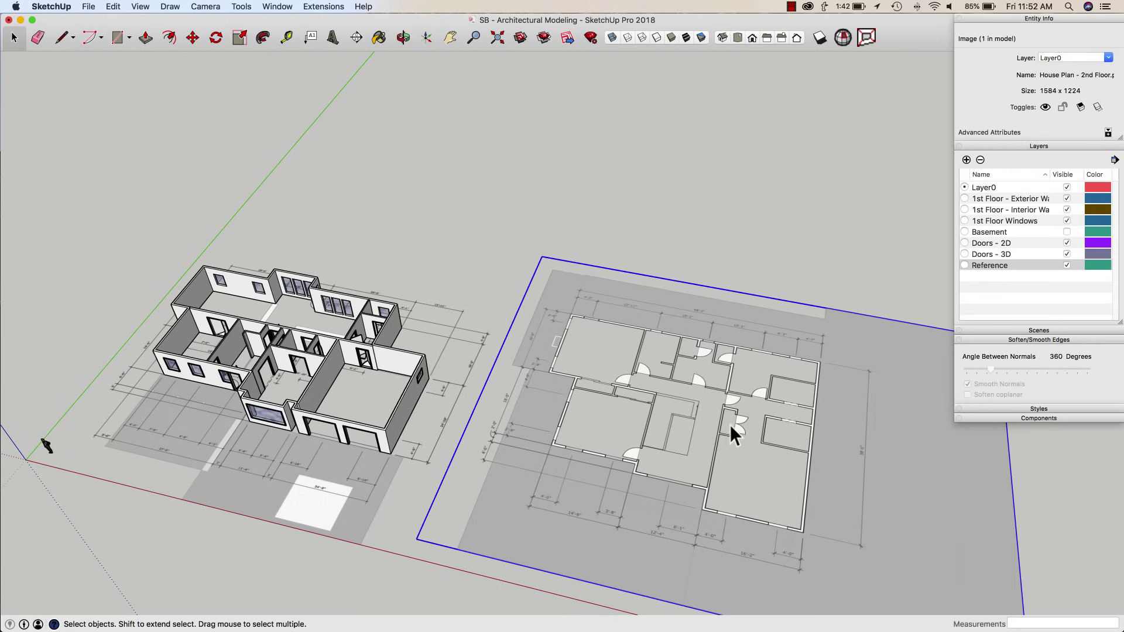
{"action": "middle_click_drag", "start_coordinate": [608, 338], "coordinate": [598, 431]}
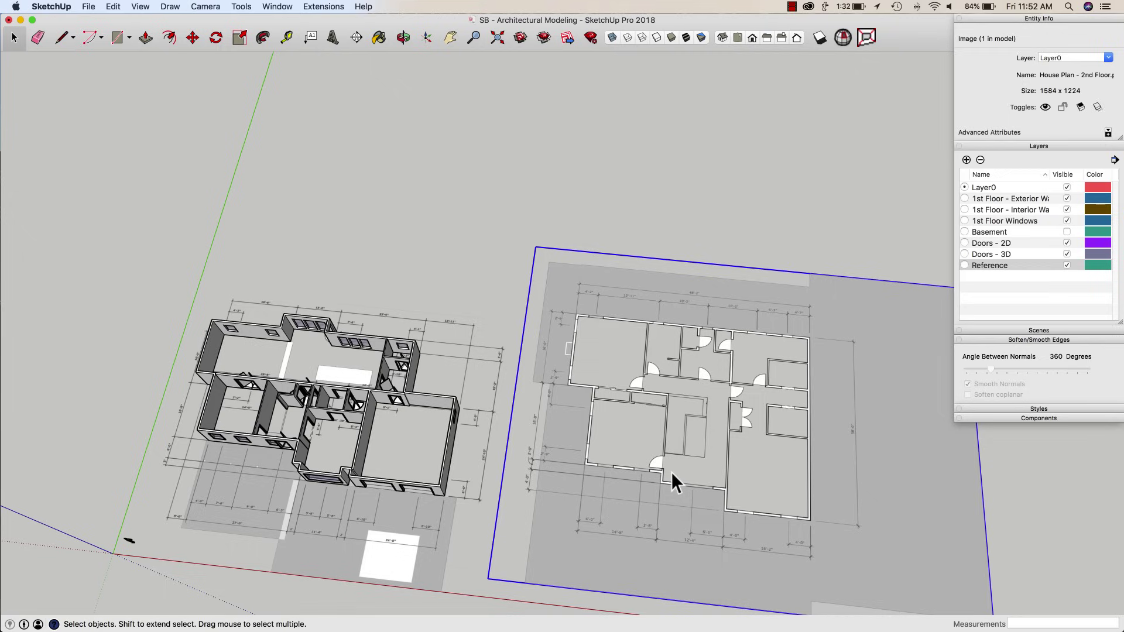
{"action": "middle_click_drag", "start_coordinate": [738, 357], "coordinate": [738, 352]}
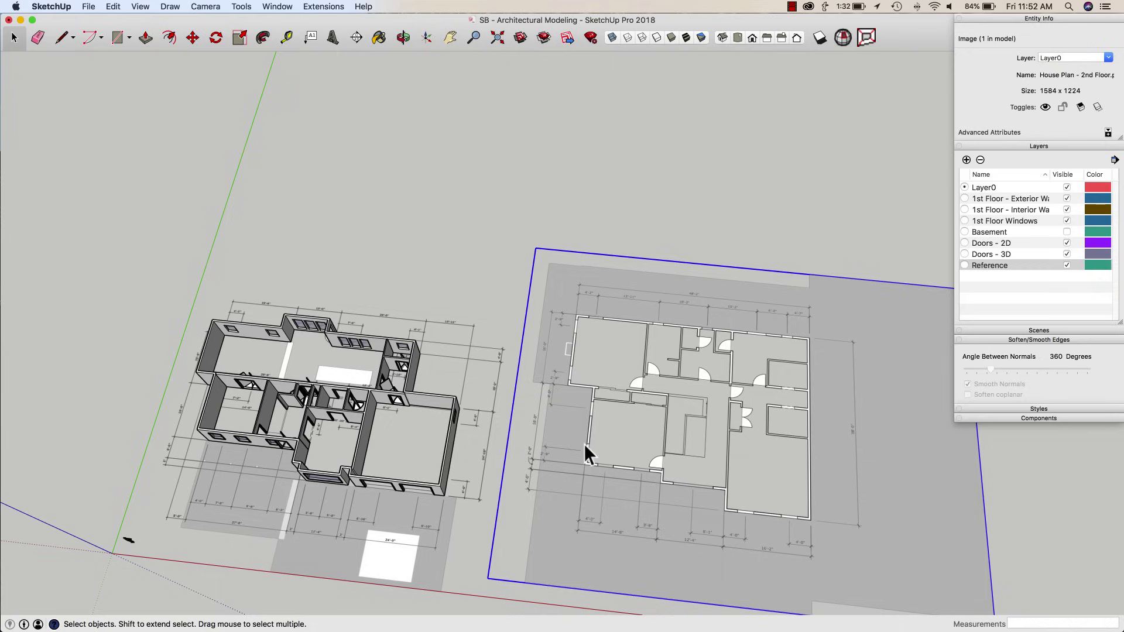
{"action": "middle_click_drag", "start_coordinate": [234, 360], "coordinate": [327, 364]}
{"action": "scroll", "coordinate": [273, 375], "scroll_direction": "up", "scroll_amount": 5}
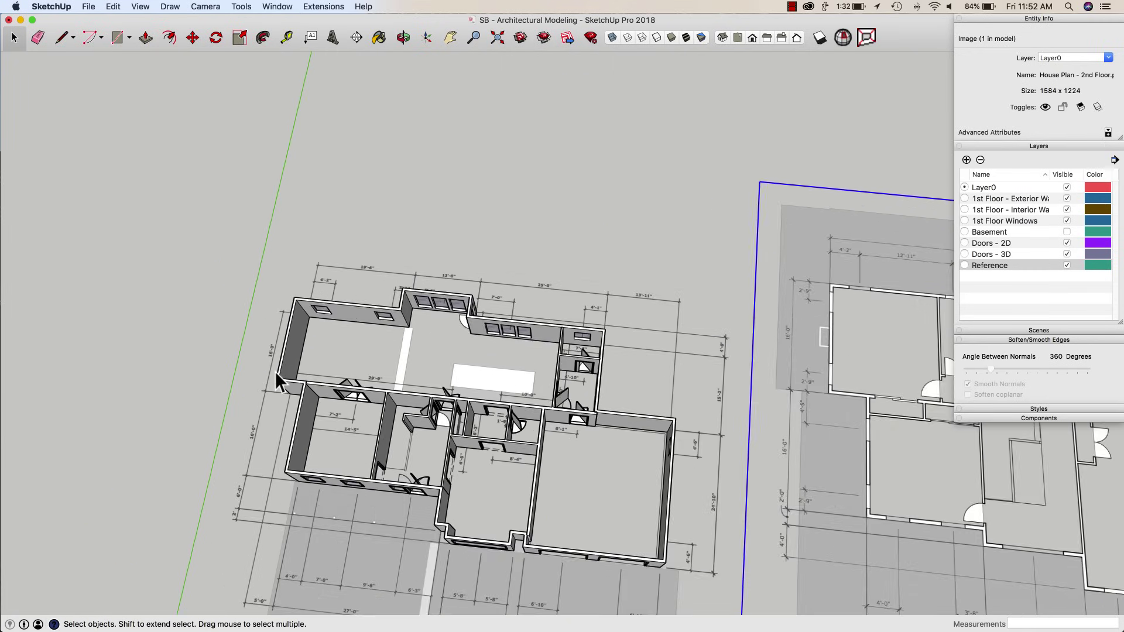
{"action": "scroll", "coordinate": [299, 282], "scroll_direction": "down", "scroll_amount": 2}
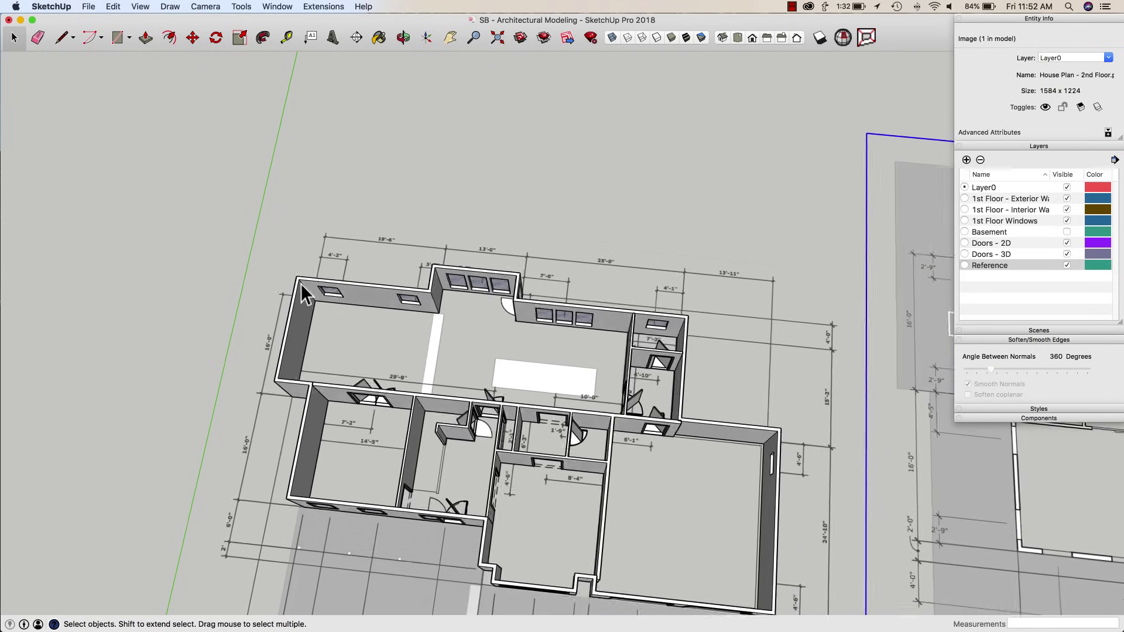
{"action": "middle_click_drag", "start_coordinate": [300, 282], "coordinate": [237, 366]}
{"action": "scroll", "coordinate": [266, 338], "scroll_direction": "down", "scroll_amount": 2}
{"action": "middle_click_drag", "start_coordinate": [739, 328], "coordinate": [748, 273]}
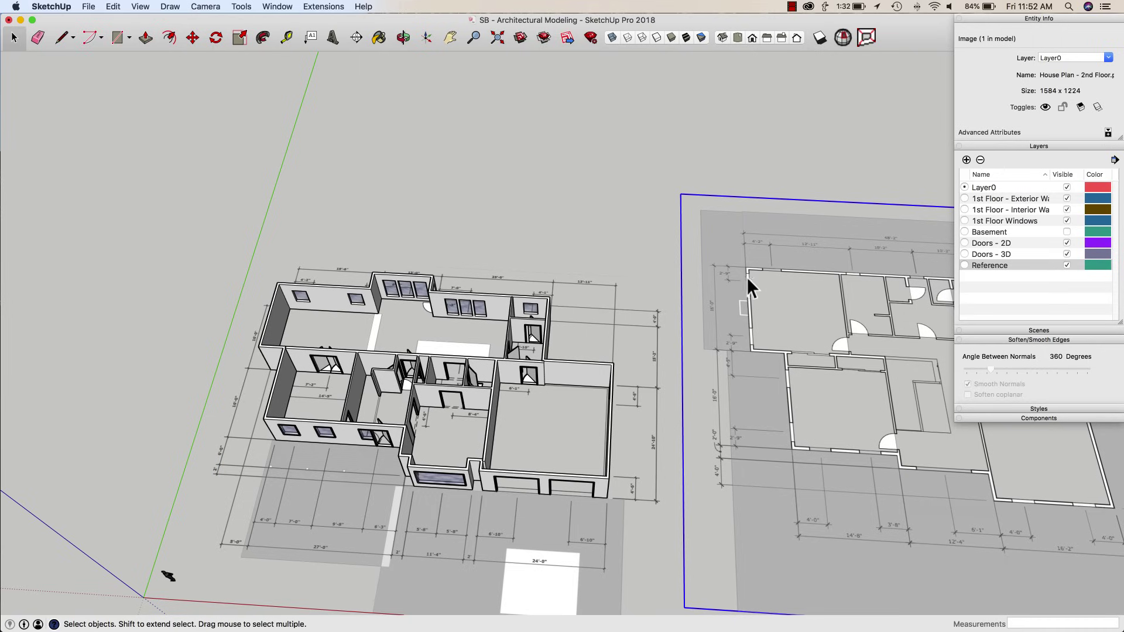
{"action": "middle_click_drag", "start_coordinate": [752, 336], "coordinate": [766, 363]}
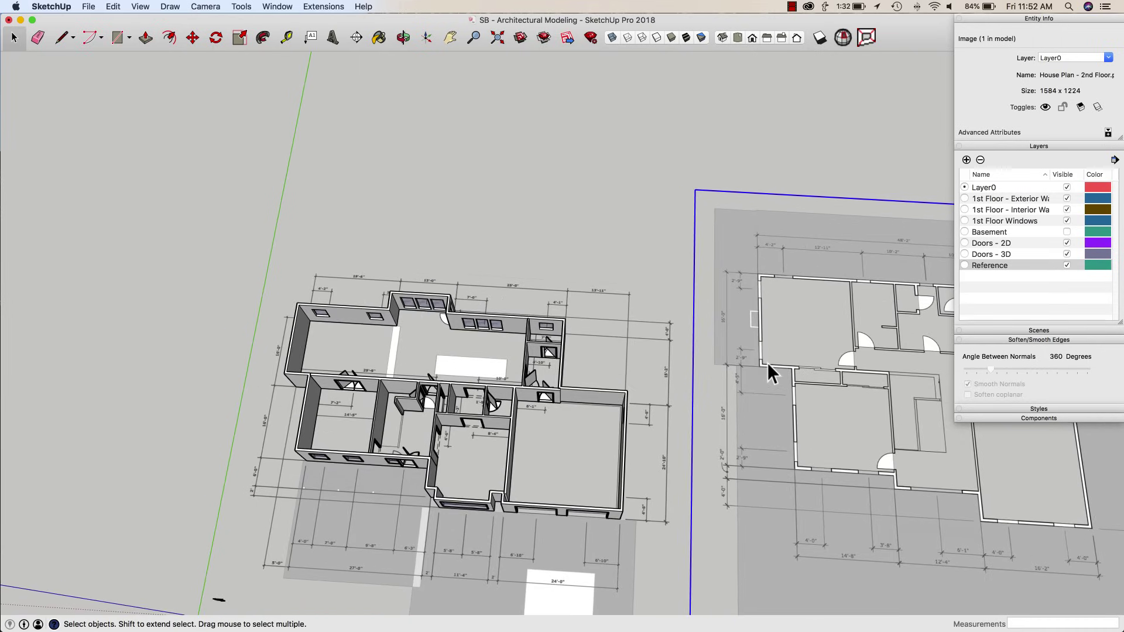
{"action": "middle_click_drag", "start_coordinate": [755, 319], "coordinate": [631, 292]}
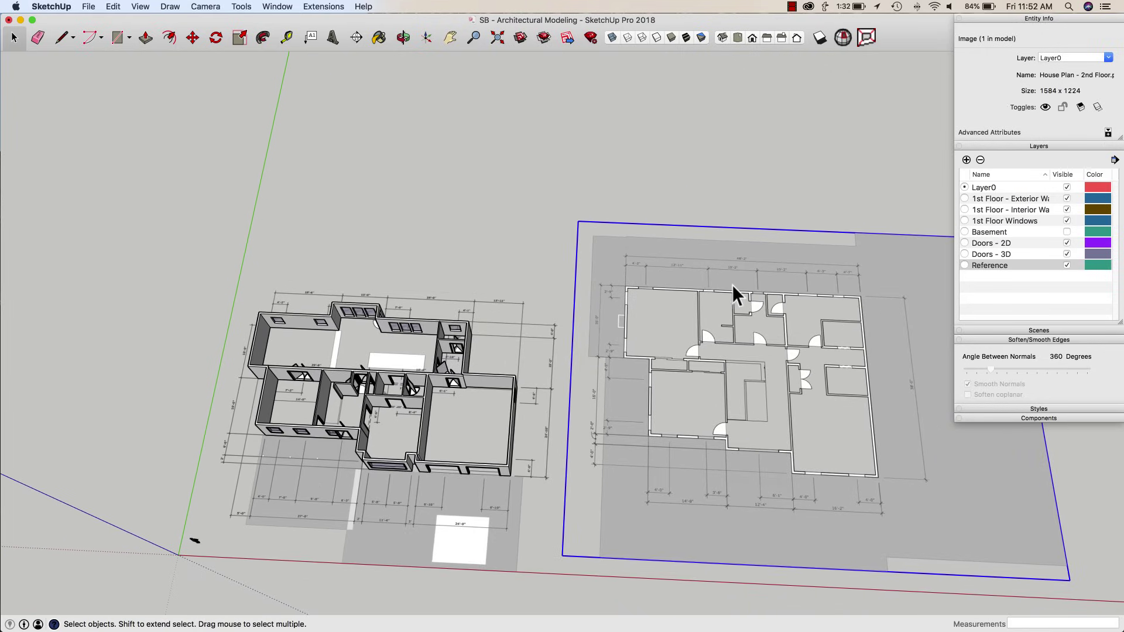
{"action": "middle_click_drag", "start_coordinate": [394, 318], "coordinate": [269, 336]}
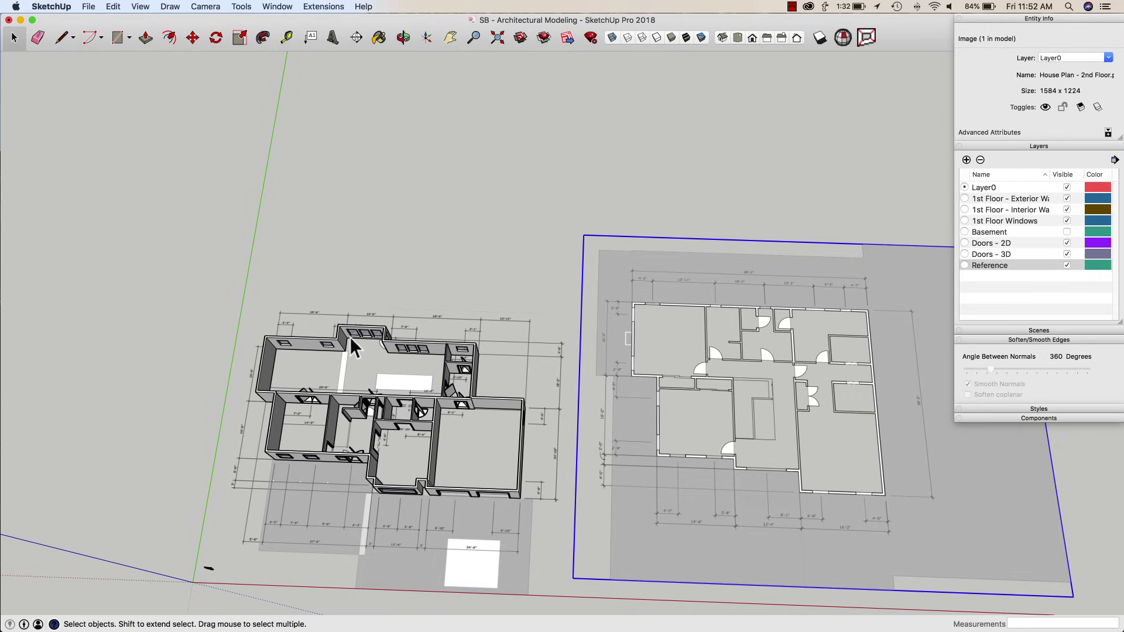
{"action": "middle_click_drag", "start_coordinate": [438, 338], "coordinate": [591, 329]}
{"action": "middle_click_drag", "start_coordinate": [668, 270], "coordinate": [596, 270]}
{"action": "middle_click_drag", "start_coordinate": [716, 287], "coordinate": [654, 341]}
Step: Draw a 48'2" line along the red axis from the top back corner of the first-floor exterior walls
{"action": "key", "text": "l"}
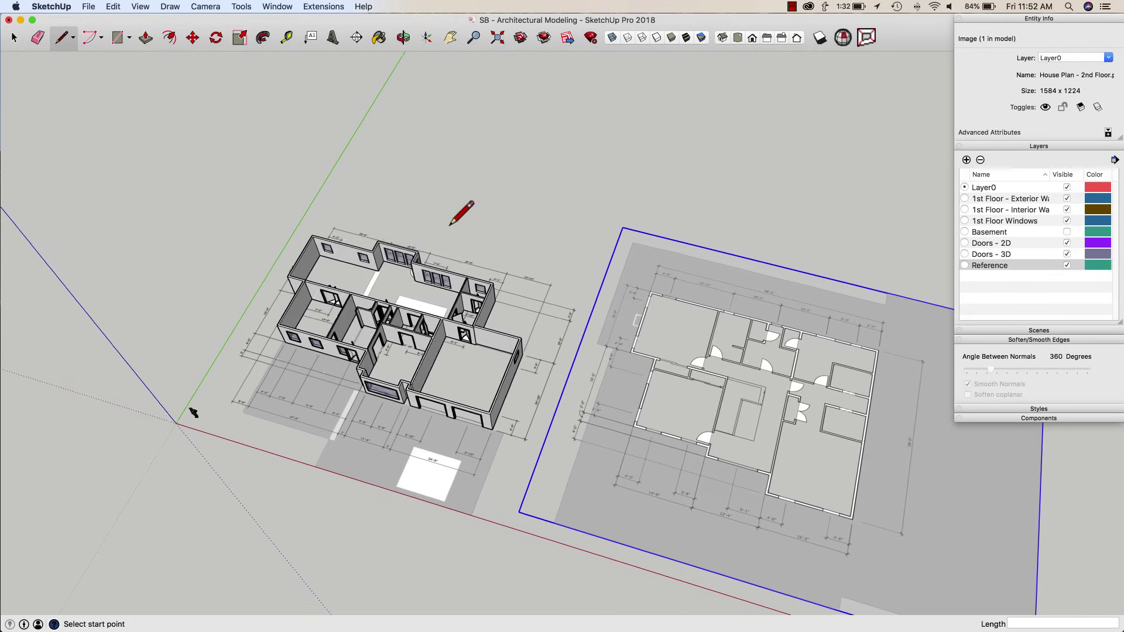
{"action": "middle_click_drag", "start_coordinate": [493, 231], "coordinate": [485, 209]}
{"action": "left_click", "coordinate": [312, 241]}
{"action": "mouse_move", "coordinate": [312, 241]}
{"action": "middle_mouse_down"}
{"action": "mouse_move", "coordinate": [334, 256]}
{"action": "mouse_move", "coordinate": [703, 326]}
{"action": "mouse_move", "coordinate": [748, 269]}
{"action": "middle_mouse_up"}
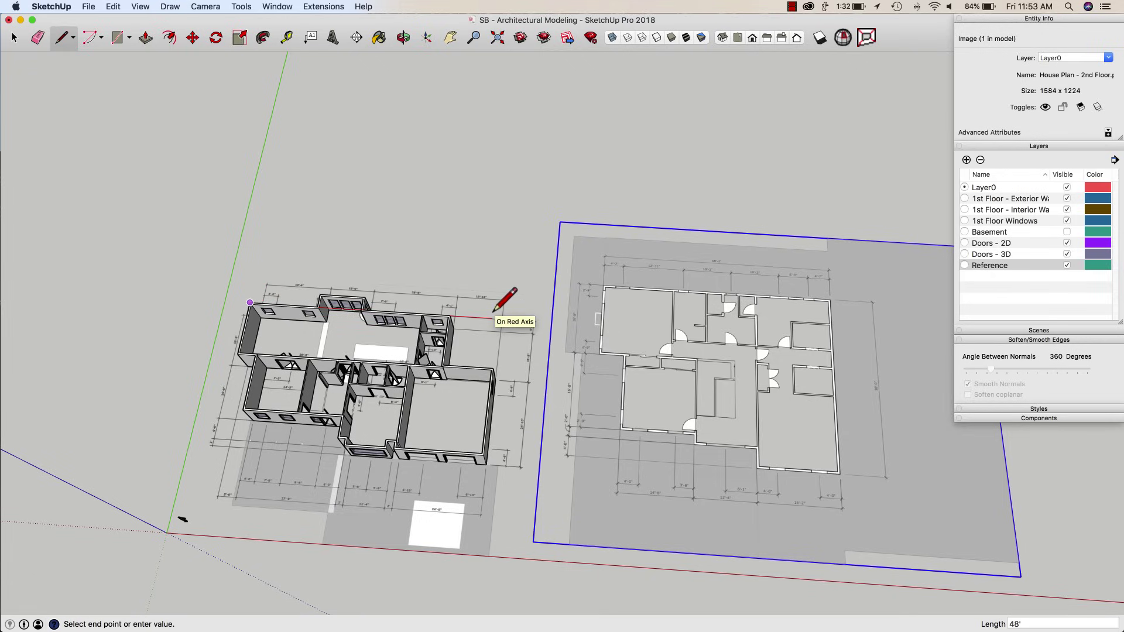
{"action": "key", "text": "Return"}
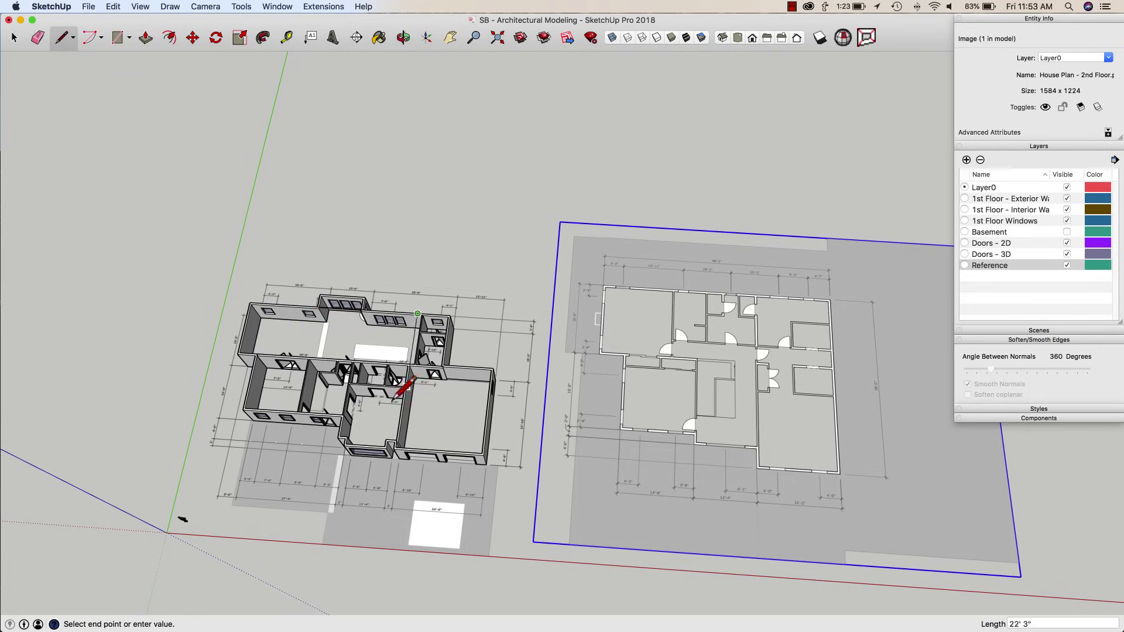
Step: Continue the second-floor outline 38' toward the front, parallel to the green axis, ending level with the wall recess beside the garage
{"action": "scroll", "coordinate": [398, 440], "scroll_direction": "up", "scroll_amount": 1}
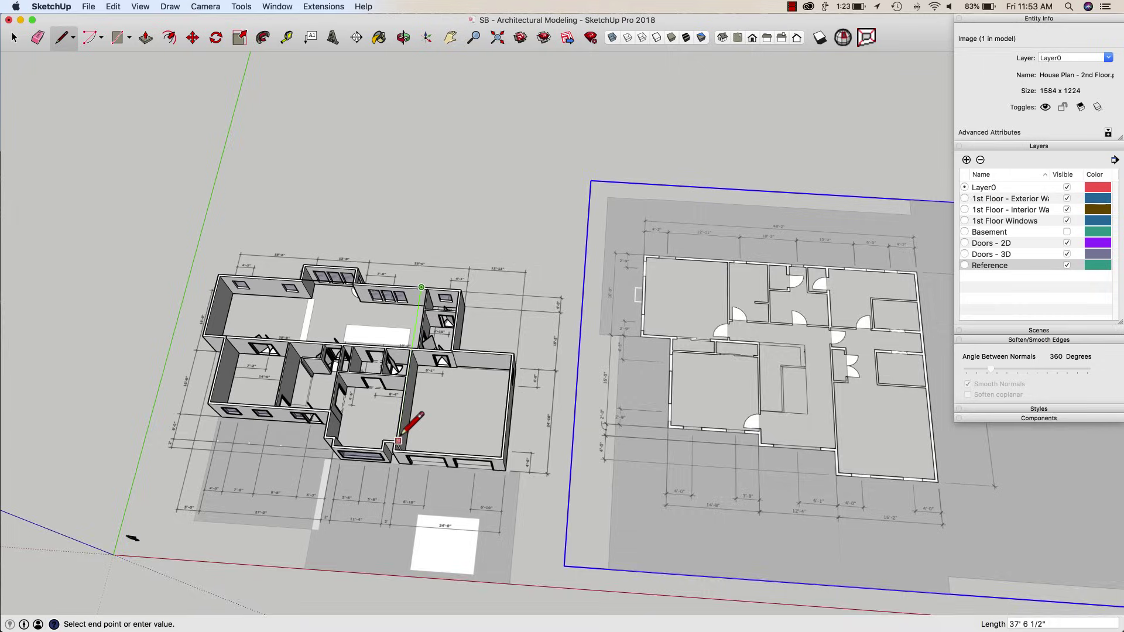
{"action": "scroll", "coordinate": [398, 440], "scroll_direction": "up", "scroll_amount": 2}
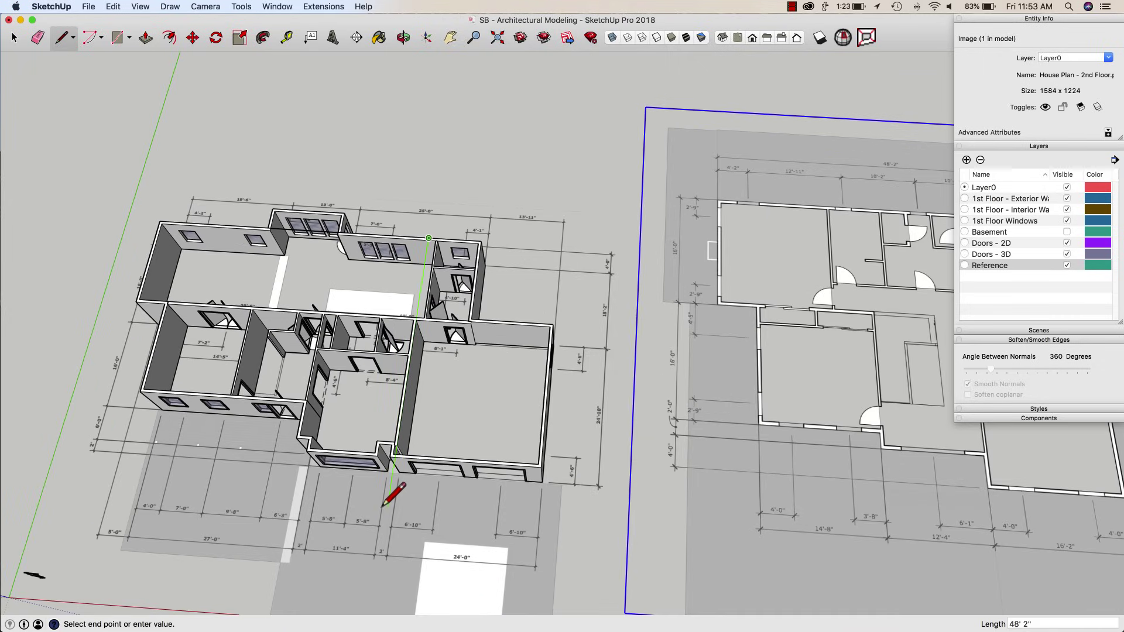
{"action": "scroll", "coordinate": [397, 443], "scroll_direction": "down", "scroll_amount": 3}
{"action": "scroll", "coordinate": [397, 444], "scroll_direction": "down", "scroll_amount": 1}
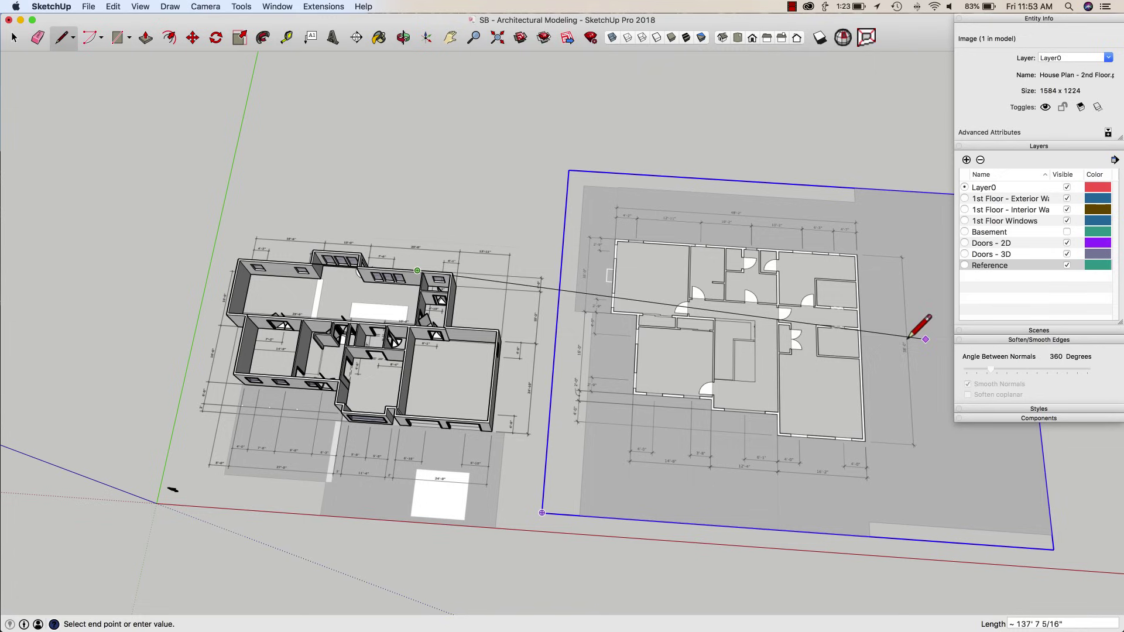
{"action": "scroll", "coordinate": [403, 401], "scroll_direction": "up", "scroll_amount": 2}
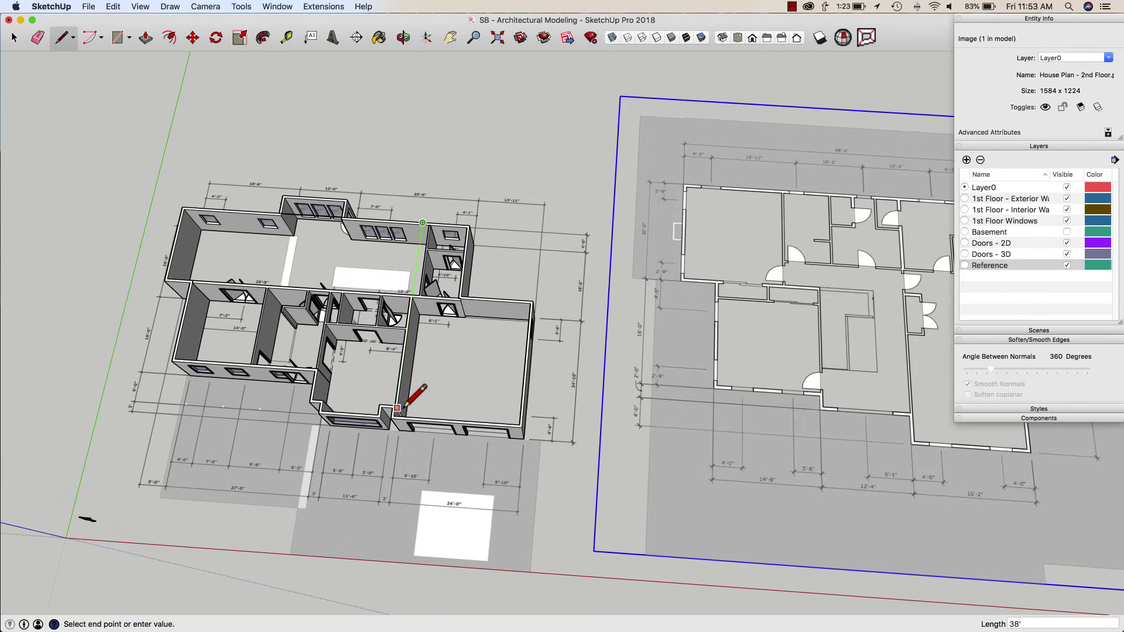
{"action": "left_click", "coordinate": [397, 407]}
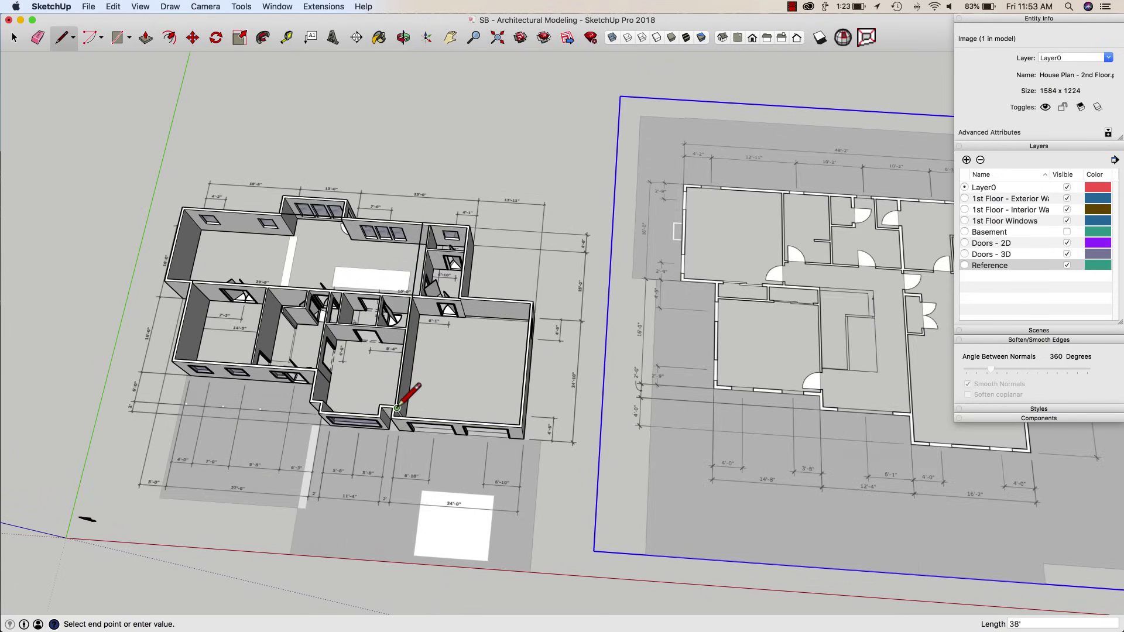
Step: Continue the outline 16'2" along the red axis to line up with the front wall corner beside the bay window
{"action": "scroll", "coordinate": [534, 445], "scroll_direction": "down", "scroll_amount": 3}
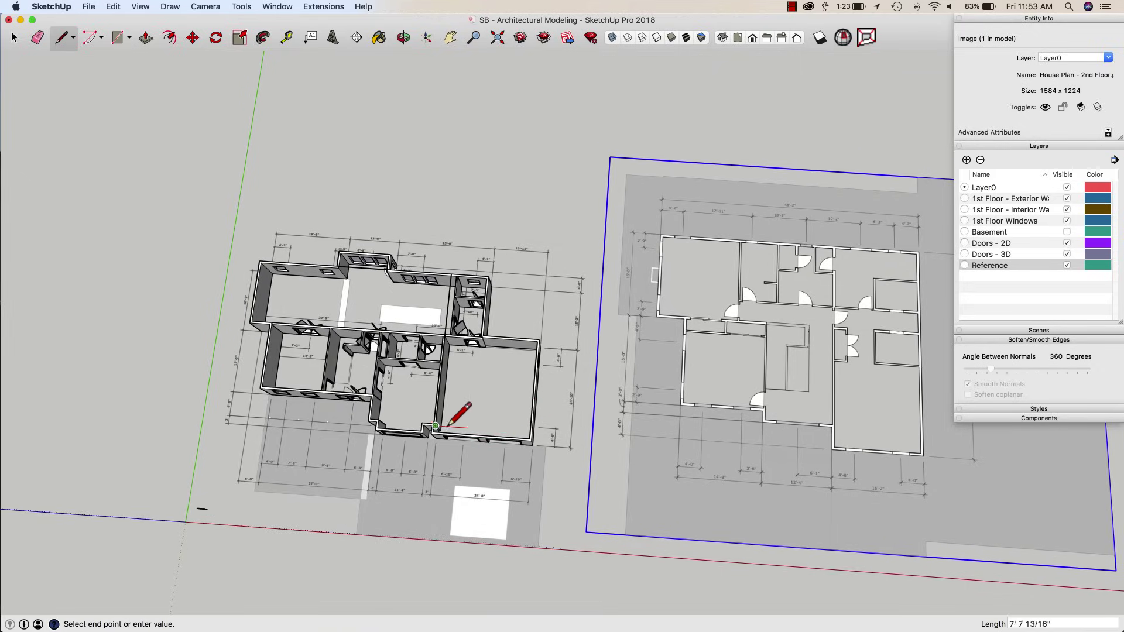
{"action": "scroll", "coordinate": [360, 435], "scroll_direction": "up", "scroll_amount": 3}
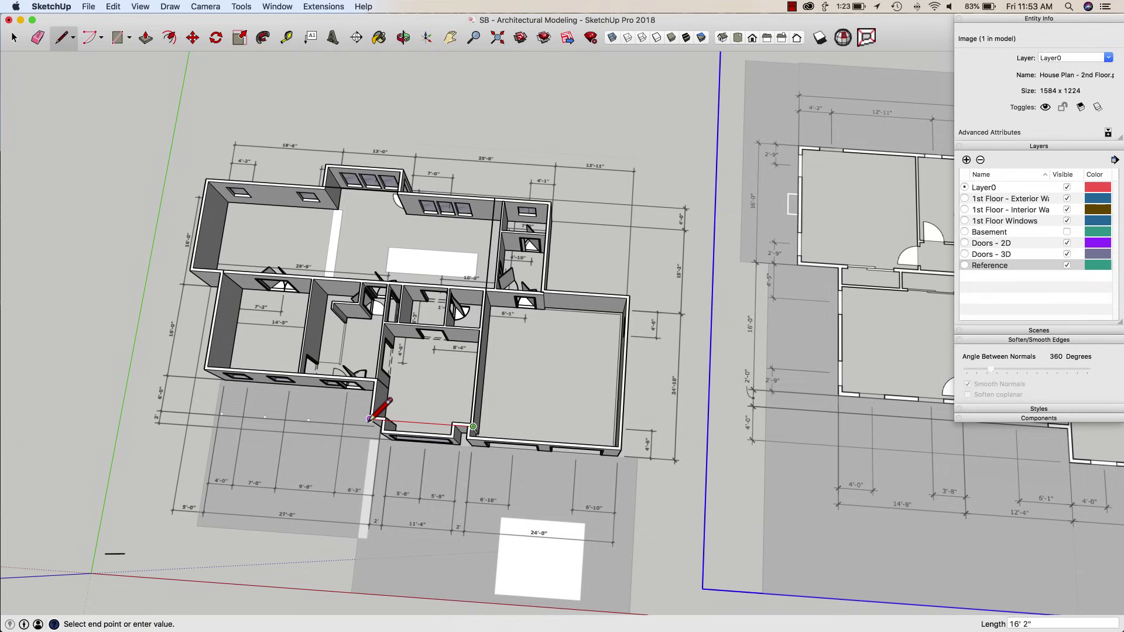
{"action": "scroll", "coordinate": [377, 404], "scroll_direction": "down", "scroll_amount": 2}
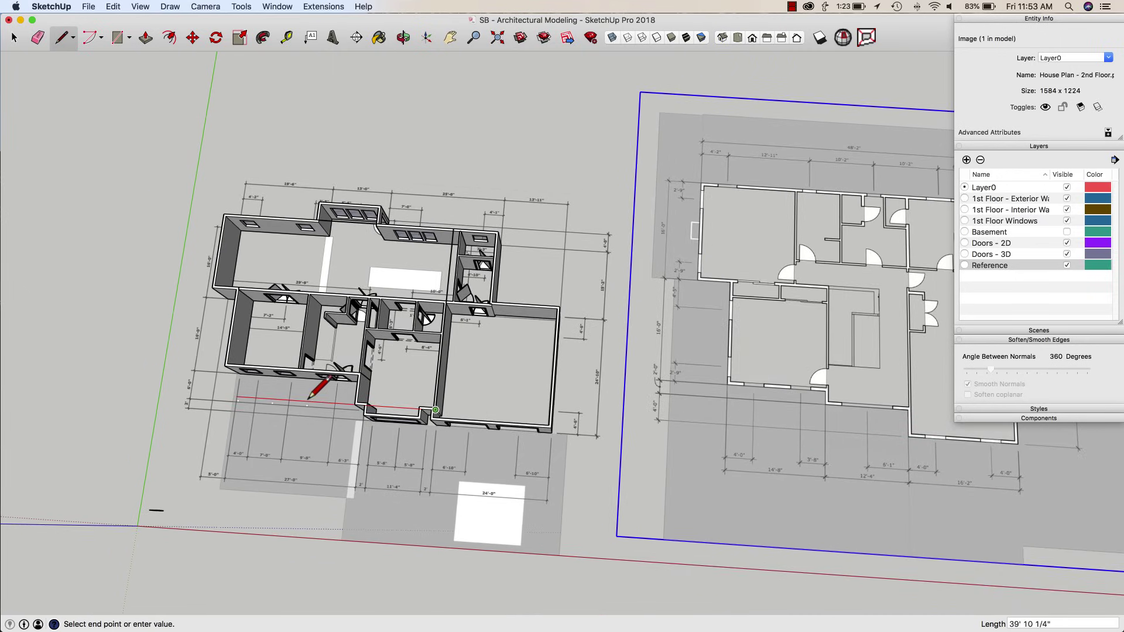
{"action": "left_click", "coordinate": [354, 404]}
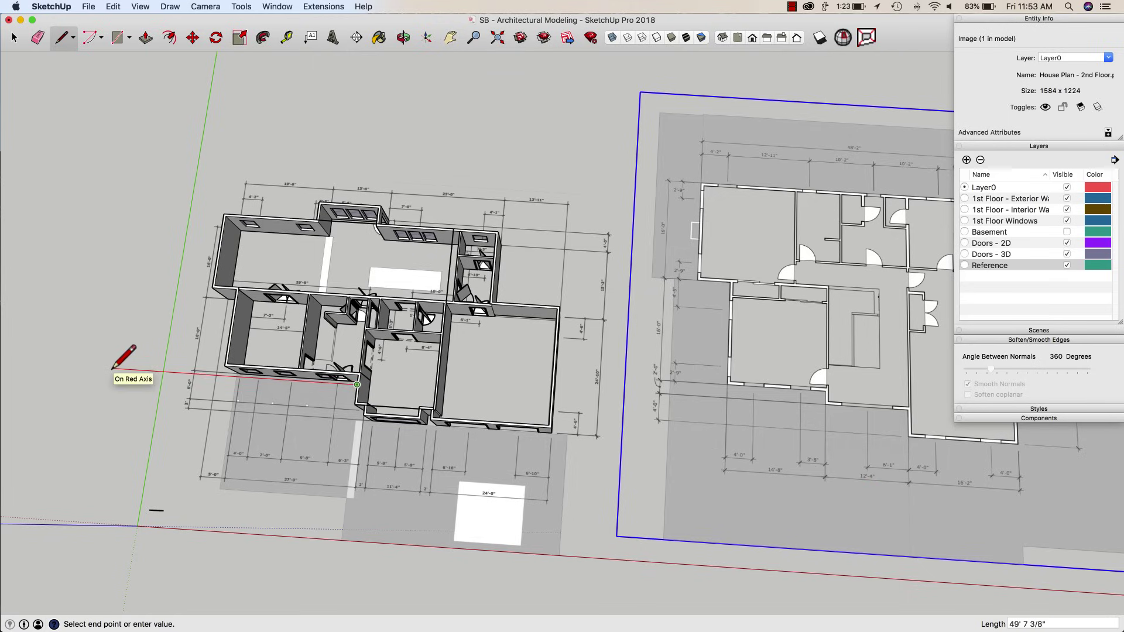
Step: Add a 12'4" edge parallel to the front wall, then a short edge back onto the wall's outer line
{"action": "type", "text": "12'4"}
{"action": "key", "text": "Return"}
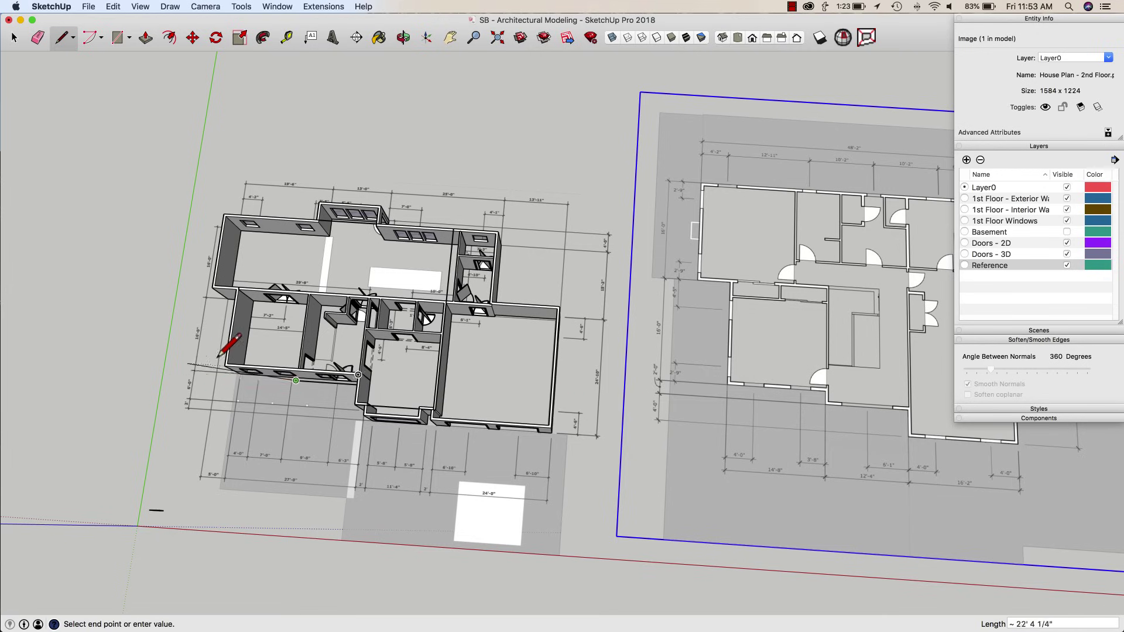
{"action": "scroll", "coordinate": [213, 357], "scroll_direction": "up", "scroll_amount": 5}
{"action": "left_click", "coordinate": [423, 388]}
Step: Trace the outline 14'8" along the front wall, back along the side wall, and 5' out to the rear wing's corner
{"action": "scroll", "coordinate": [433, 298], "scroll_direction": "down", "scroll_amount": 3}
{"action": "scroll", "coordinate": [316, 362], "scroll_direction": "down", "scroll_amount": 4}
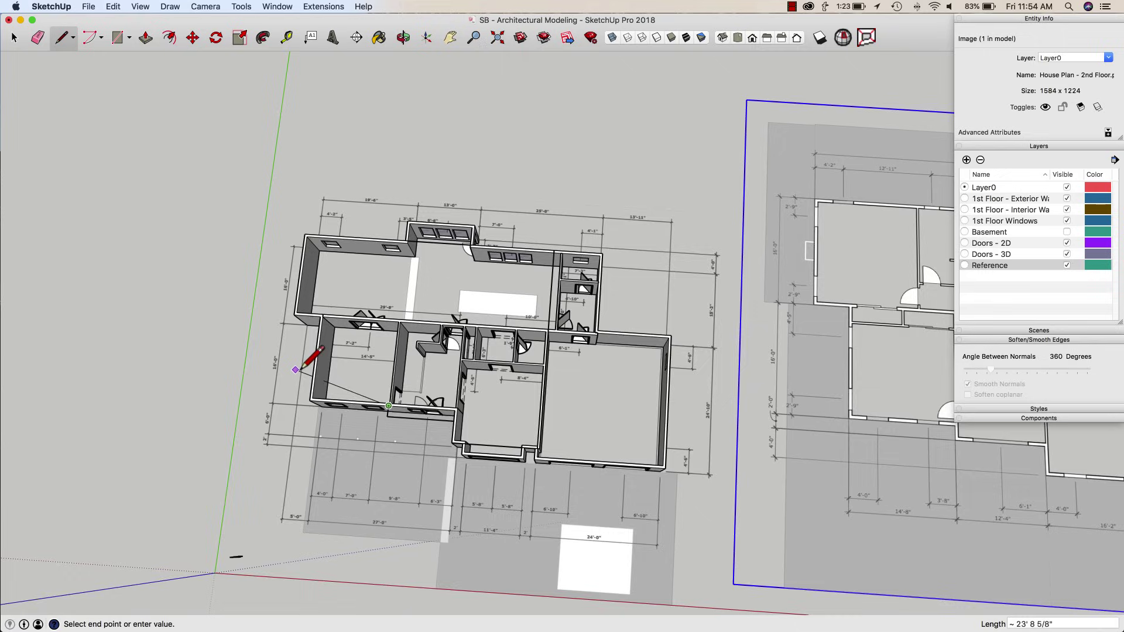
{"action": "scroll", "coordinate": [307, 403], "scroll_direction": "down", "scroll_amount": 3}
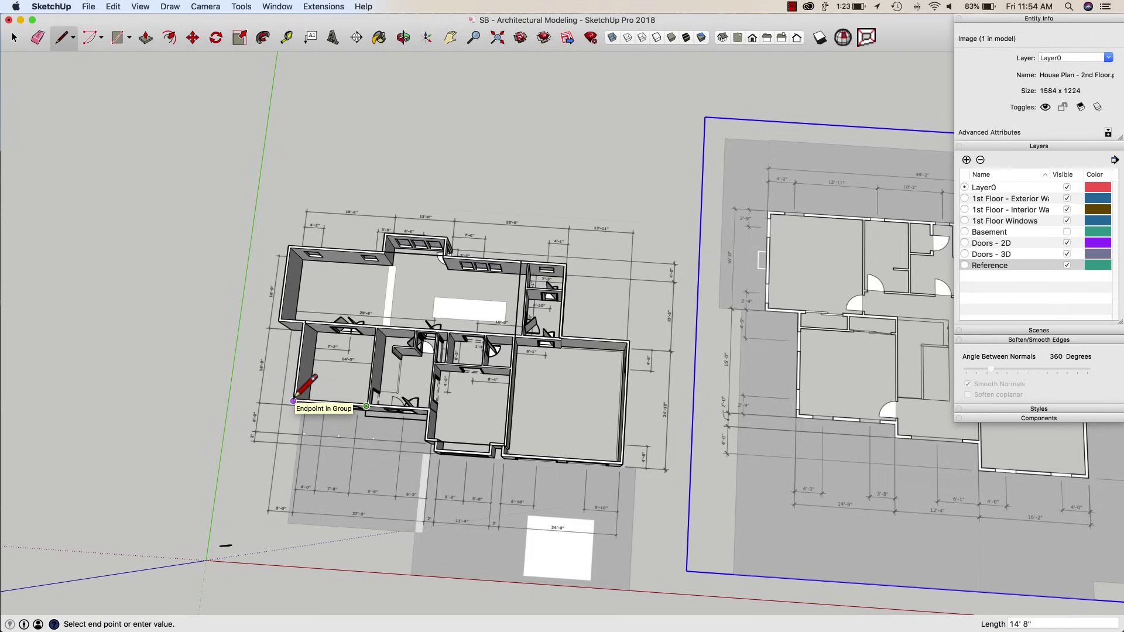
{"action": "left_click", "coordinate": [293, 401]}
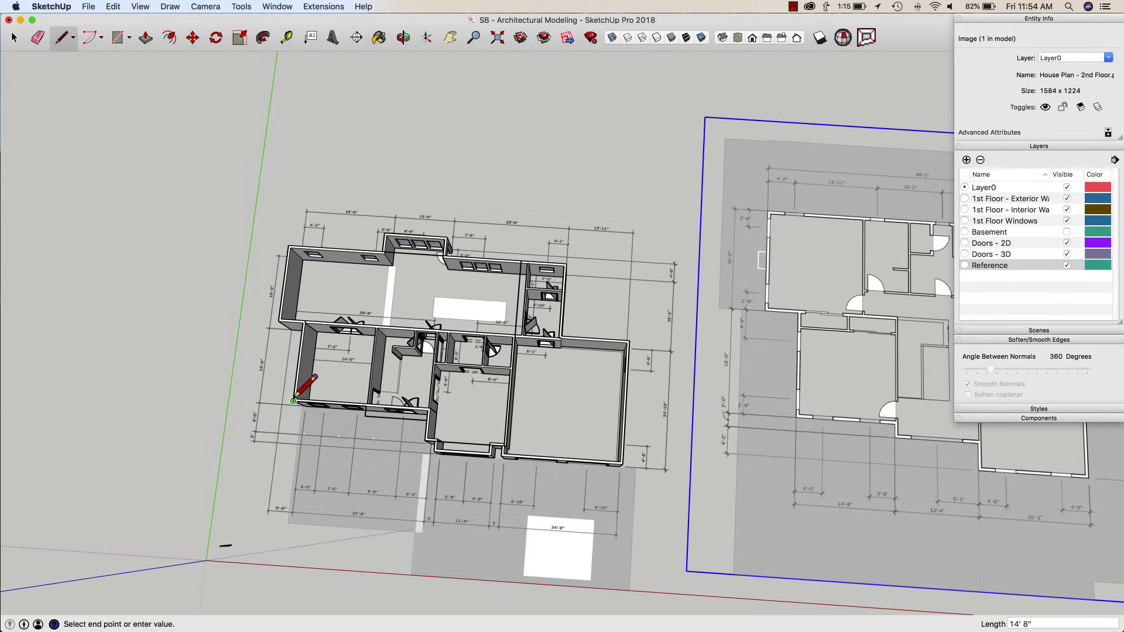
{"action": "left_click", "coordinate": [303, 322]}
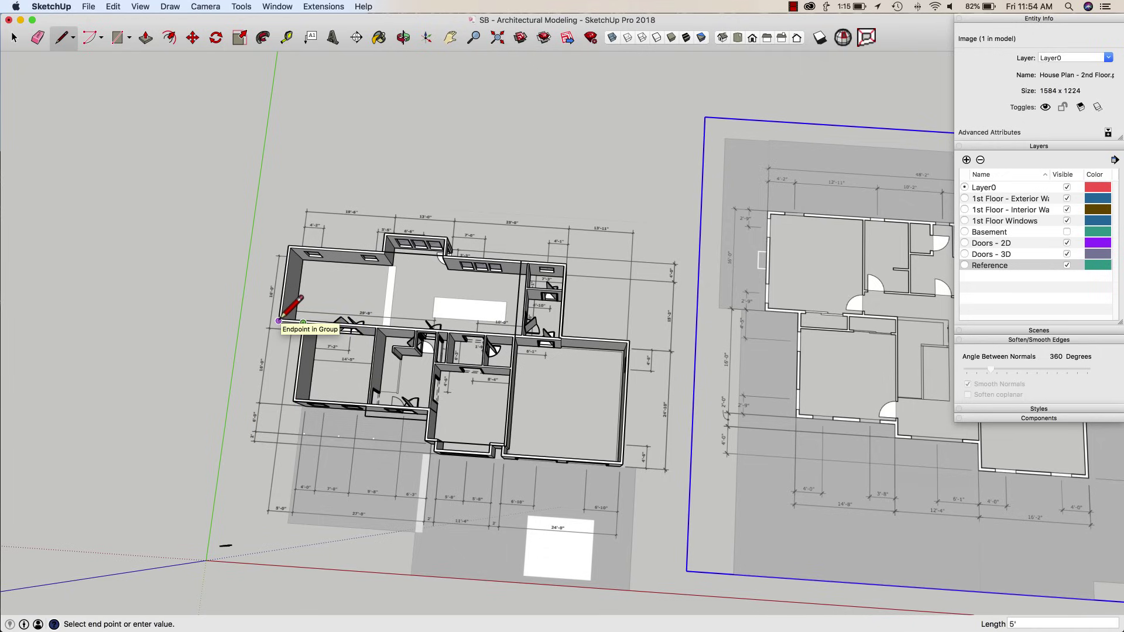
{"action": "left_click", "coordinate": [279, 321]}
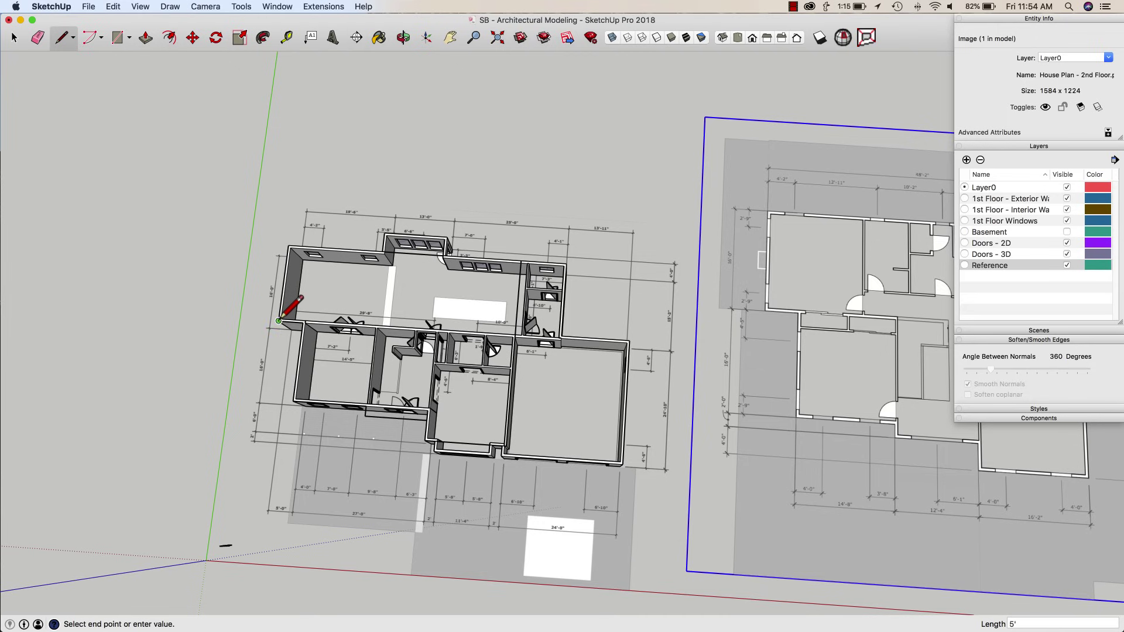
Step: Close the second-floor outline with an edge along the rear wing's end wall, back to its rear corner
{"action": "middle_click_drag", "start_coordinate": [331, 462], "coordinate": [519, 468]}
{"action": "key", "text": "space"}
{"action": "left_click", "coordinate": [510, 462]}
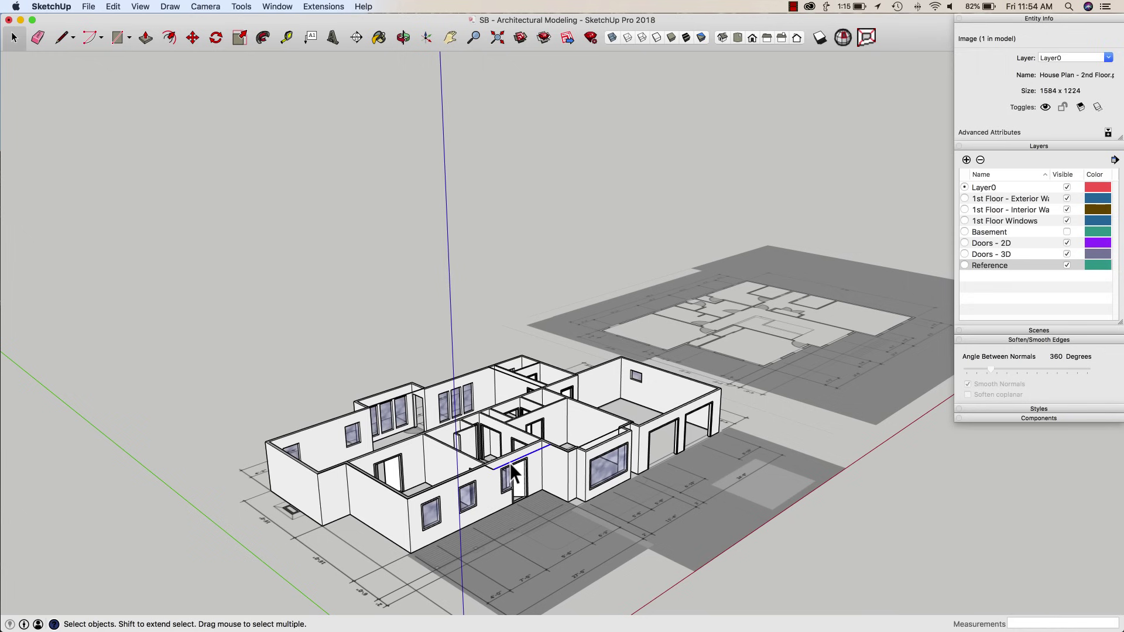
{"action": "scroll", "coordinate": [509, 462], "scroll_direction": "up", "scroll_amount": 5}
{"action": "scroll", "coordinate": [508, 461], "scroll_direction": "up", "scroll_amount": 2}
{"action": "key", "text": "l"}
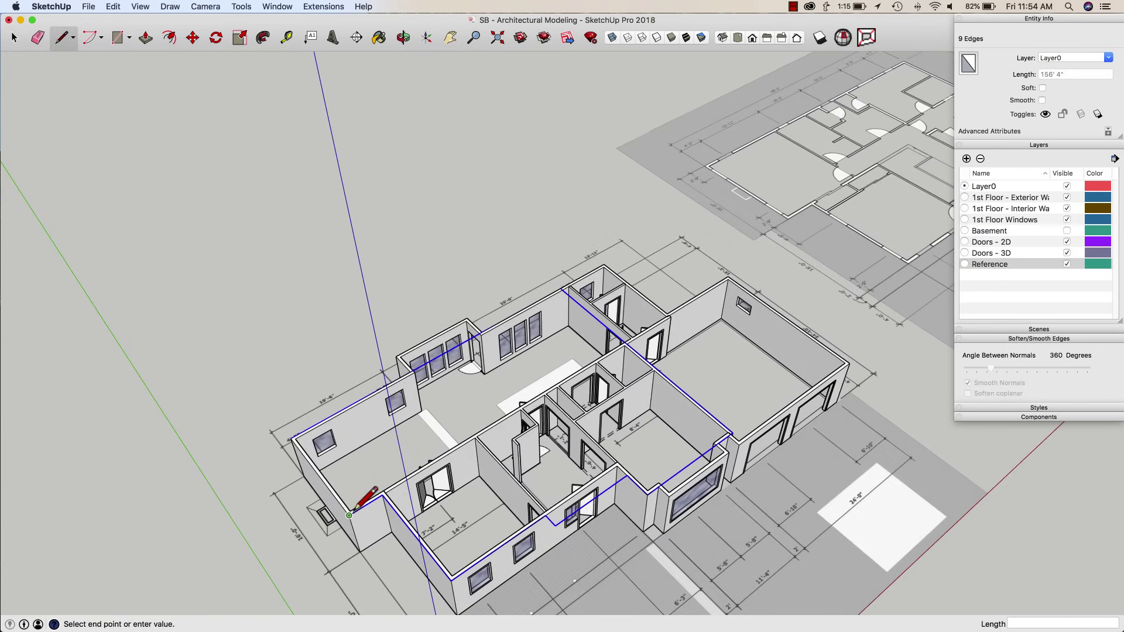
{"action": "left_click", "coordinate": [291, 438]}
{"action": "scroll", "coordinate": [509, 434], "scroll_direction": "up", "scroll_amount": 4}
{"action": "key", "text": "space"}
{"action": "scroll", "coordinate": [498, 432], "scroll_direction": "up", "scroll_amount": 2}
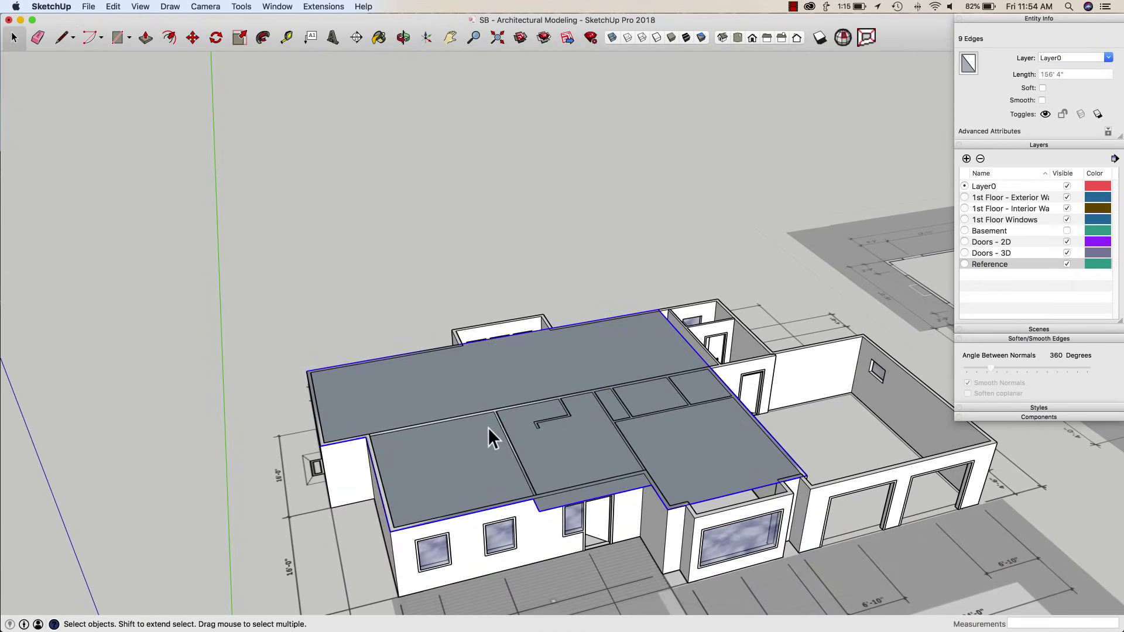
Step: Push/Pull the closed second-floor face upward into a thin floor slab, undoing the 12' extrusion
{"action": "key", "text": "p"}
{"action": "left_click", "coordinate": [446, 460]}
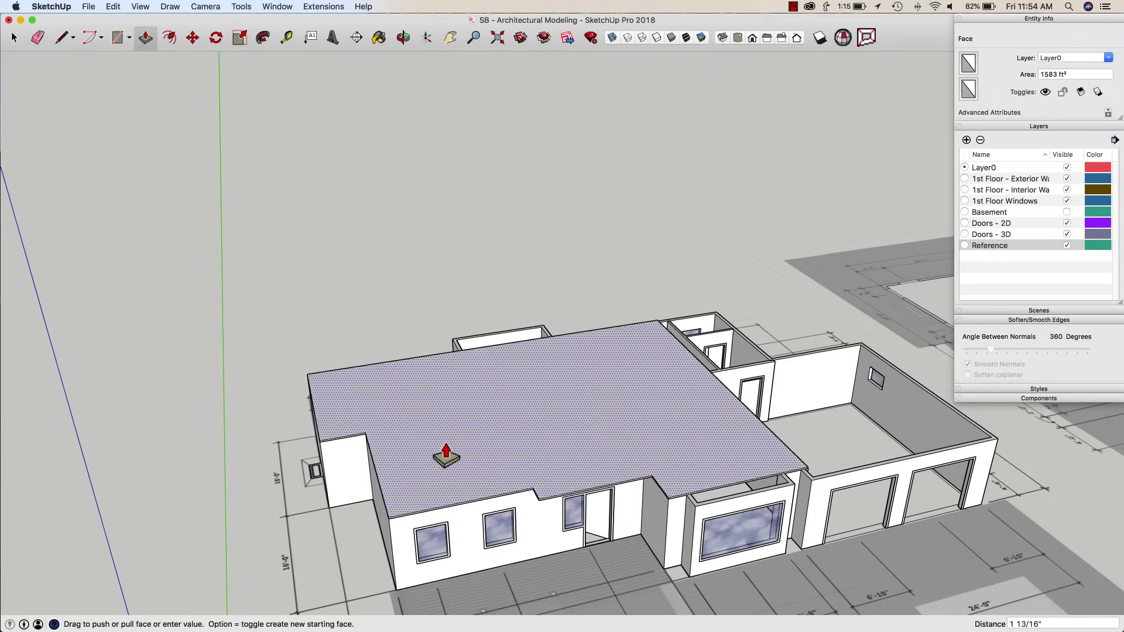
{"action": "left_click", "coordinate": [446, 450]}
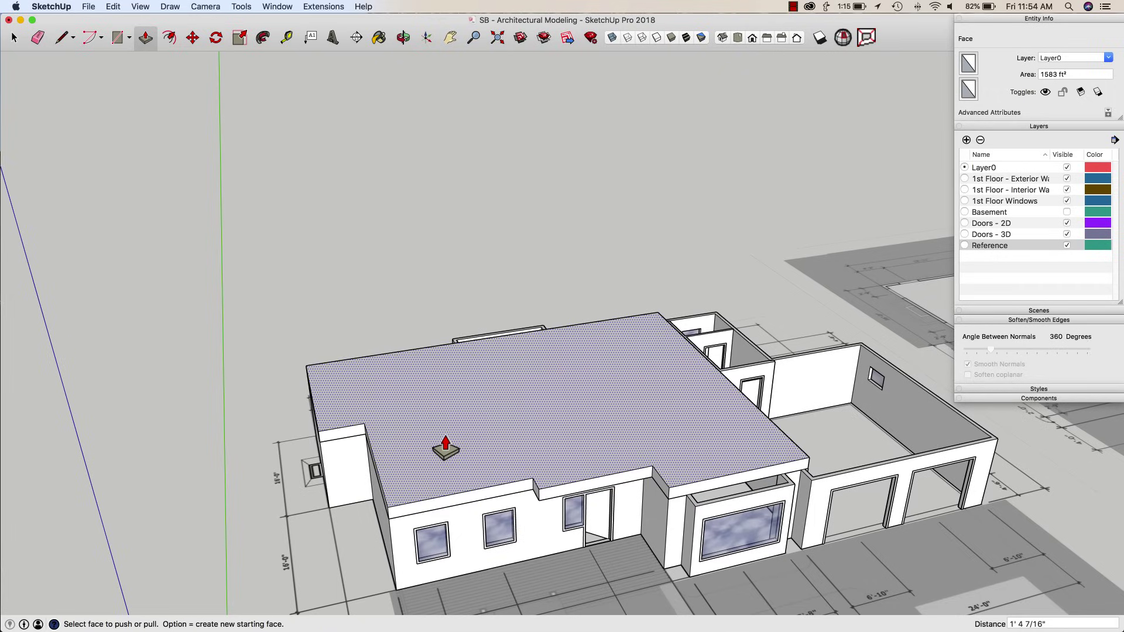
{"action": "double_click", "coordinate": [446, 450]}
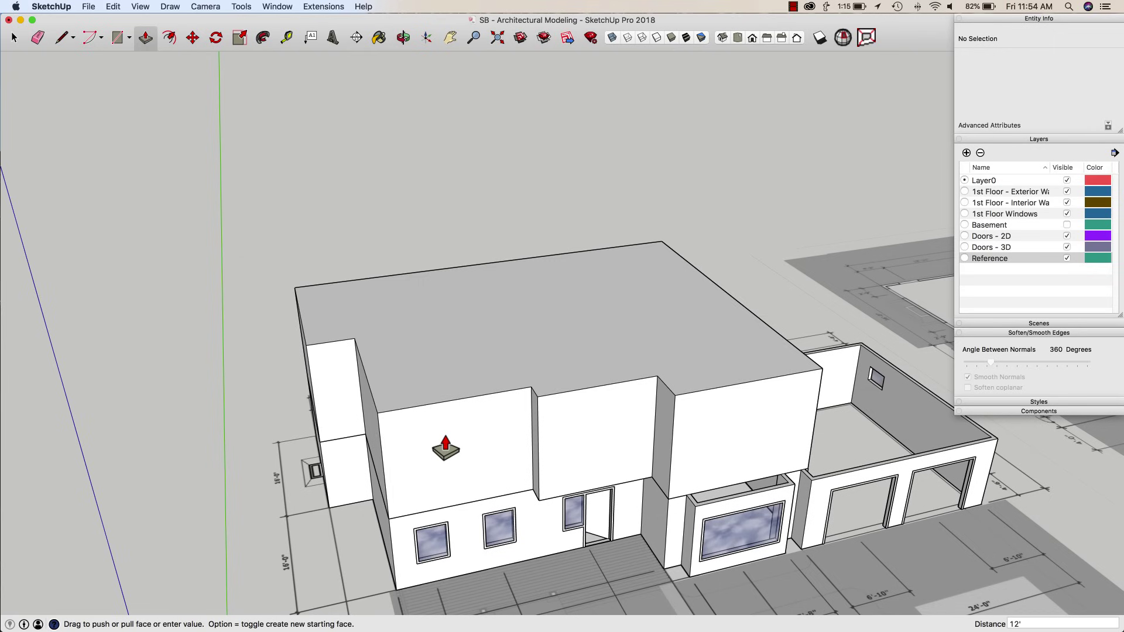
{"action": "key", "text": "super+z"}
Step: Make a group from all the connected faces and edges of the second-floor slab
{"action": "scroll", "coordinate": [439, 452], "scroll_direction": "down", "scroll_amount": 3}
{"action": "middle_click_drag", "start_coordinate": [439, 451], "coordinate": [517, 442]}
{"action": "key", "text": "space"}
{"action": "middle_click_drag", "start_coordinate": [606, 416], "coordinate": [543, 432]}
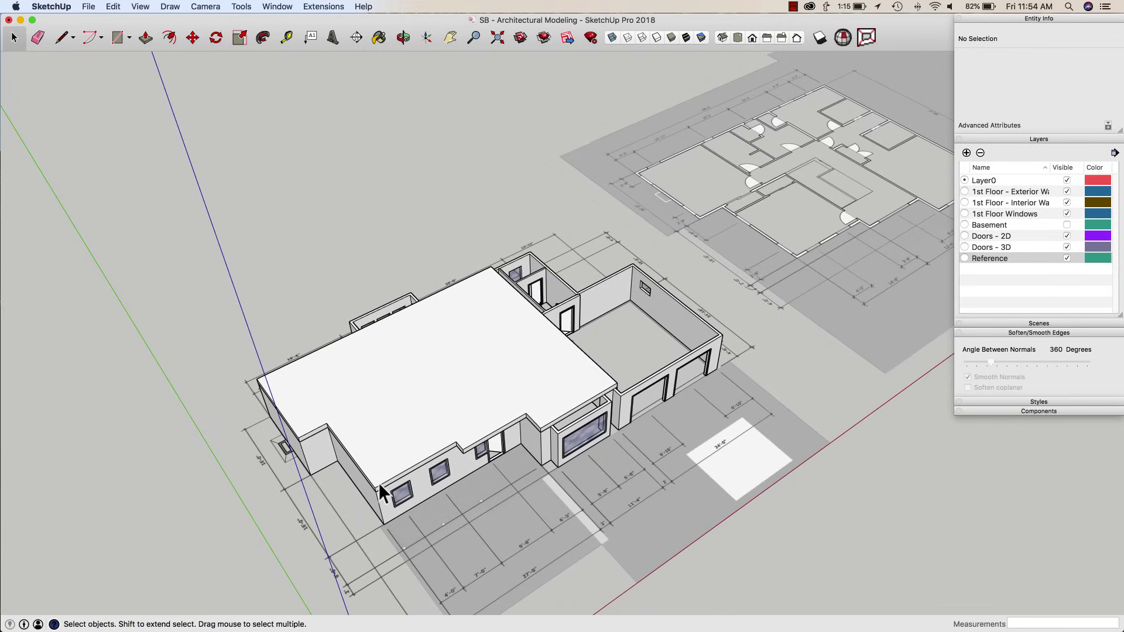
{"action": "middle_click_drag", "start_coordinate": [557, 415], "coordinate": [451, 286]}
{"action": "middle_click_drag", "start_coordinate": [806, 417], "coordinate": [728, 395]}
{"action": "triple_click", "coordinate": [416, 336]}
{"action": "right_click", "coordinate": [416, 336]}
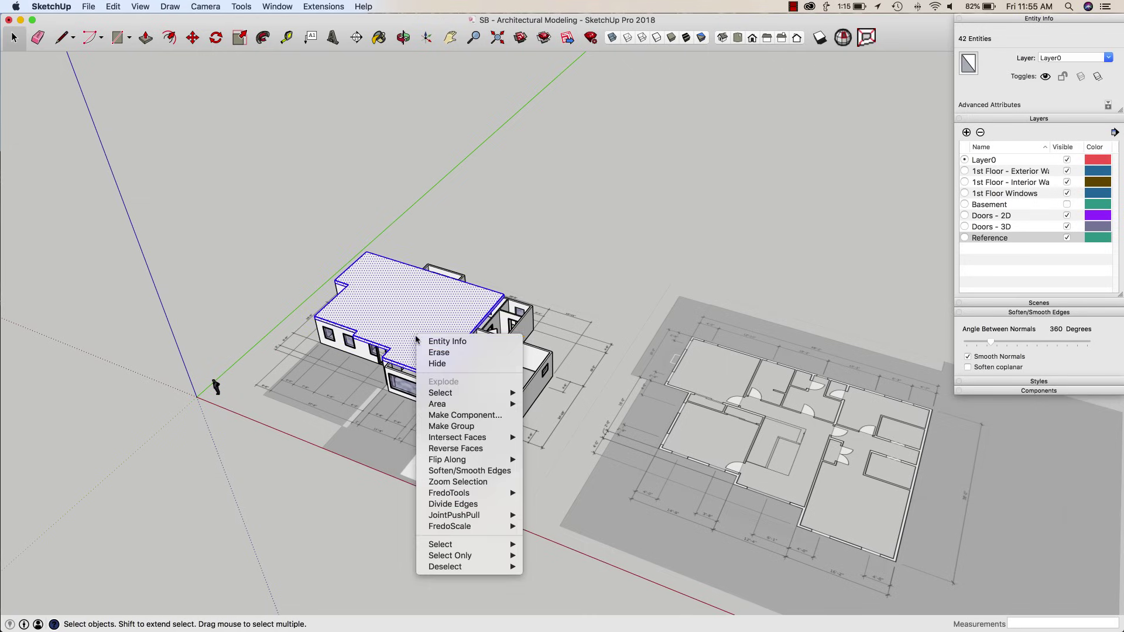
{"action": "left_click", "coordinate": [451, 426]}
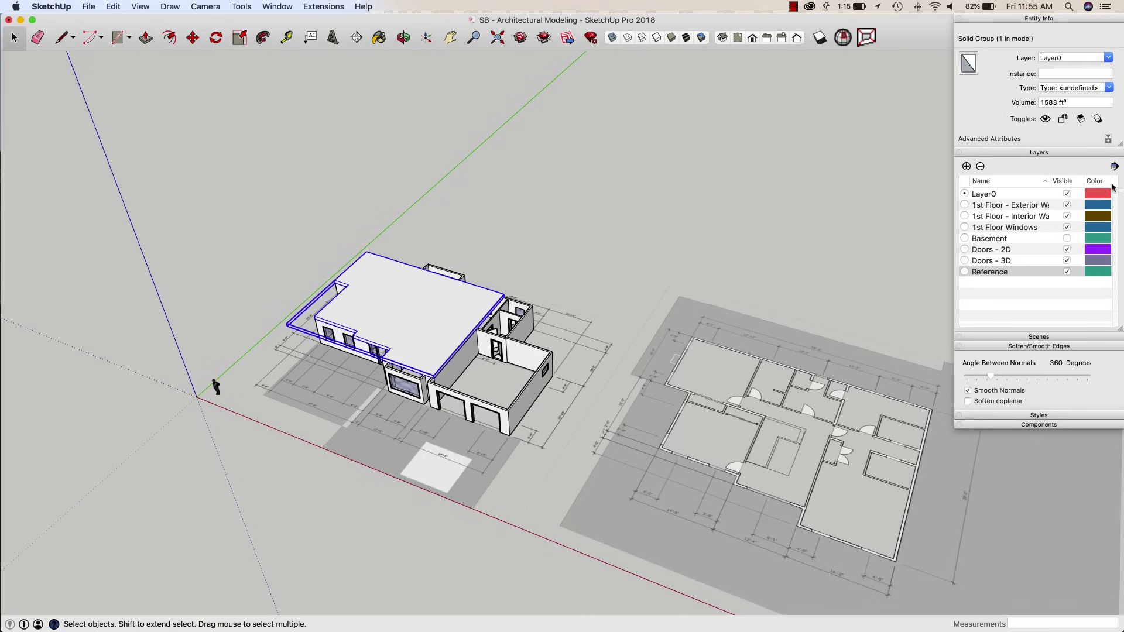
Step: Assign the slab group to a new layer named 2nd Floor - Floor, then deselect it
{"action": "left_click", "coordinate": [1072, 56]}
{"action": "left_click_drag", "start_coordinate": [1072, 56], "coordinate": [1015, 57]}
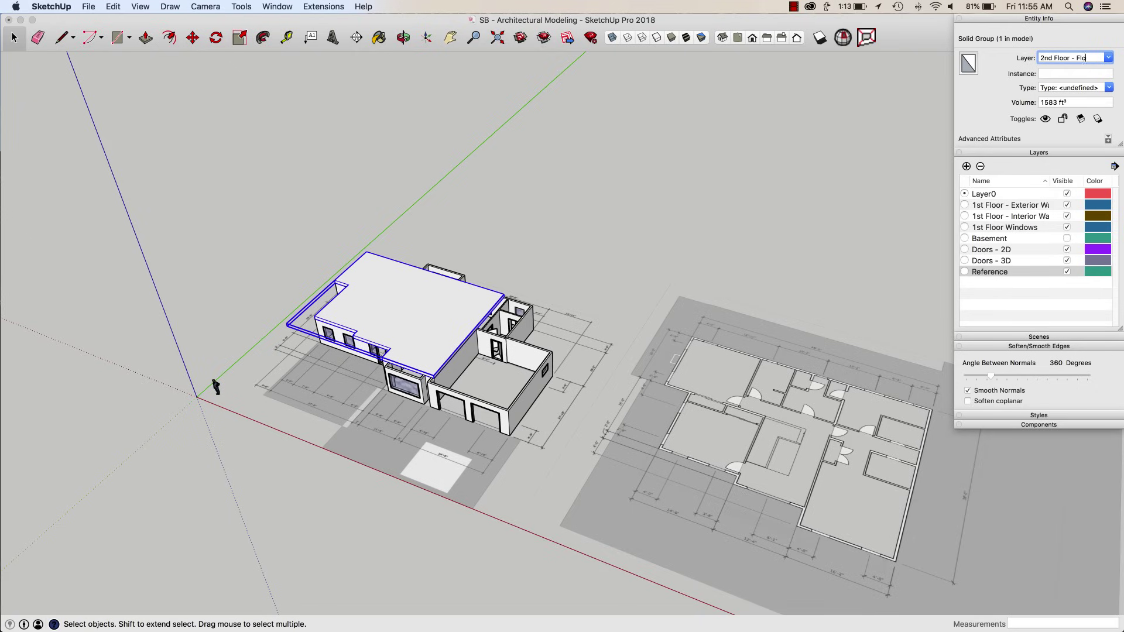
{"action": "key", "text": "Return"}
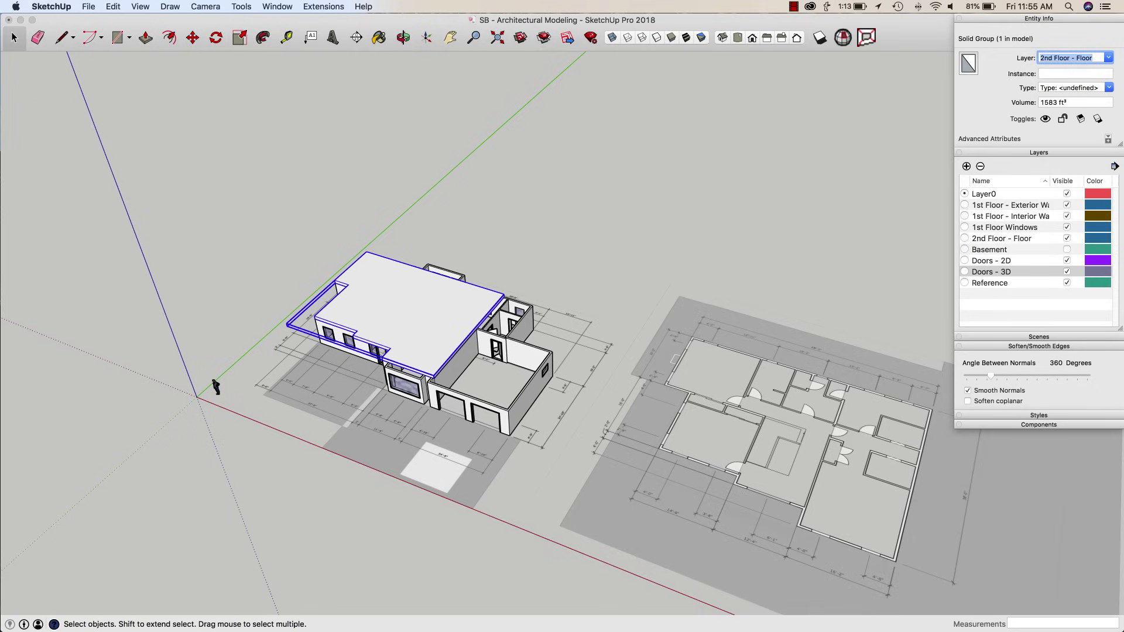
{"action": "left_click", "coordinate": [473, 234]}
Step: Assign the second-floor plan image to the Reference layer and deselect it
{"action": "left_click", "coordinate": [719, 408]}
{"action": "middle_click_drag", "start_coordinate": [719, 409], "coordinate": [749, 375]}
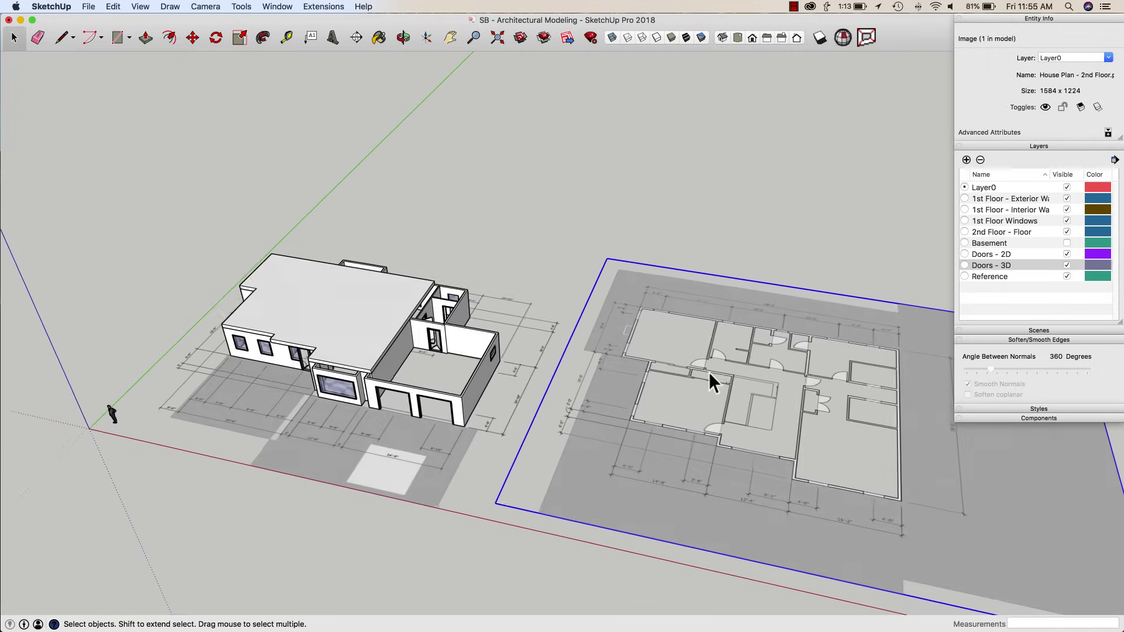
{"action": "middle_click_drag", "start_coordinate": [962, 308], "coordinate": [529, 412]}
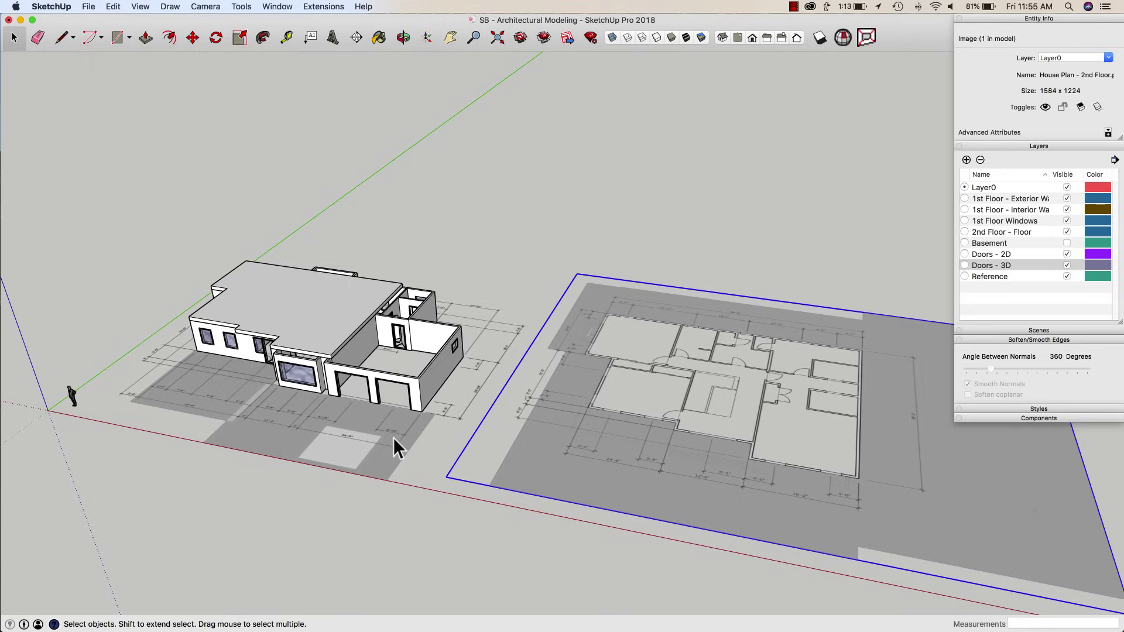
{"action": "left_click", "coordinate": [1108, 58]}
{"action": "left_click", "coordinate": [1059, 111]}
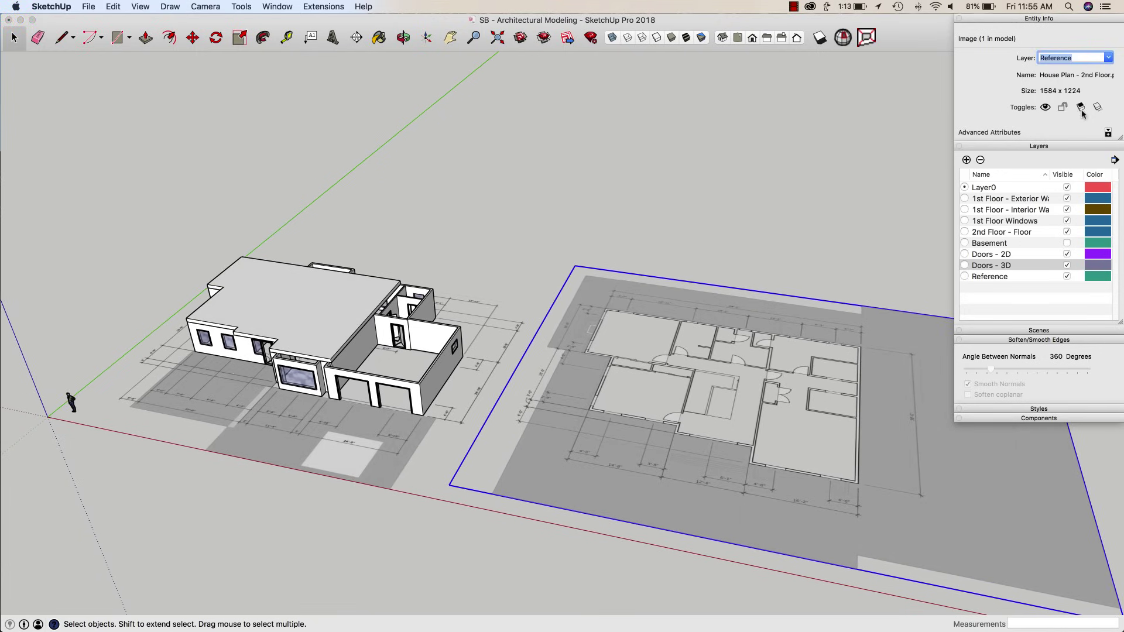
{"action": "left_click", "coordinate": [800, 213]}
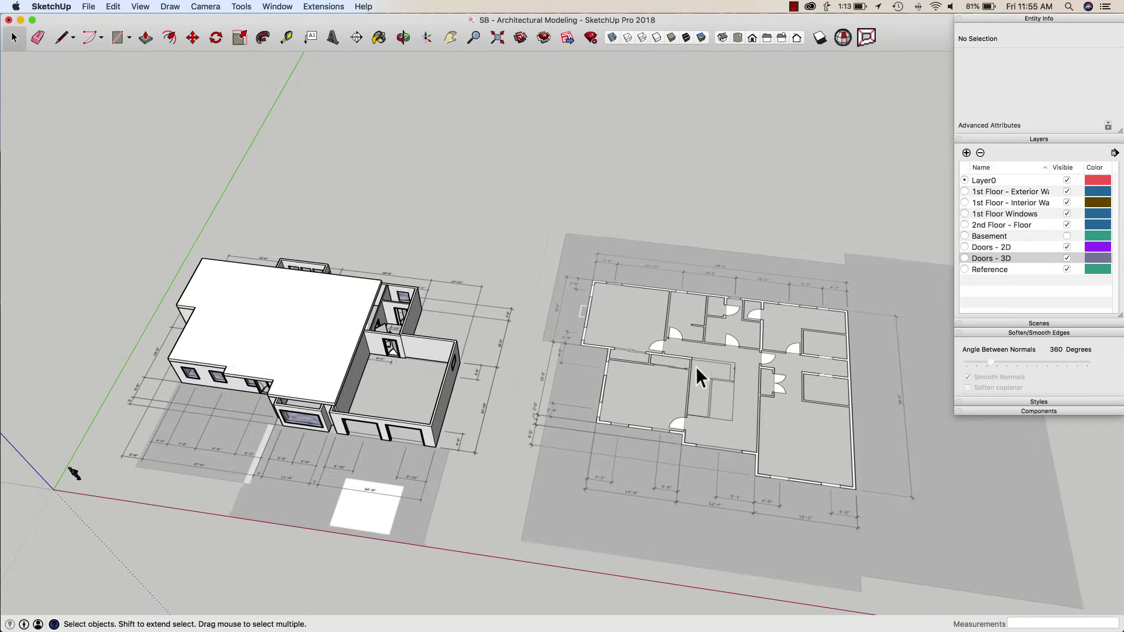
Step: Examine the first-floor and second-floor plan images beside the house, checking their layers and relative size
{"action": "left_click", "coordinate": [625, 375]}
{"action": "left_click", "coordinate": [368, 485]}
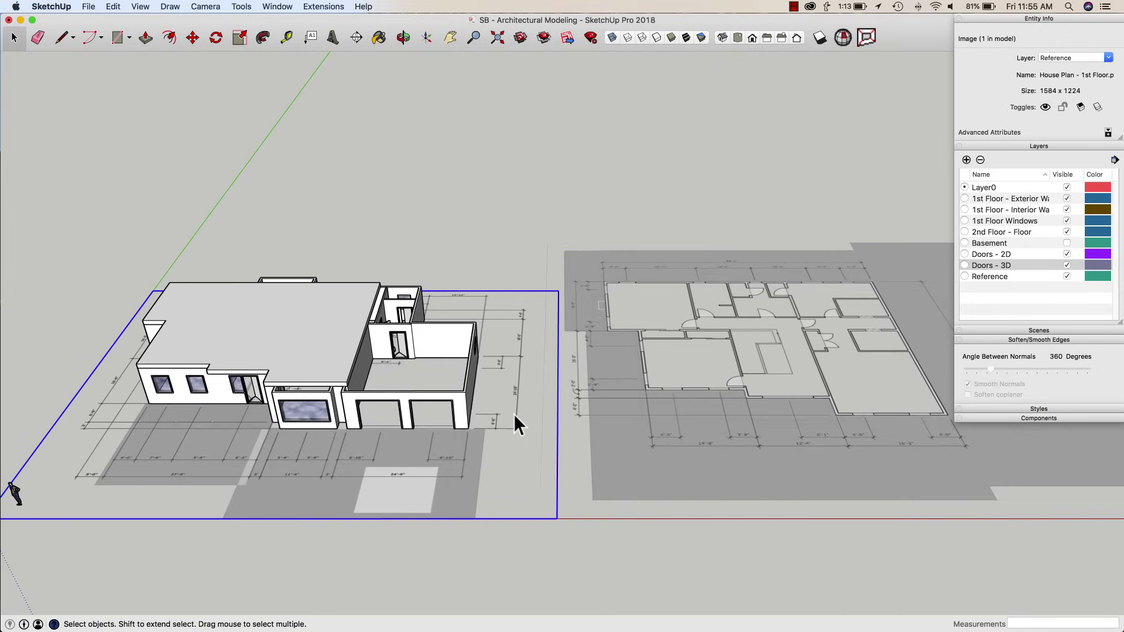
{"action": "middle_click_drag", "start_coordinate": [706, 357], "coordinate": [649, 292]}
{"action": "middle_click_drag", "start_coordinate": [466, 280], "coordinate": [175, 269]}
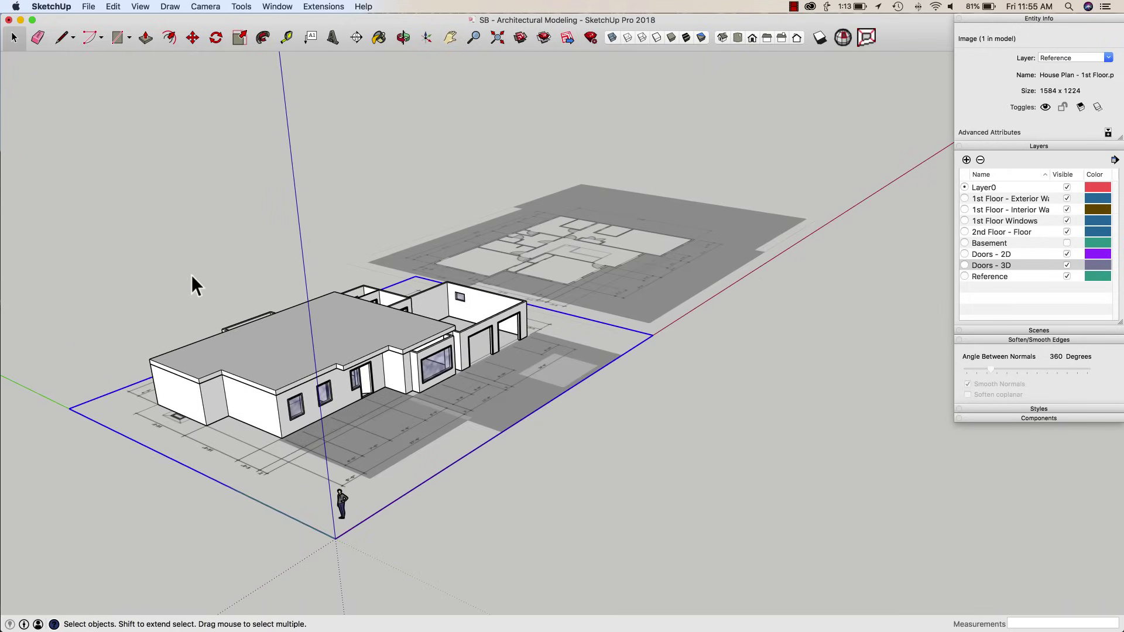
{"action": "middle_click_drag", "start_coordinate": [537, 390], "coordinate": [924, 275]}
{"action": "middle_click_drag", "start_coordinate": [919, 350], "coordinate": [440, 380]}
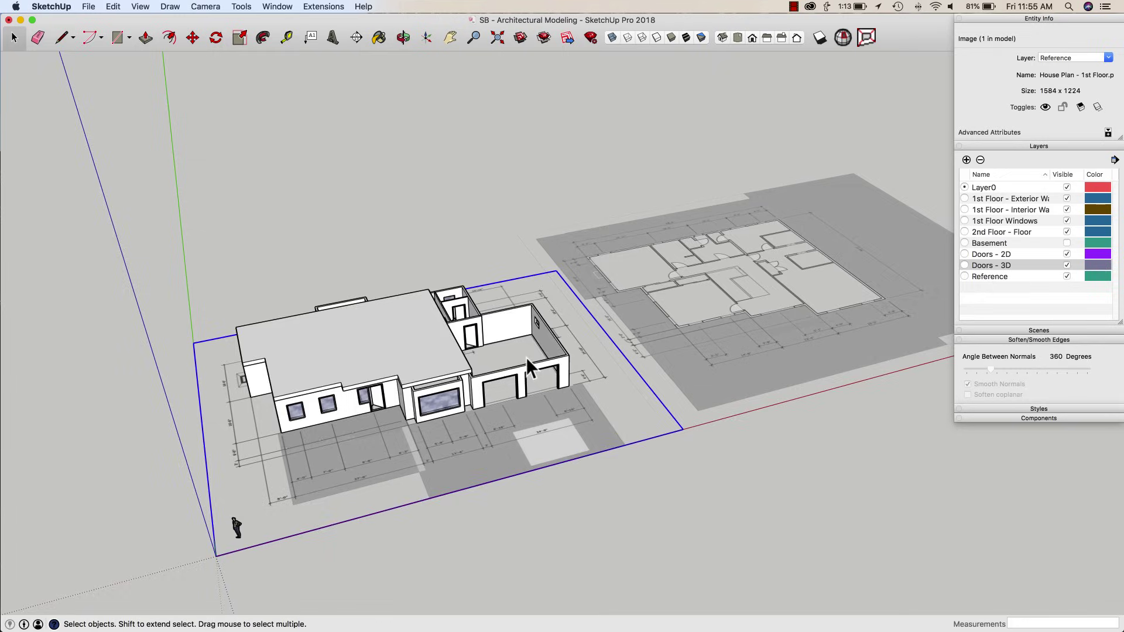
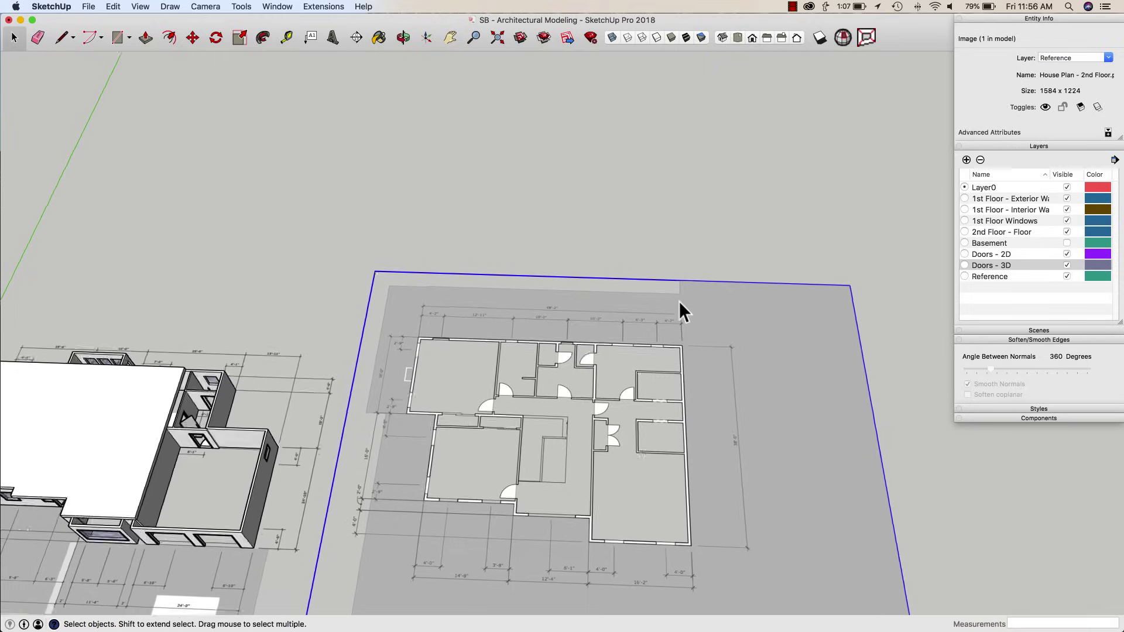
{"action": "middle_click_drag", "start_coordinate": [594, 327], "coordinate": [592, 304]}
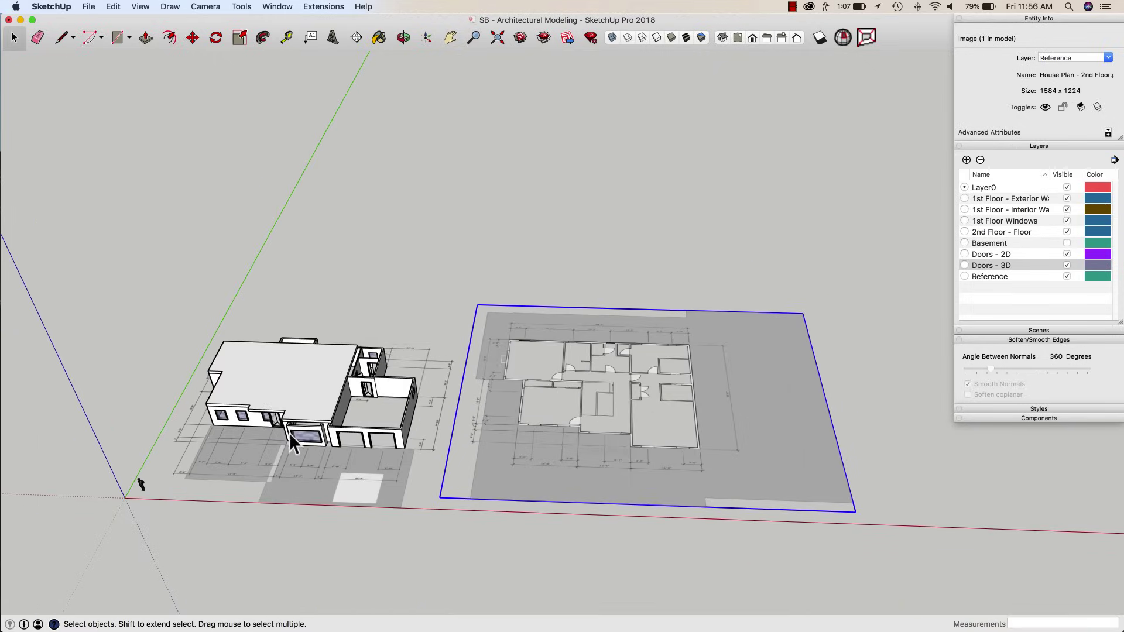
{"action": "left_click", "coordinate": [581, 345]}
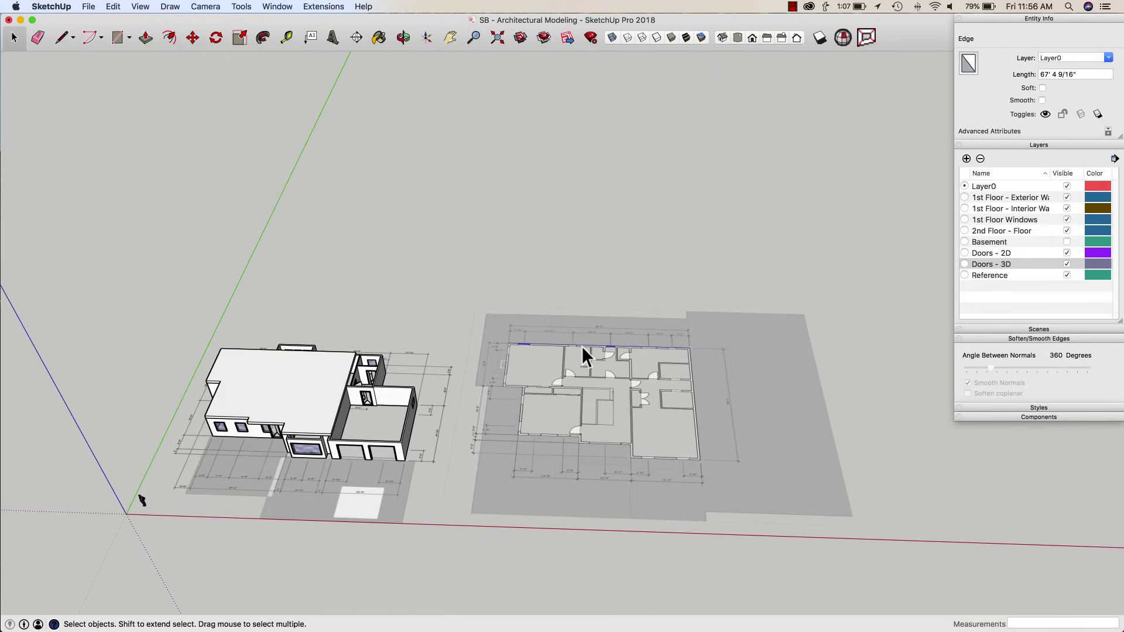
Step: Try to explode the second-floor plan image
{"action": "left_click", "coordinate": [601, 345]}
{"action": "scroll", "coordinate": [585, 354], "scroll_direction": "up", "scroll_amount": 3}
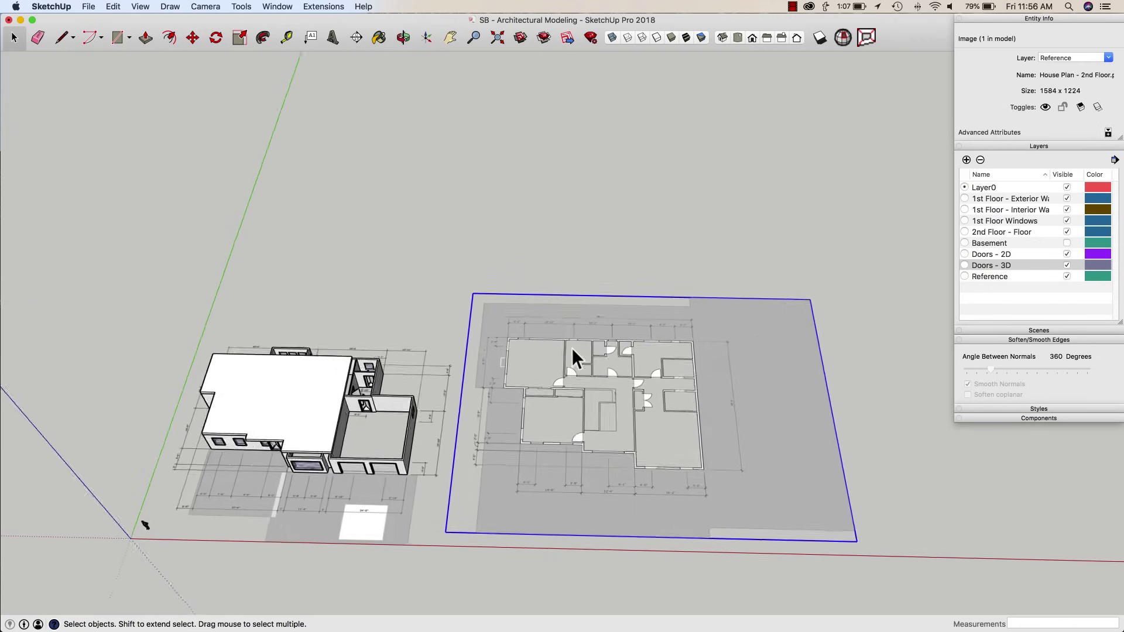
{"action": "middle_click_drag", "start_coordinate": [594, 356], "coordinate": [574, 350]}
{"action": "middle_click_drag", "start_coordinate": [581, 396], "coordinate": [610, 341]}
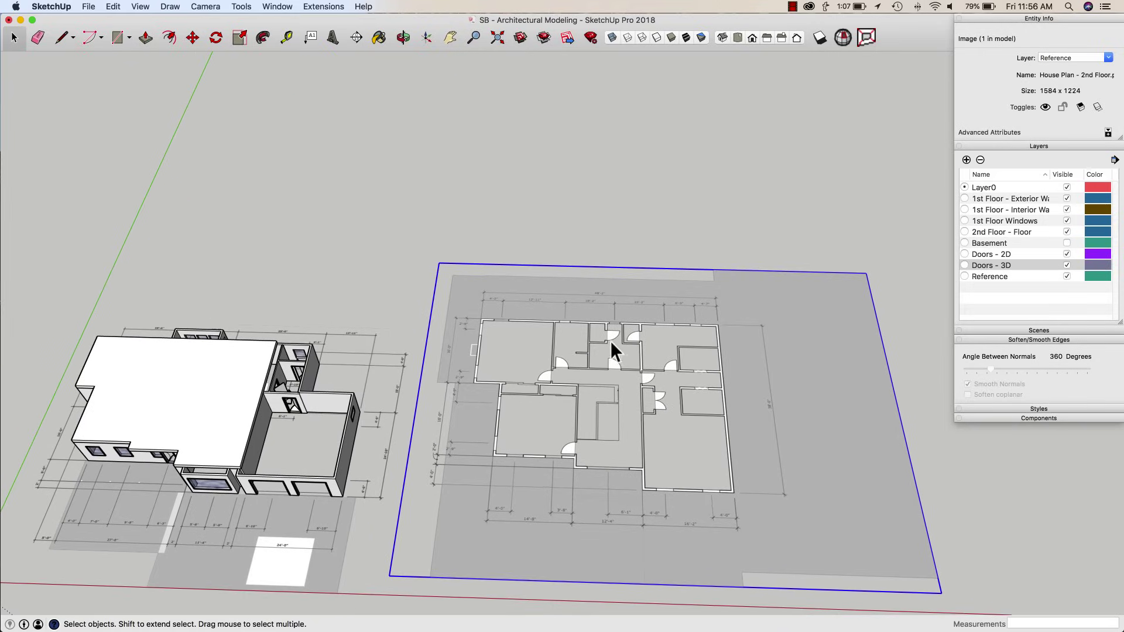
{"action": "middle_click_drag", "start_coordinate": [489, 349], "coordinate": [588, 276]}
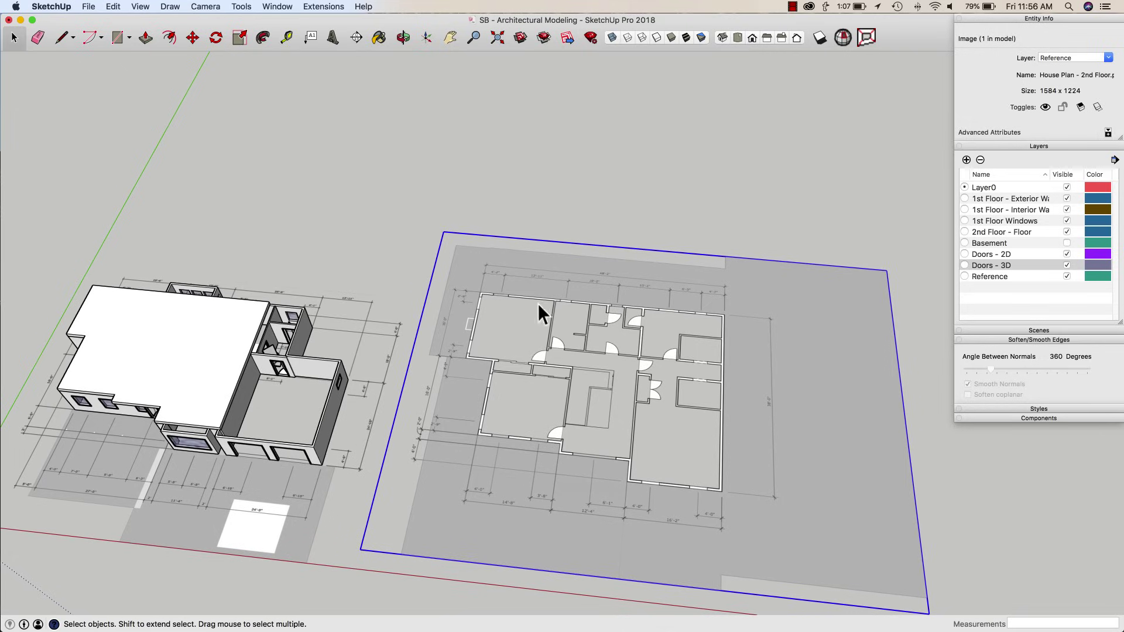
{"action": "middle_click_drag", "start_coordinate": [586, 367], "coordinate": [568, 335]}
{"action": "right_click", "coordinate": [569, 336]}
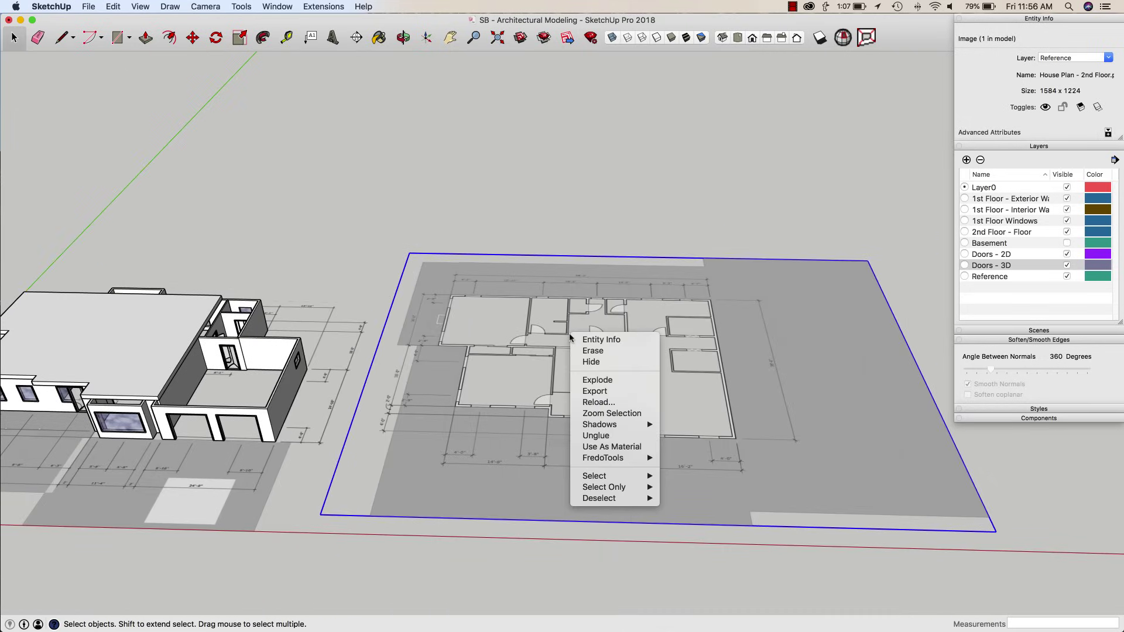
{"action": "left_click", "coordinate": [599, 381]}
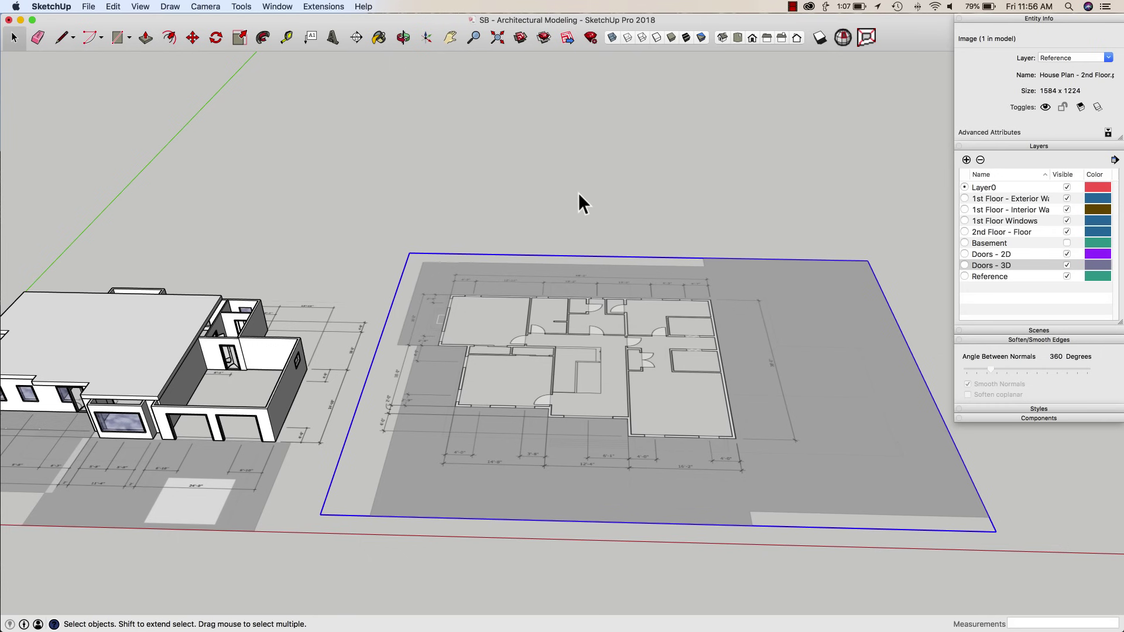
{"action": "scroll", "coordinate": [449, 289], "scroll_direction": "up", "scroll_amount": 2}
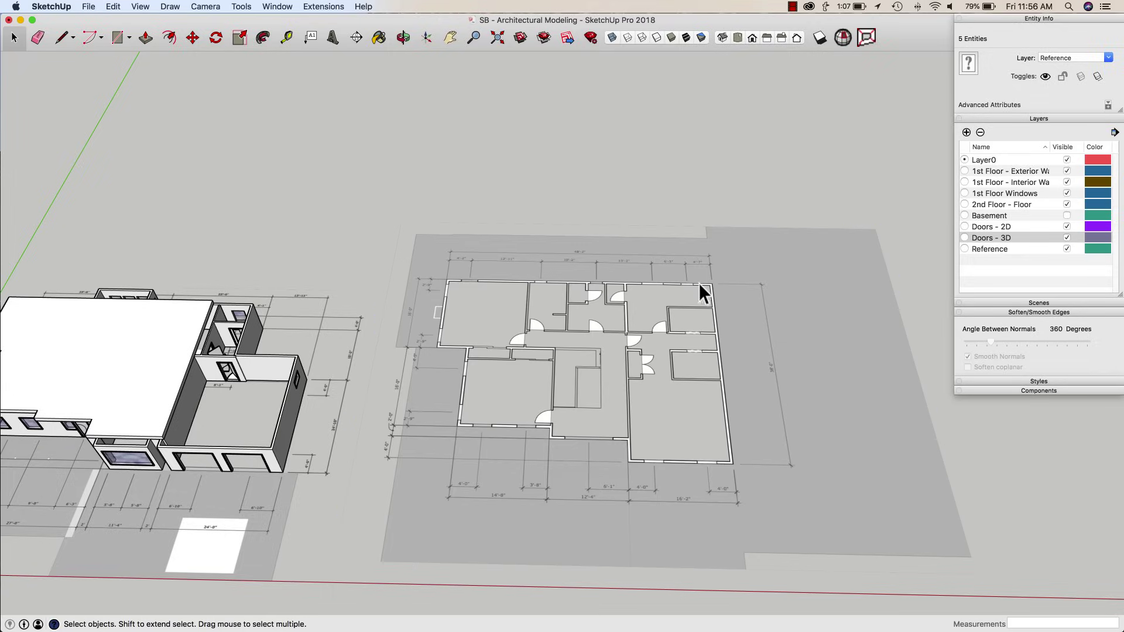
{"action": "left_click", "coordinate": [662, 199]}
Step: Draw a line about 67'6" long along the rear exterior wall of the second-floor plan image, between its outer corners
{"action": "left_click", "coordinate": [627, 276]}
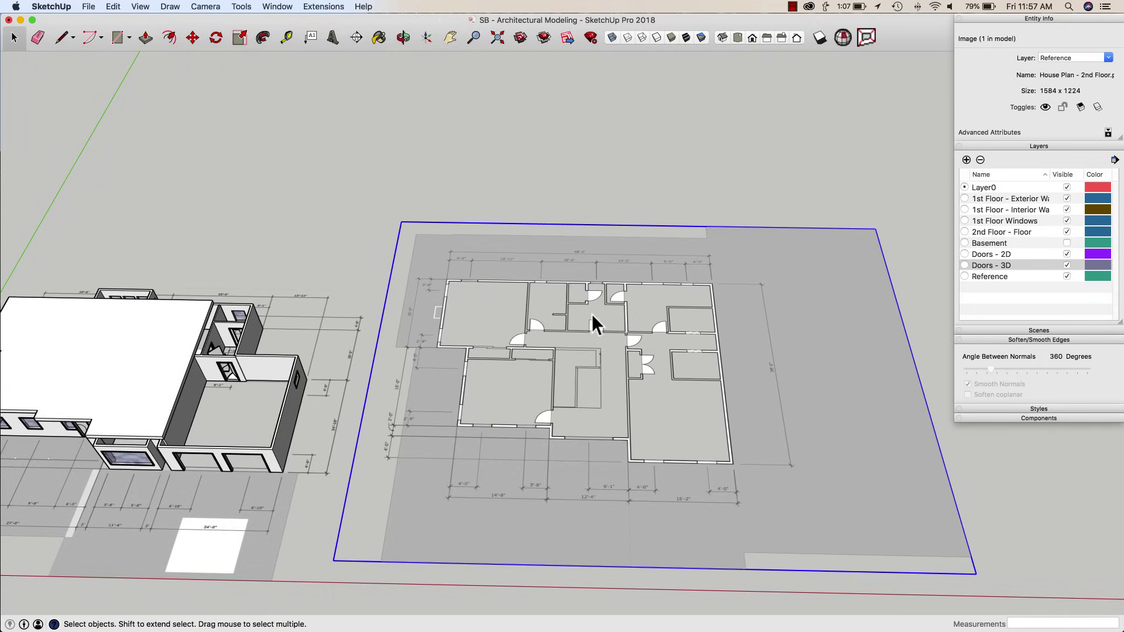
{"action": "middle_click_drag", "start_coordinate": [589, 319], "coordinate": [344, 64]}
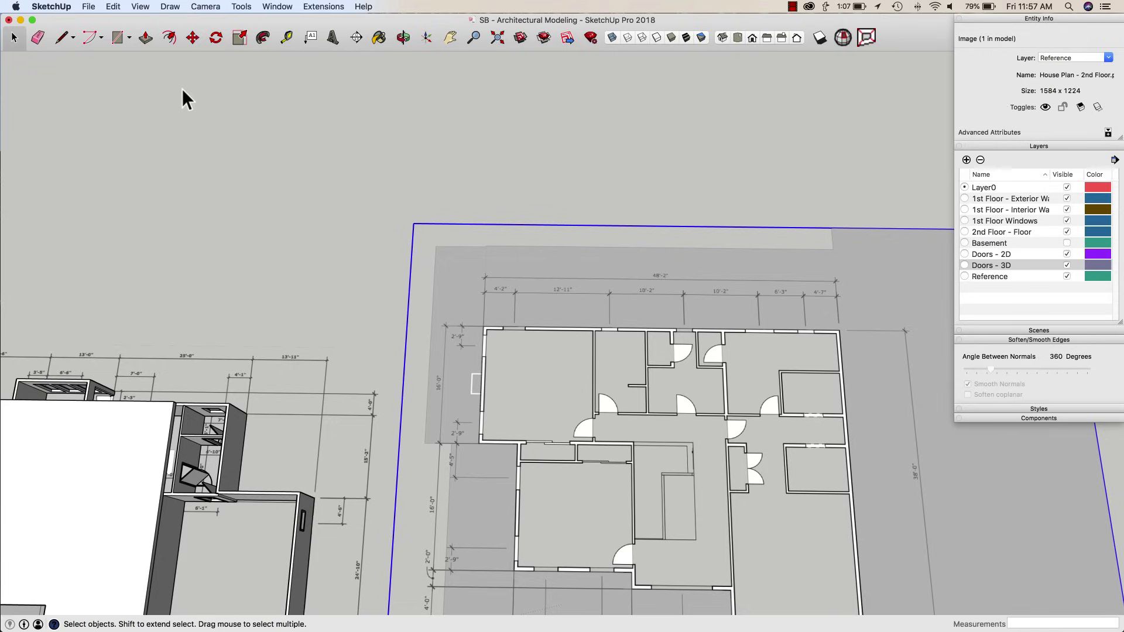
{"action": "key", "text": "l"}
{"action": "scroll", "coordinate": [445, 342], "scroll_direction": "up", "scroll_amount": 10}
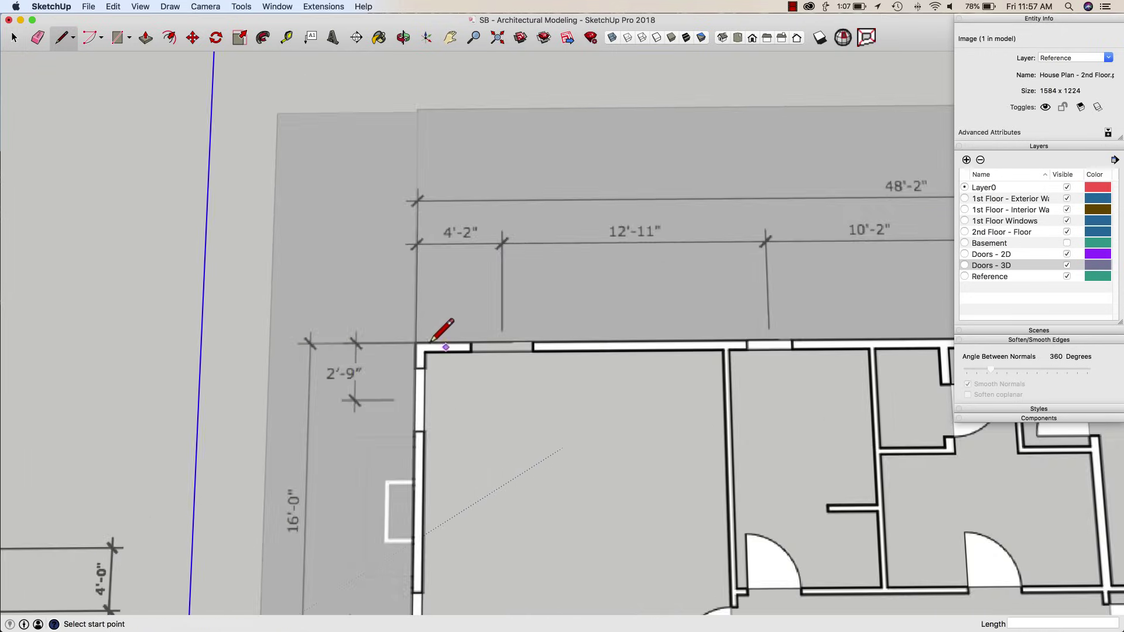
{"action": "scroll", "coordinate": [441, 344], "scroll_direction": "up", "scroll_amount": 10}
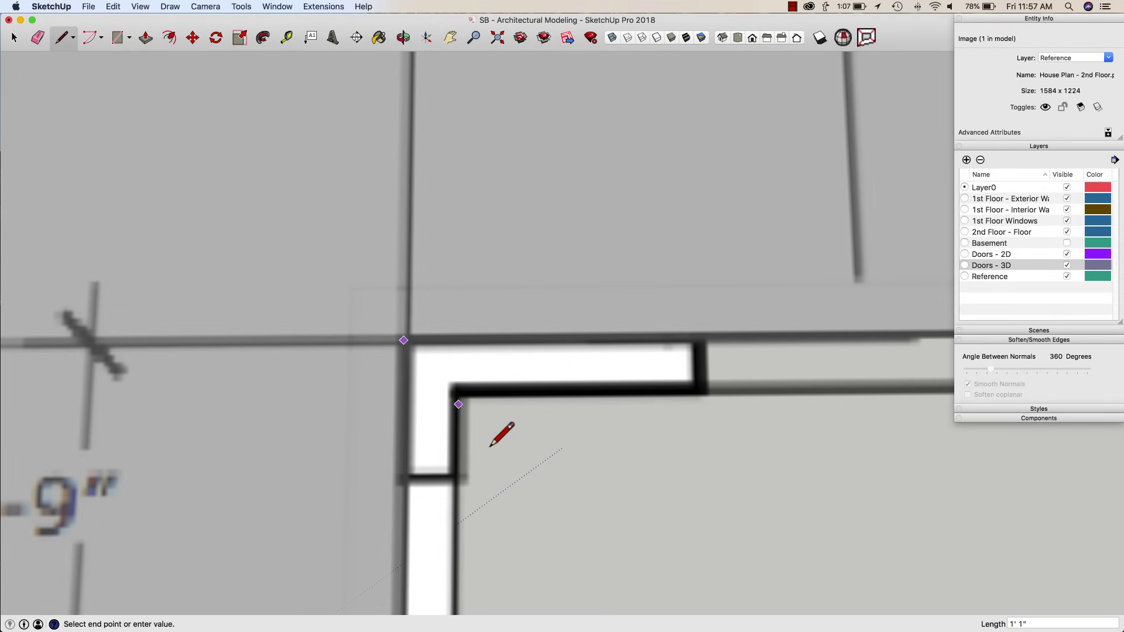
{"action": "scroll", "coordinate": [490, 444], "scroll_direction": "down", "scroll_amount": 10}
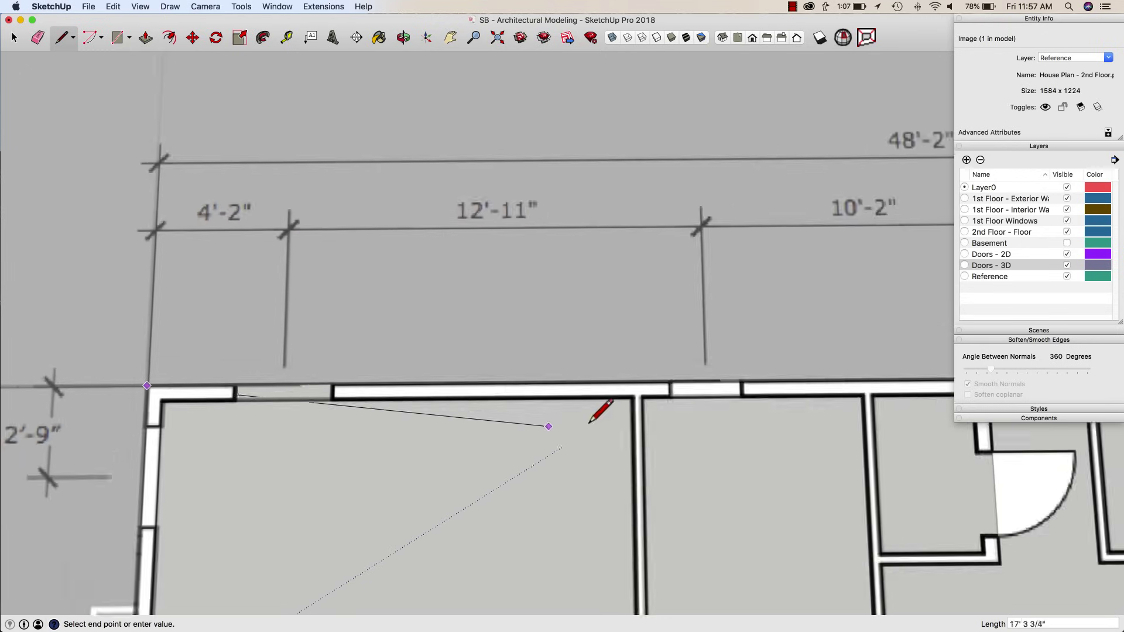
{"action": "scroll", "coordinate": [822, 371], "scroll_direction": "down", "scroll_amount": 5}
{"action": "scroll", "coordinate": [843, 363], "scroll_direction": "right", "scroll_amount": 10}
{"action": "scroll", "coordinate": [843, 466], "scroll_direction": "up", "scroll_amount": 5}
{"action": "scroll", "coordinate": [799, 416], "scroll_direction": "up", "scroll_amount": 5}
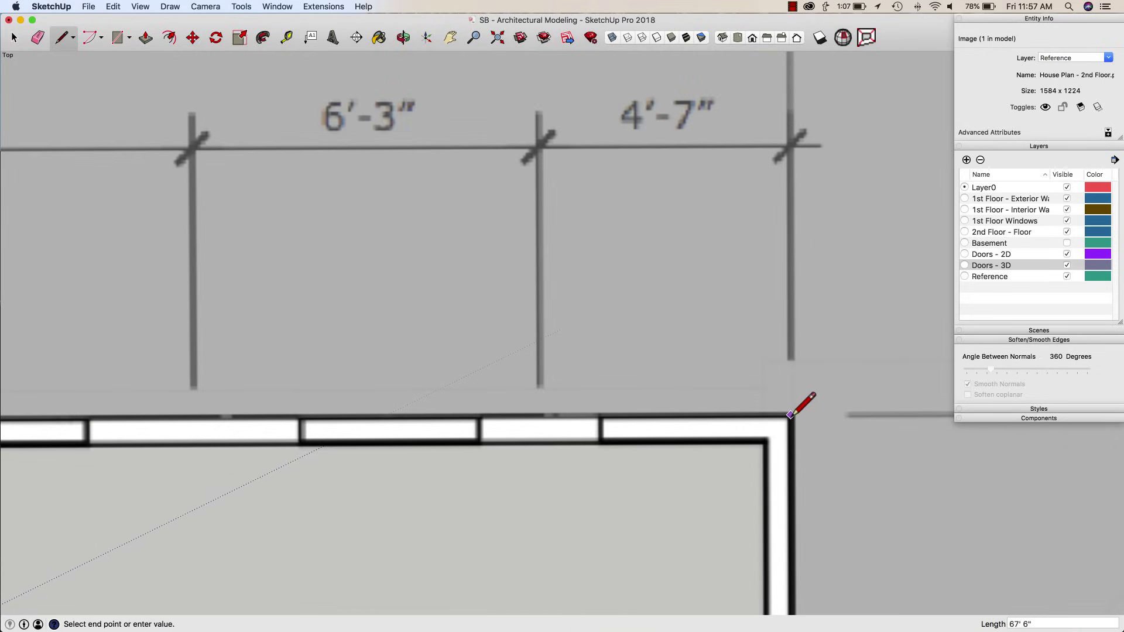
{"action": "left_click", "coordinate": [790, 415]}
{"action": "scroll", "coordinate": [761, 345], "scroll_direction": "down", "scroll_amount": 8}
{"action": "key", "text": "space"}
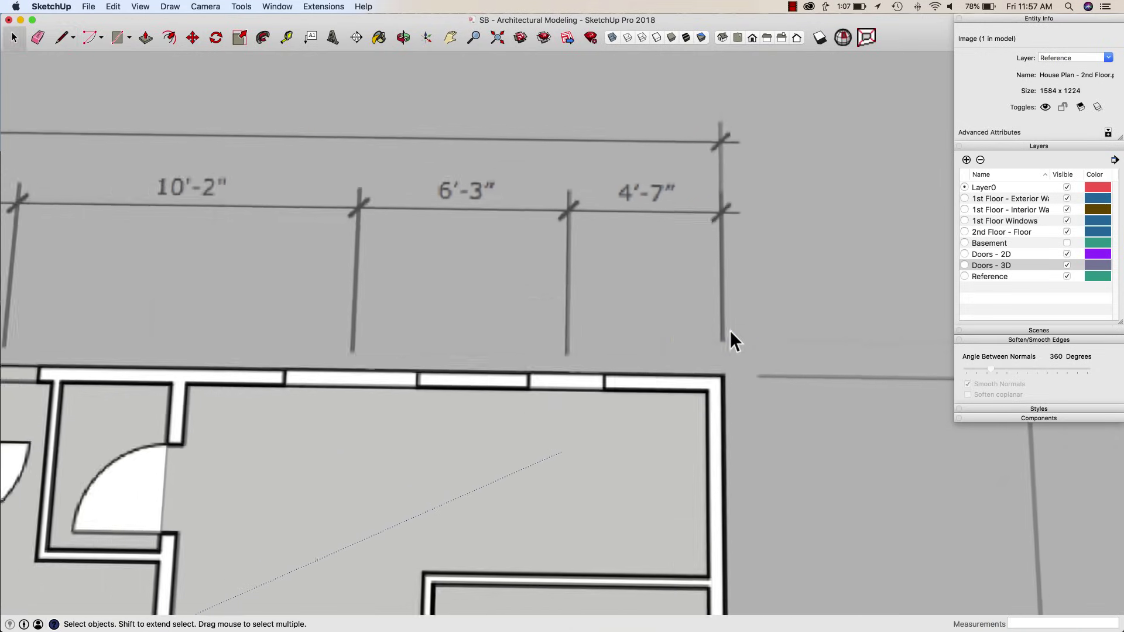
{"action": "scroll", "coordinate": [650, 356], "scroll_direction": "down", "scroll_amount": 10}
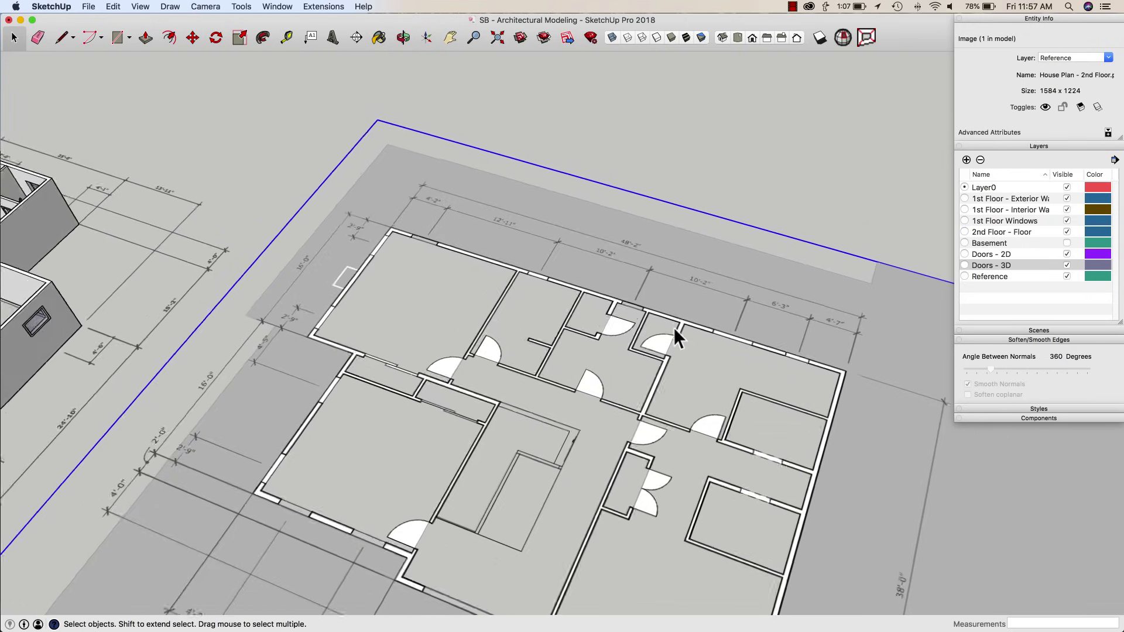
Step: Group the second-floor plan image together with the line drawn along its rear exterior wall
{"action": "left_click", "coordinate": [681, 319]}
{"action": "left_click", "coordinate": [690, 283], "text": "shift"}
{"action": "scroll", "coordinate": [702, 283], "scroll_direction": "down", "scroll_amount": 2}
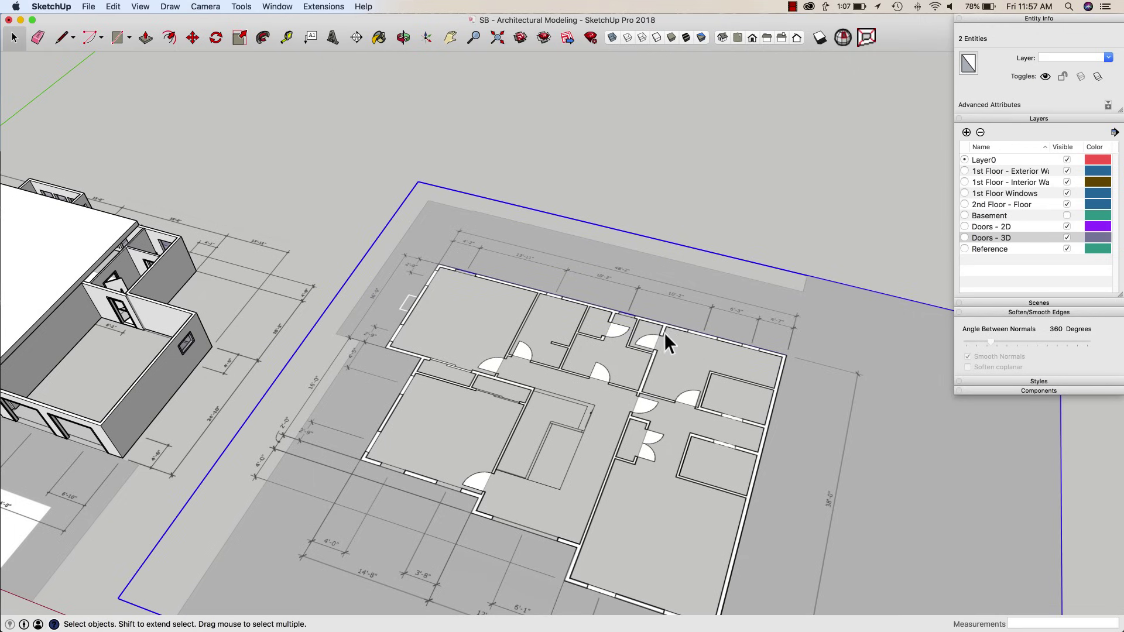
{"action": "scroll", "coordinate": [660, 339], "scroll_direction": "down", "scroll_amount": 3}
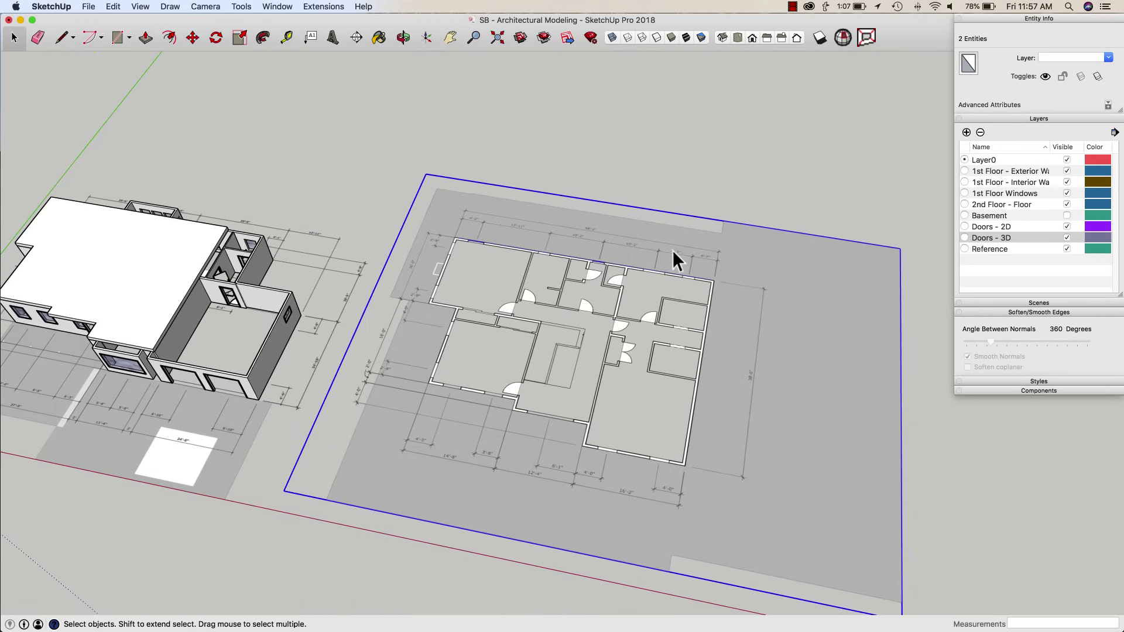
{"action": "right_click", "coordinate": [730, 260]}
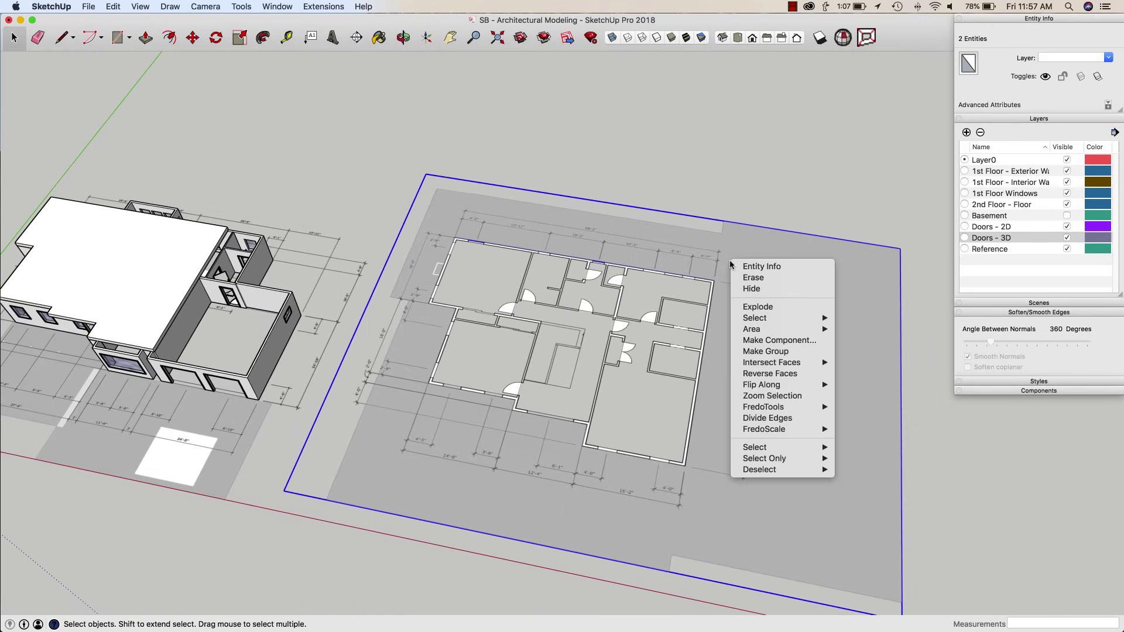
{"action": "left_click", "coordinate": [765, 351]}
{"action": "middle_click_drag", "start_coordinate": [785, 301], "coordinate": [745, 300]}
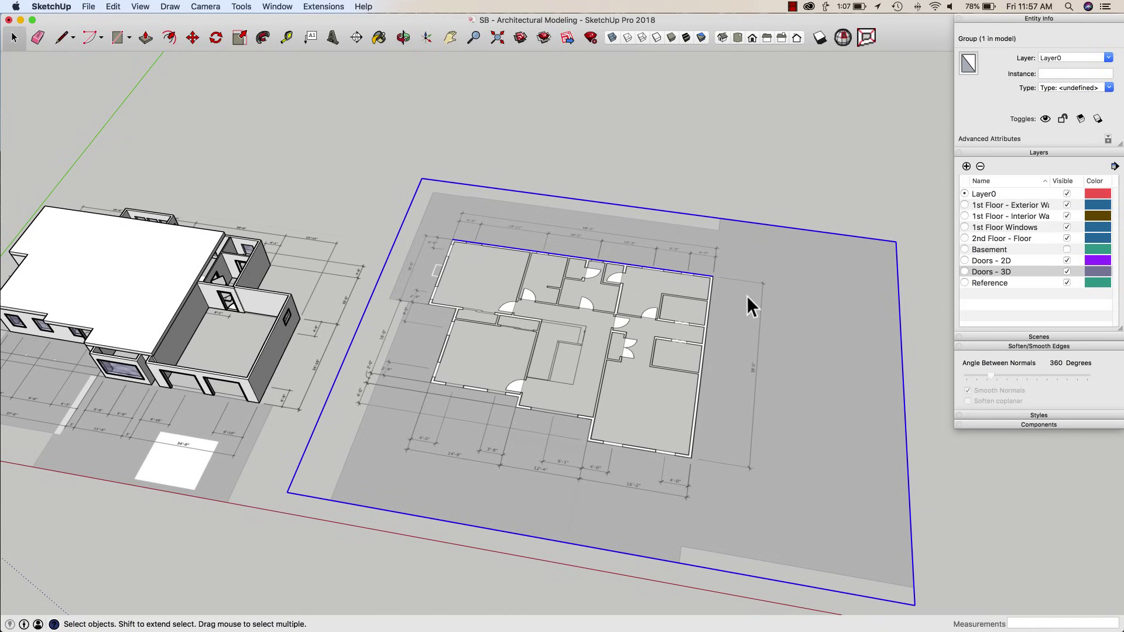
Step: Inside the plan group, measure the rear exterior wall line corner to corner and resize the group so it is 48'2" long
{"action": "double_click", "coordinate": [746, 296]}
{"action": "scroll", "coordinate": [402, 131], "scroll_direction": "up", "scroll_amount": 5}
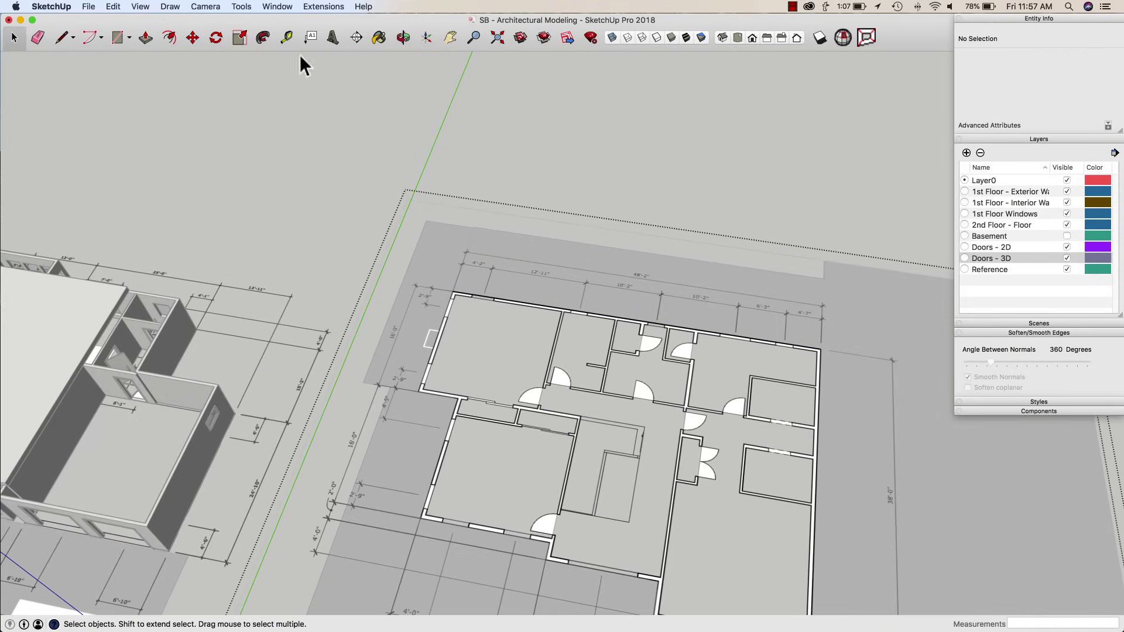
{"action": "left_click", "coordinate": [287, 38]}
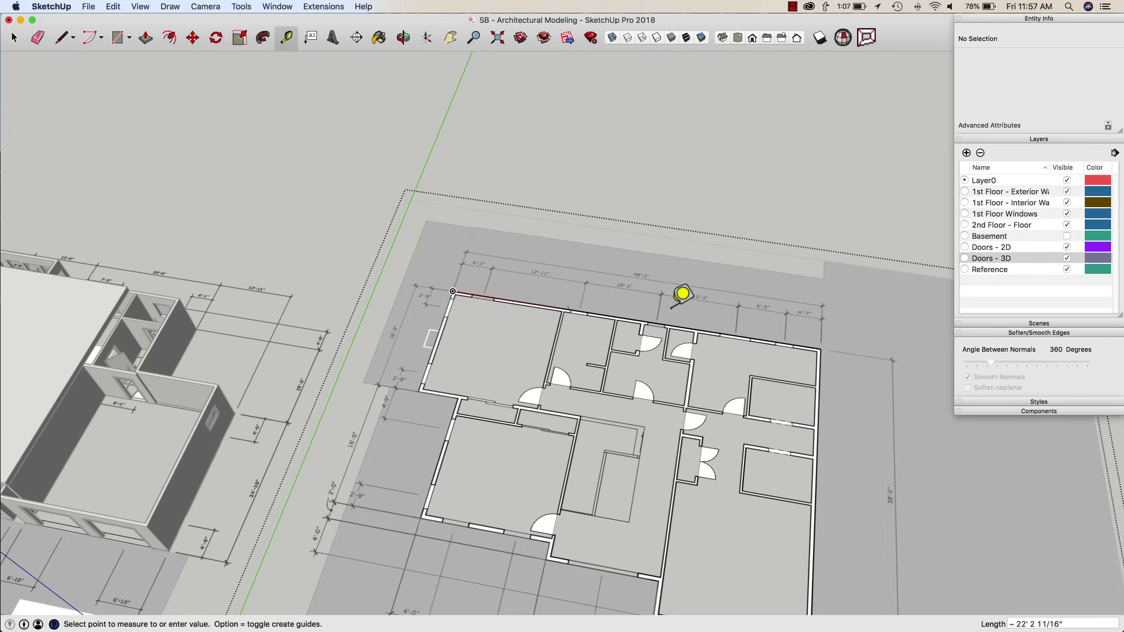
{"action": "left_click", "coordinate": [821, 348]}
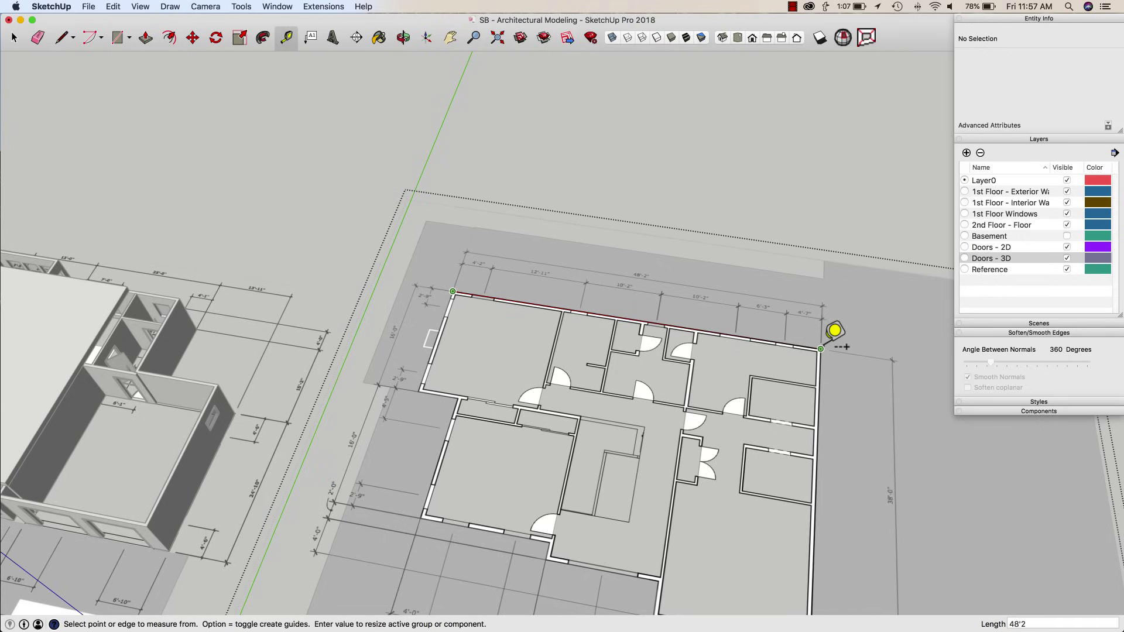
{"action": "key", "text": "Return"}
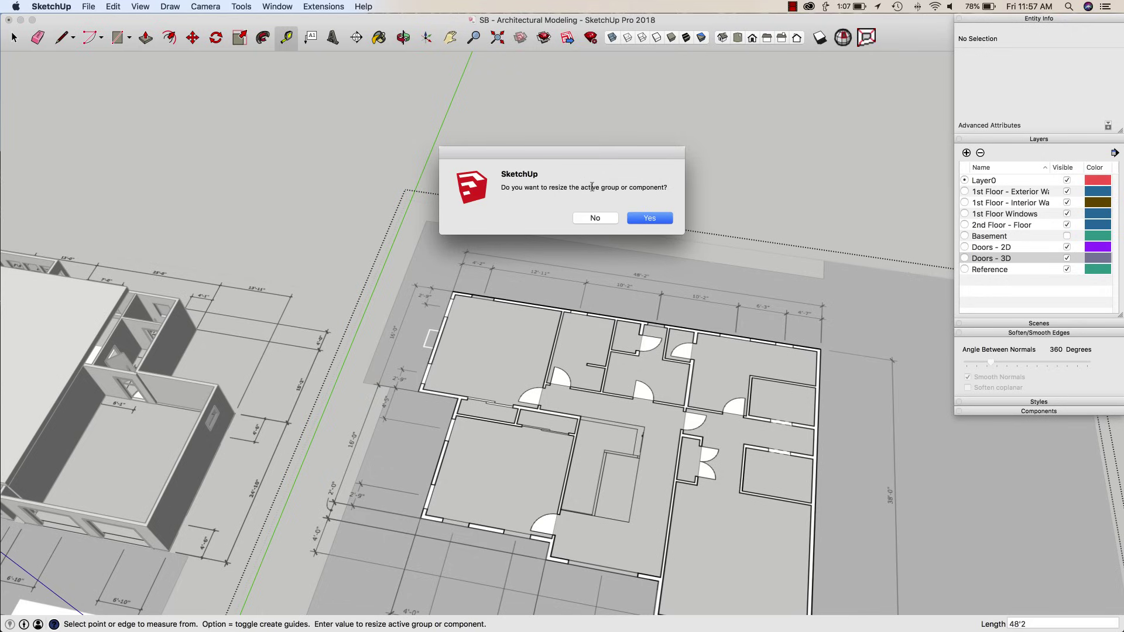
{"action": "left_click", "coordinate": [644, 219]}
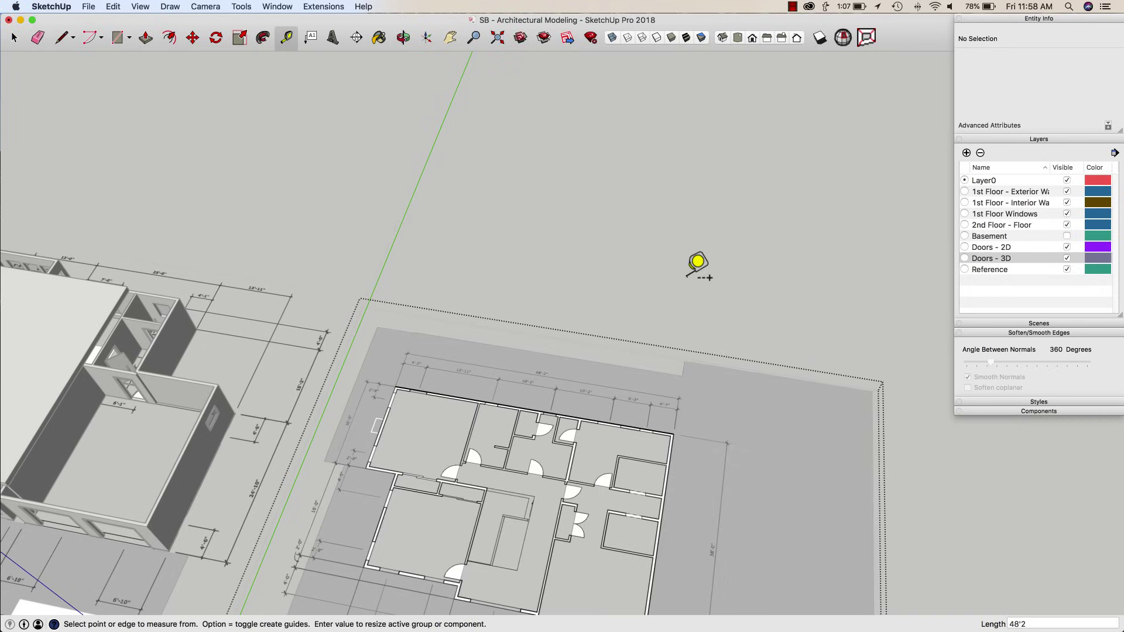
{"action": "scroll", "coordinate": [672, 246], "scroll_direction": "down", "scroll_amount": 5}
{"action": "scroll", "coordinate": [502, 209], "scroll_direction": "up", "scroll_amount": 3}
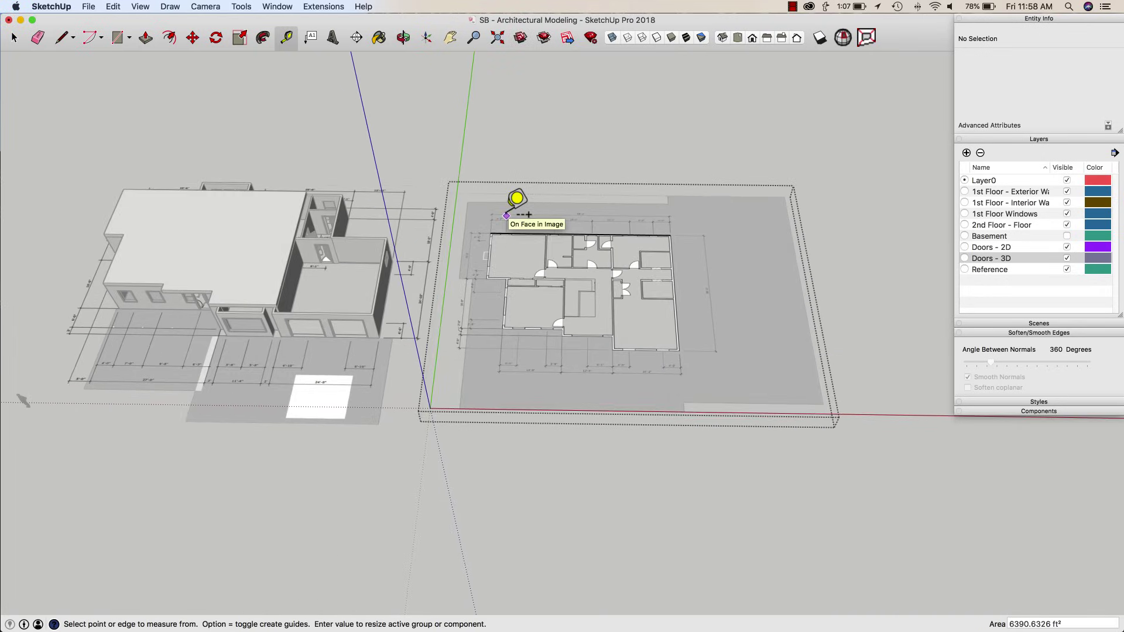
{"action": "key", "text": "space"}
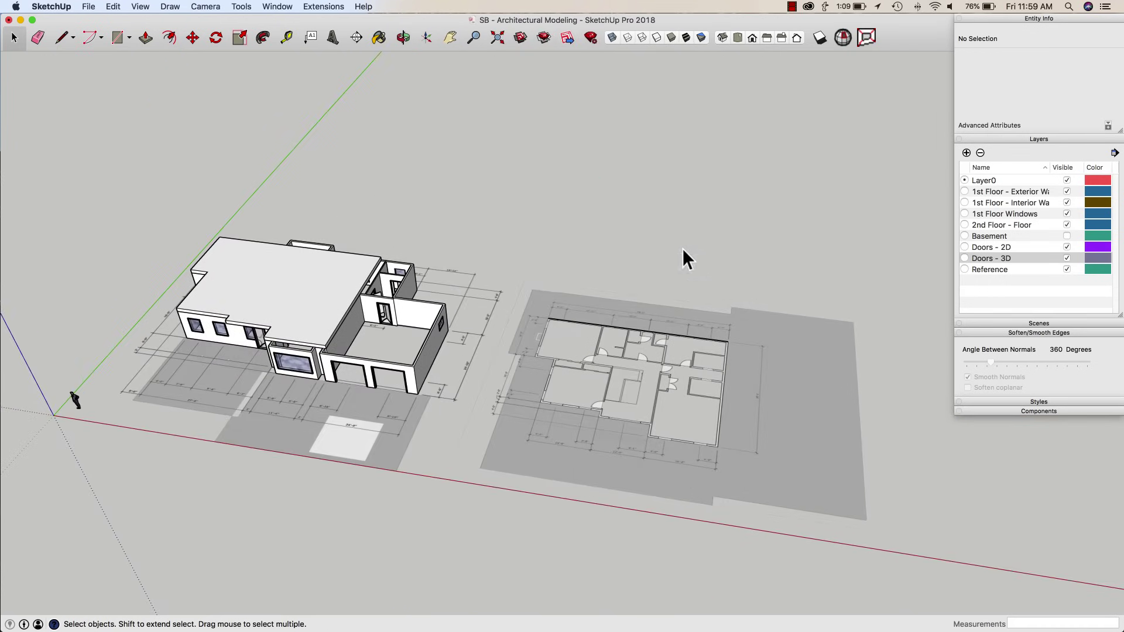
Step: Assign the second-floor plan group to the Reference layer, and check it by hiding and reshowing that layer
{"action": "scroll", "coordinate": [619, 345], "scroll_direction": "up", "scroll_amount": 3}
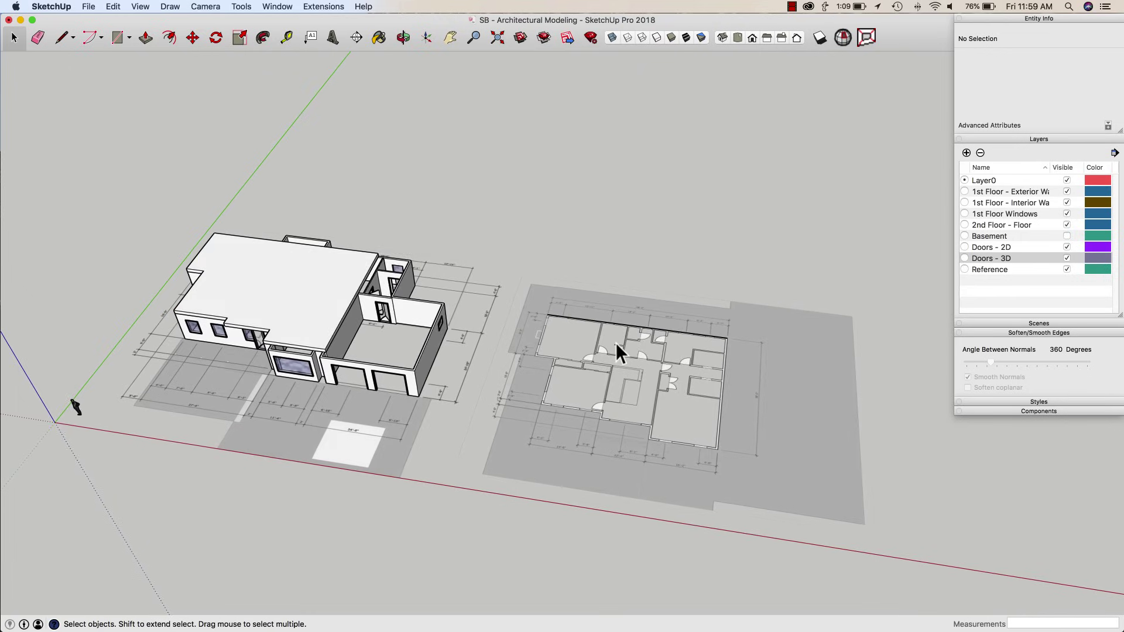
{"action": "scroll", "coordinate": [594, 343], "scroll_direction": "up", "scroll_amount": 4}
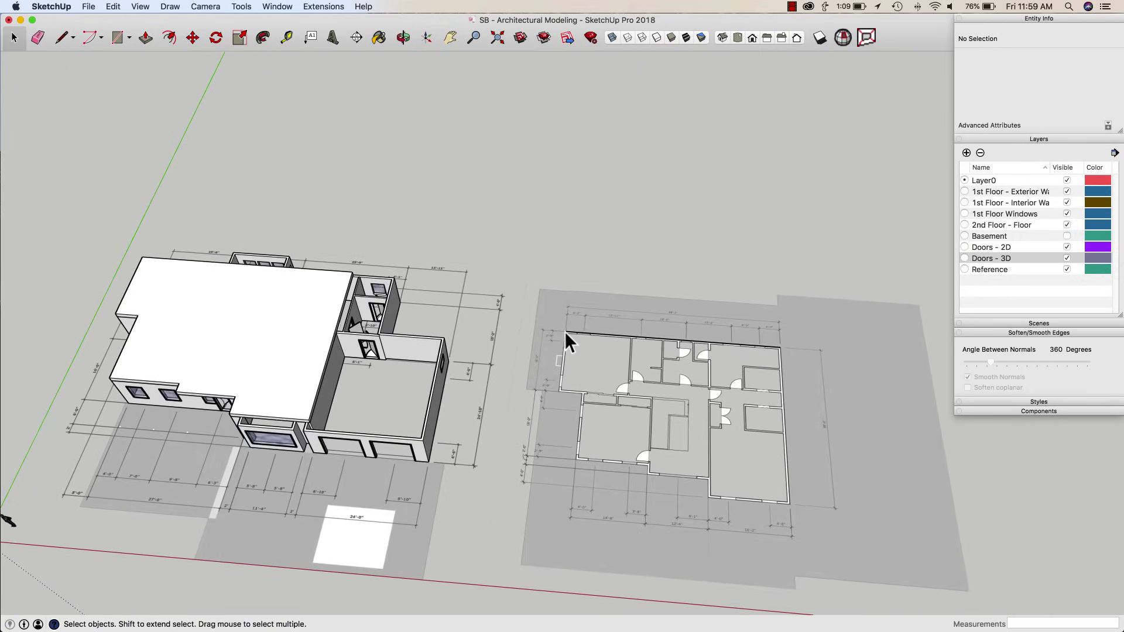
{"action": "scroll", "coordinate": [749, 491], "scroll_direction": "up", "scroll_amount": 2}
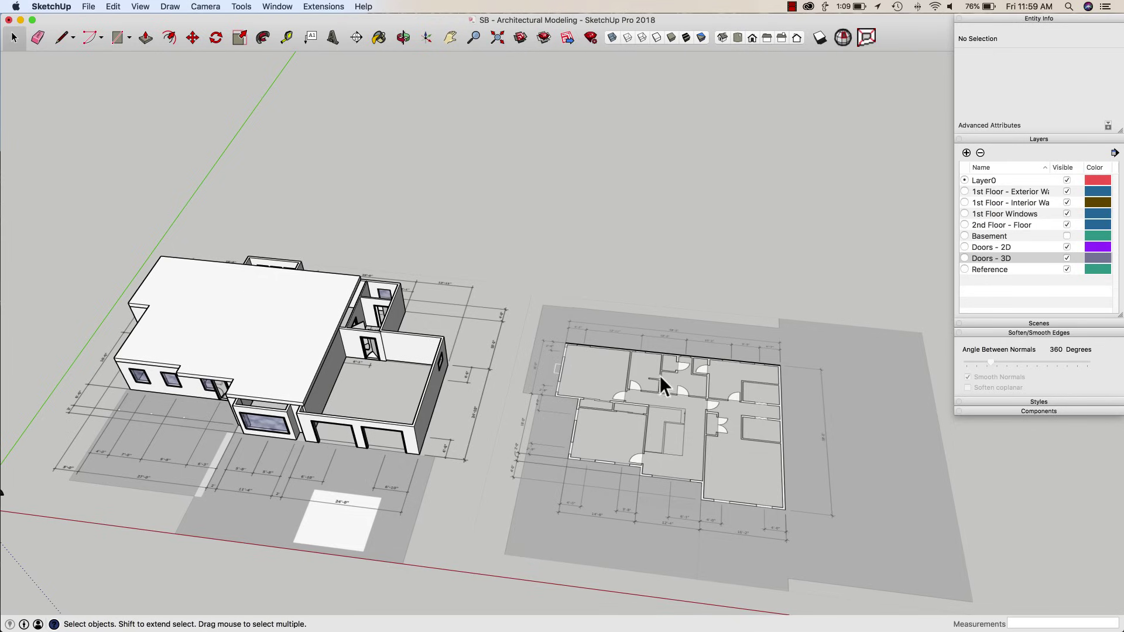
{"action": "left_click", "coordinate": [776, 407]}
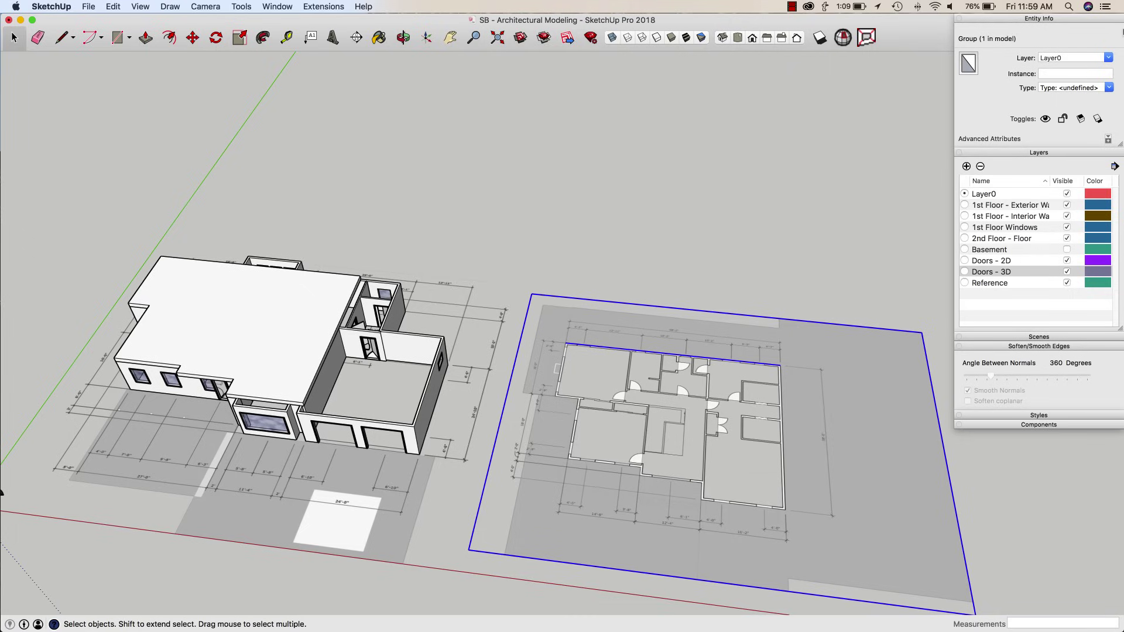
{"action": "left_click", "coordinate": [1108, 57]}
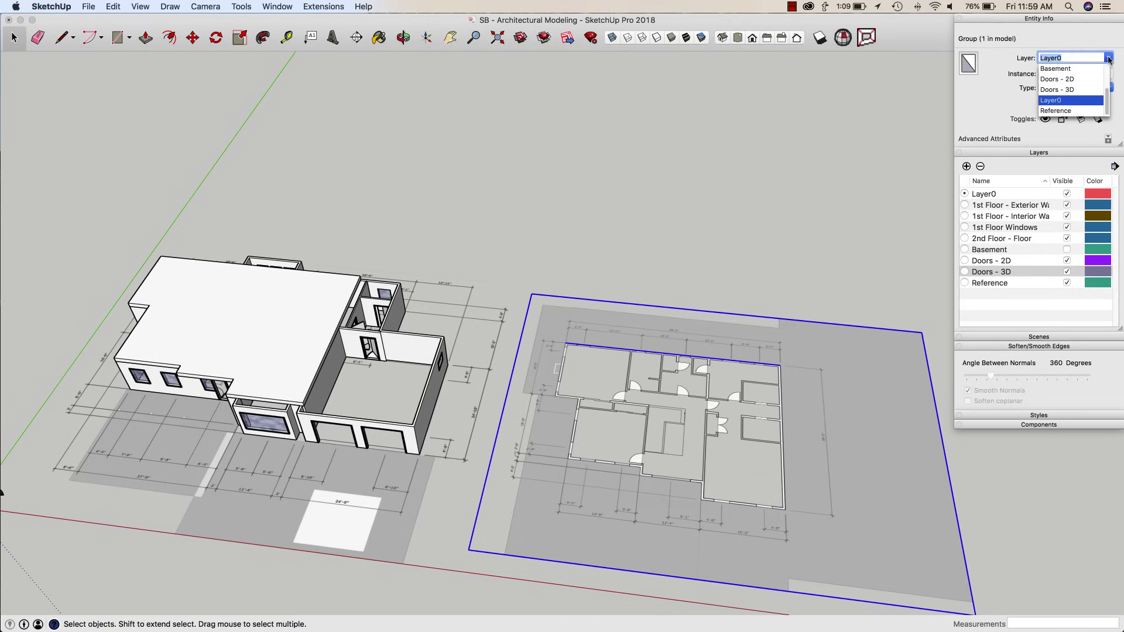
{"action": "left_click", "coordinate": [1075, 112]}
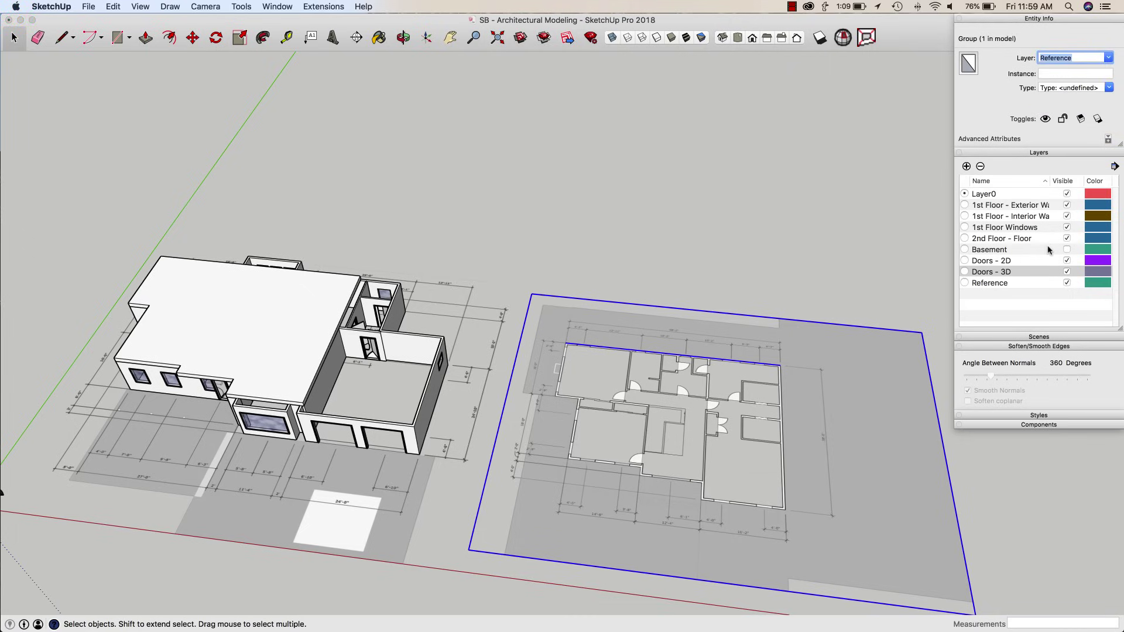
{"action": "left_click", "coordinate": [1066, 282]}
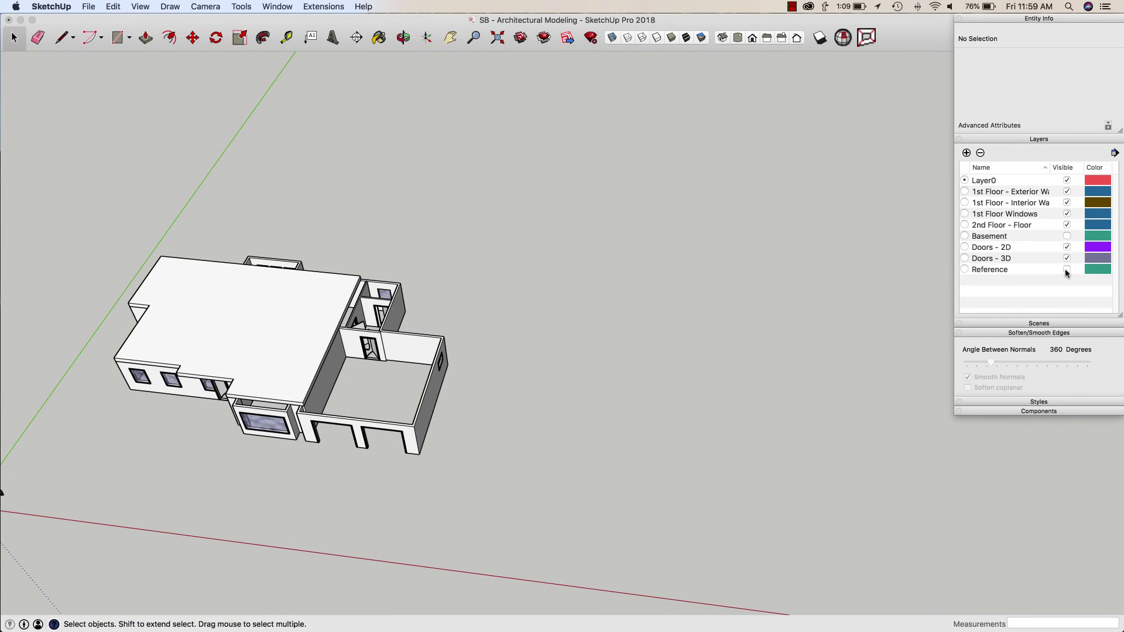
{"action": "left_click", "coordinate": [1066, 269]}
{"action": "scroll", "coordinate": [611, 293], "scroll_direction": "up", "scroll_amount": 2}
{"action": "key", "text": "m"}
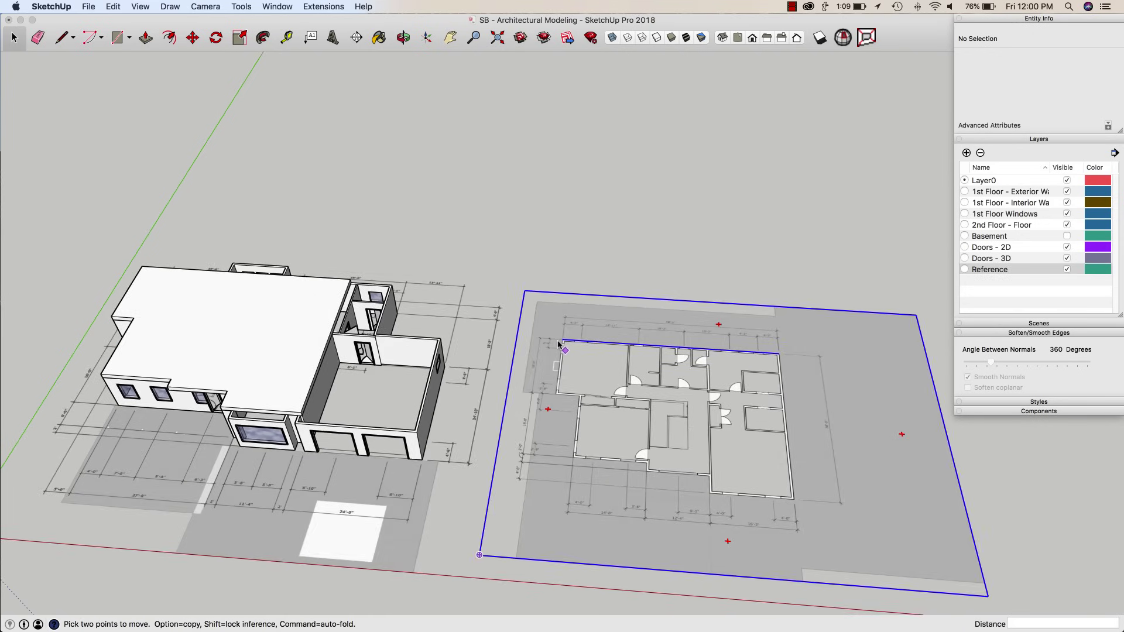
{"action": "left_click", "coordinate": [562, 340]}
{"action": "left_click", "coordinate": [563, 340]}
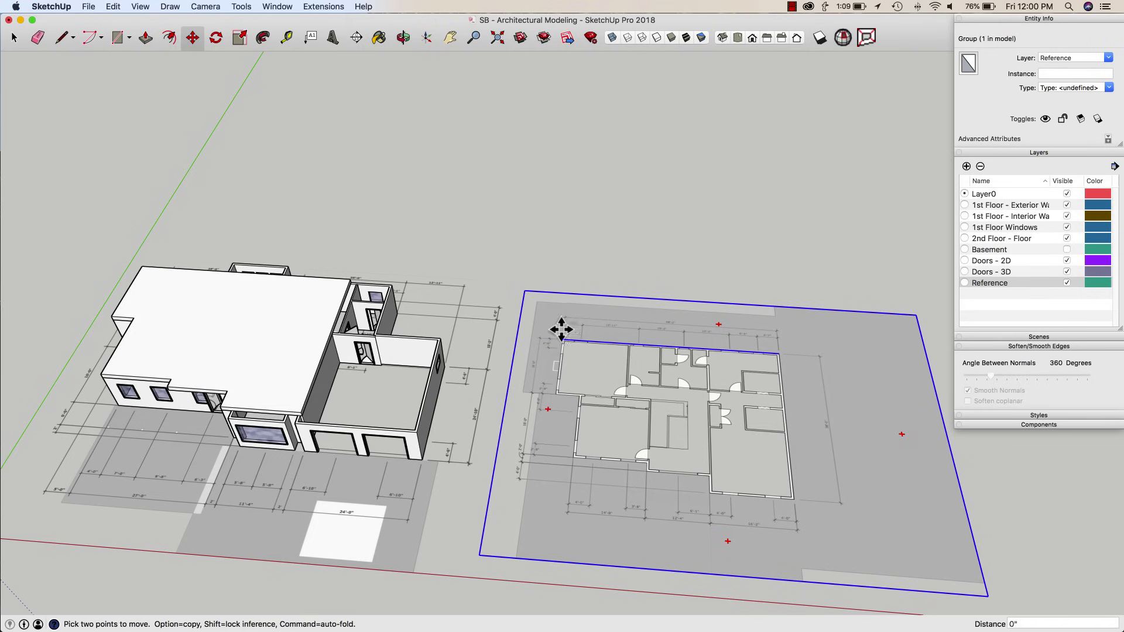
{"action": "middle_click_drag", "start_coordinate": [515, 287], "coordinate": [585, 346]}
{"action": "middle_click_drag", "start_coordinate": [323, 343], "coordinate": [349, 318], "text": "shift"}
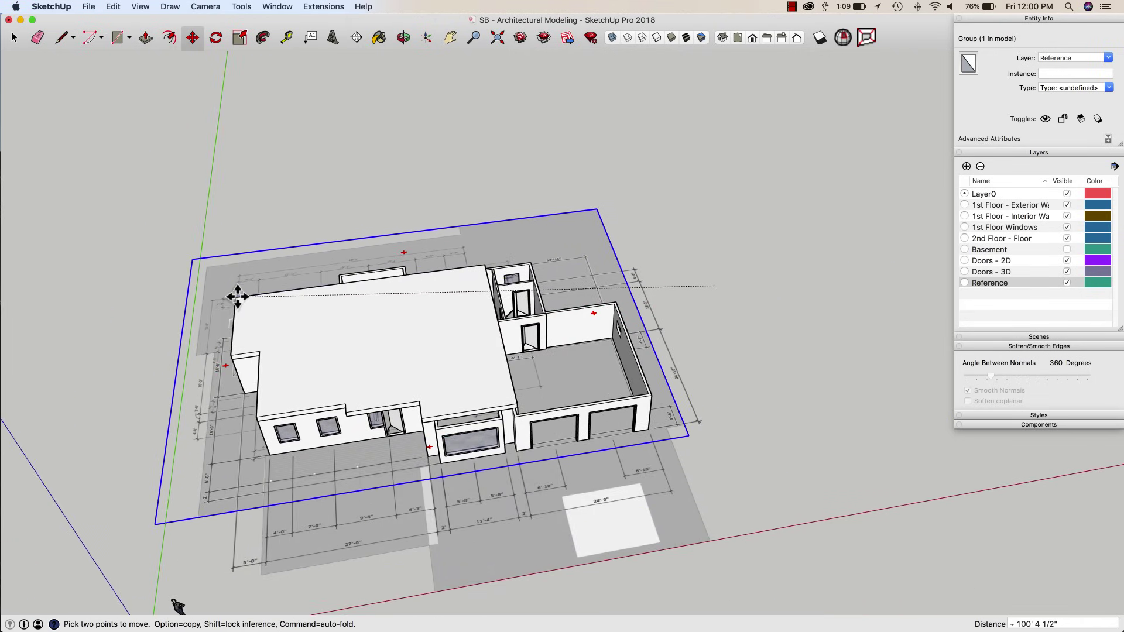
{"action": "middle_click_drag", "start_coordinate": [238, 297], "coordinate": [423, 372]}
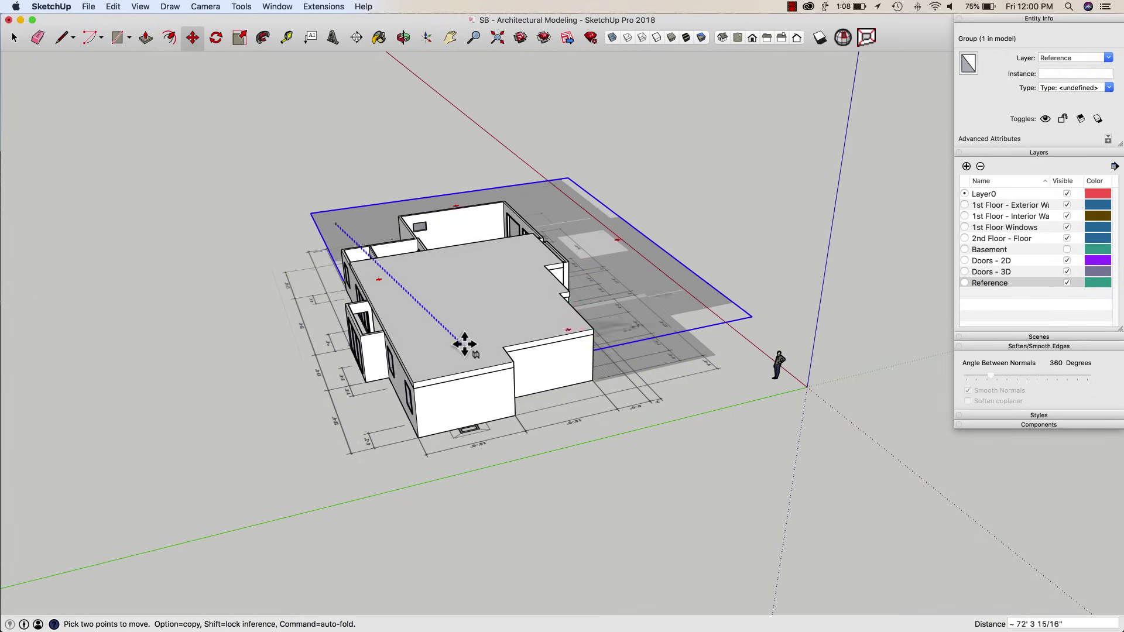
{"action": "key", "text": "e"}
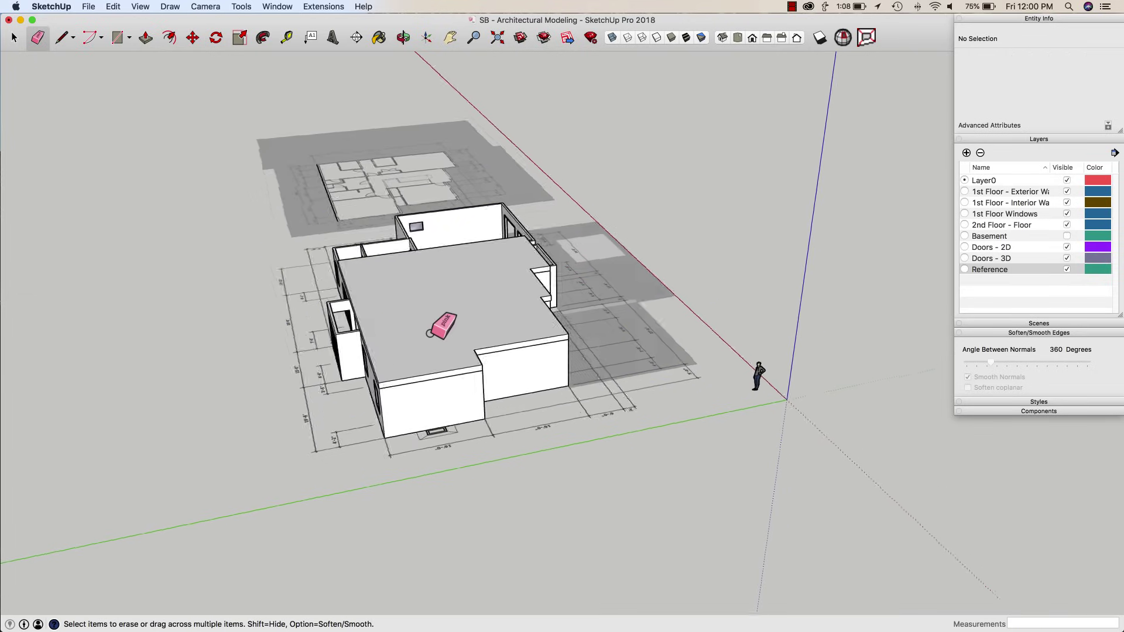
{"action": "key", "text": "space"}
Step: Unglue the second-floor plan group from the ground plane
{"action": "left_click", "coordinate": [528, 348]}
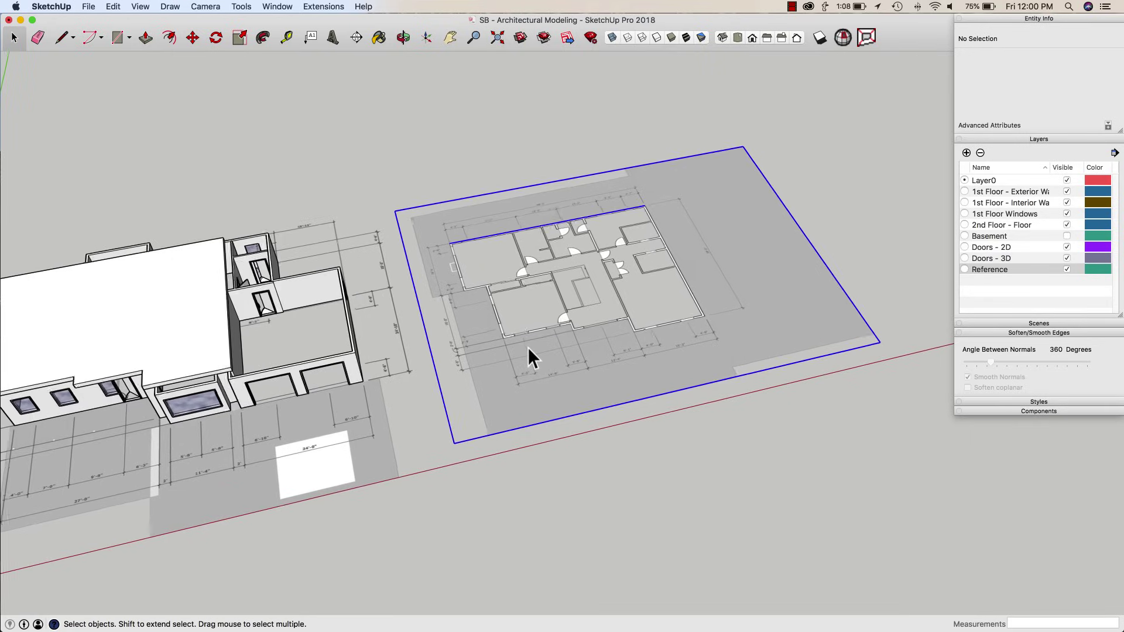
{"action": "middle_click_drag", "start_coordinate": [528, 346], "coordinate": [518, 356]}
{"action": "middle_click_drag", "start_coordinate": [670, 341], "coordinate": [566, 302]}
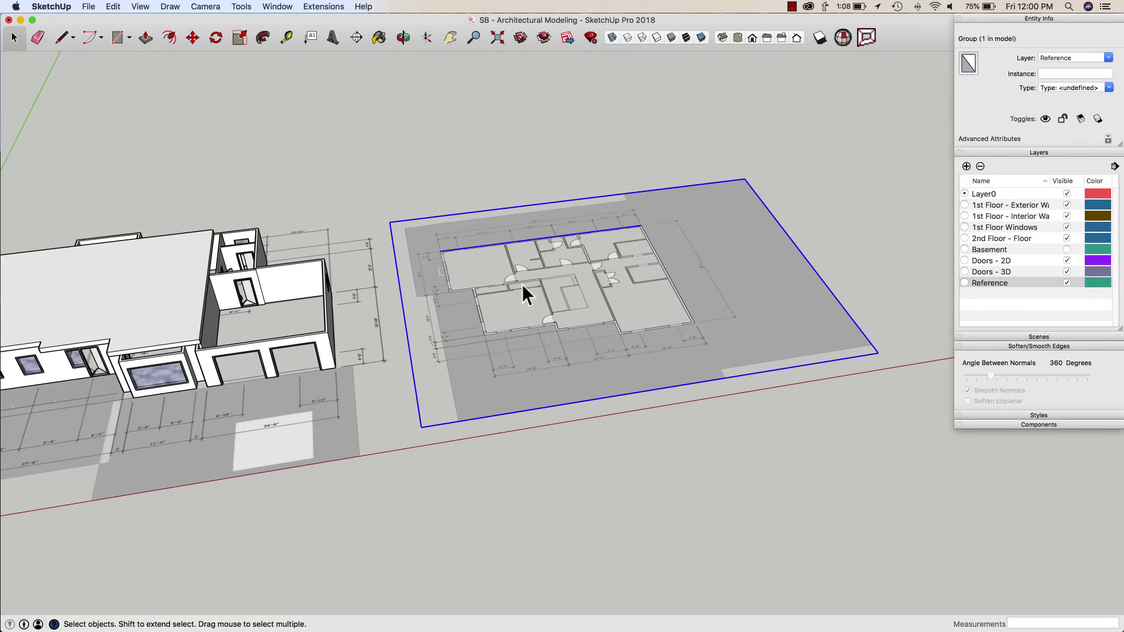
{"action": "right_click", "coordinate": [536, 294]}
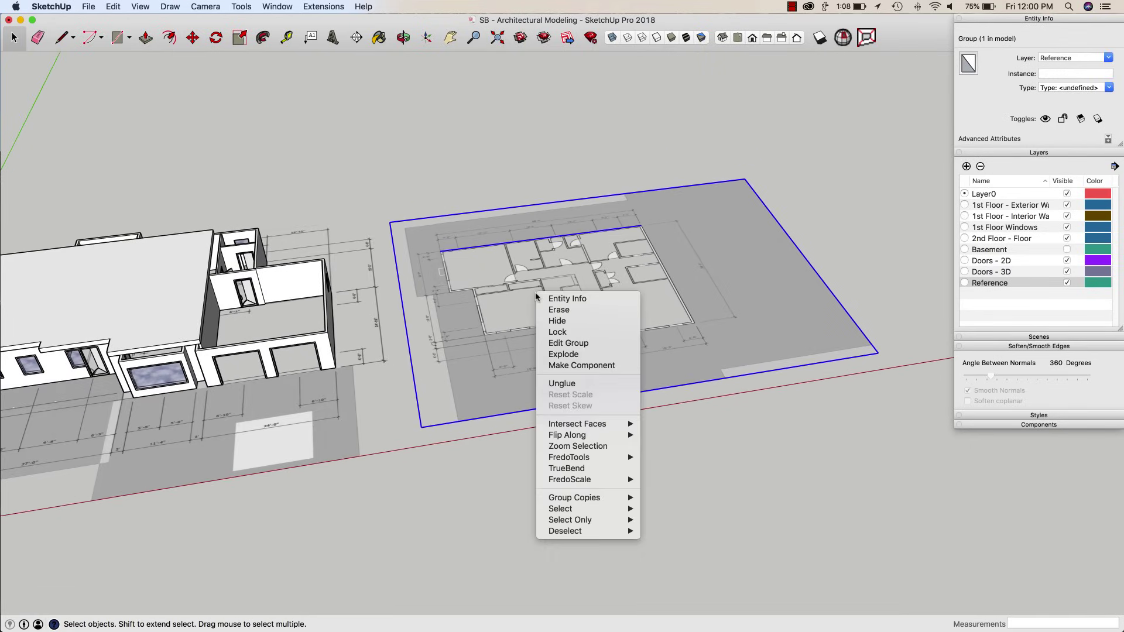
{"action": "left_click", "coordinate": [572, 384]}
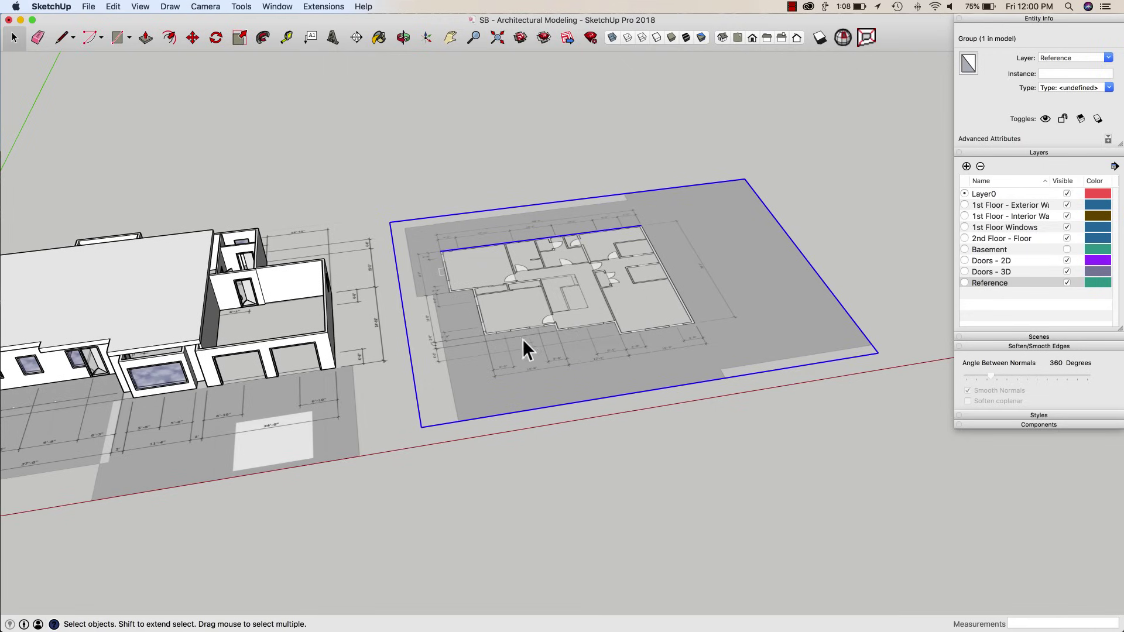
Step: Move the second-floor plan group by its rear outer wall corner onto the matching rear corner of the second-floor slab
{"action": "scroll", "coordinate": [508, 282], "scroll_direction": "up", "scroll_amount": 3}
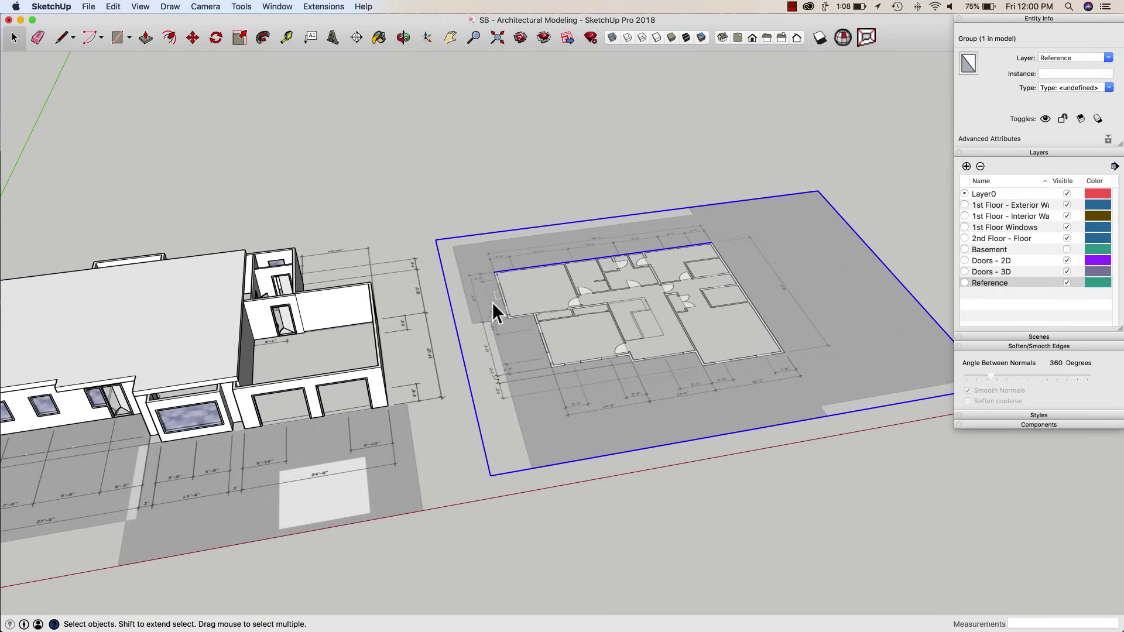
{"action": "middle_click_drag", "start_coordinate": [532, 290], "coordinate": [546, 326]}
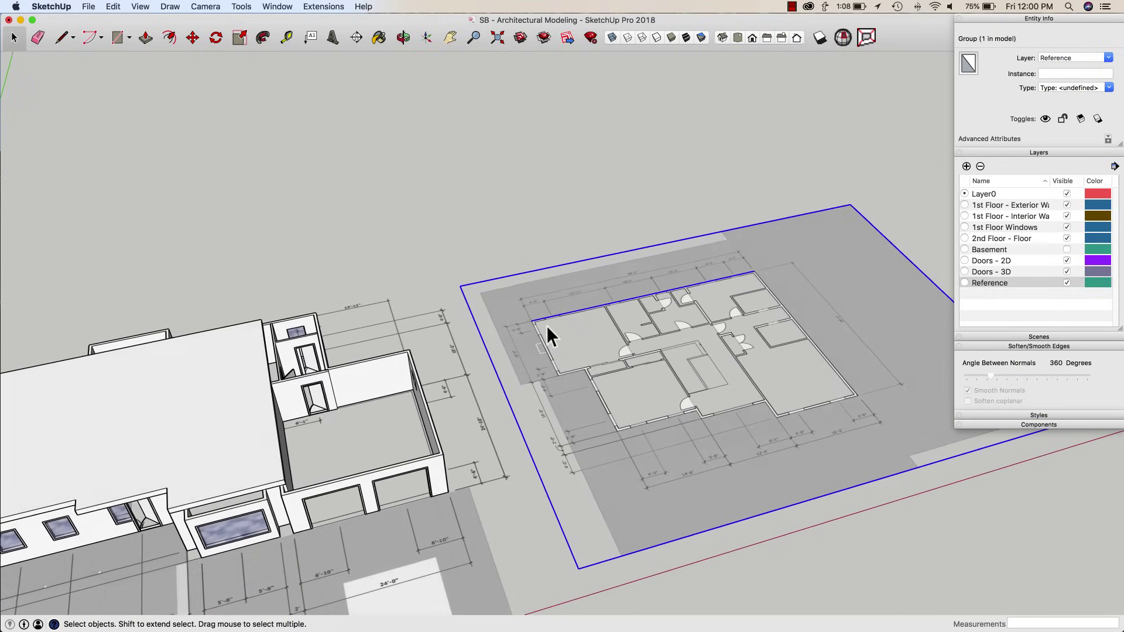
{"action": "key", "text": "m"}
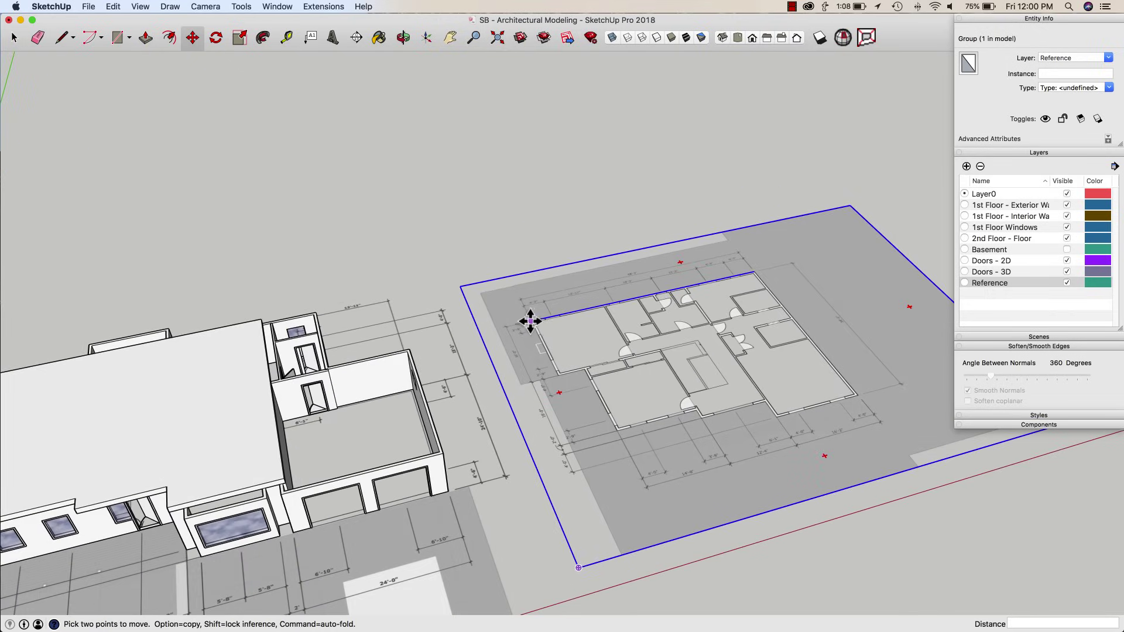
{"action": "left_click", "coordinate": [530, 320]}
{"action": "middle_click_drag", "start_coordinate": [411, 315], "coordinate": [339, 331]}
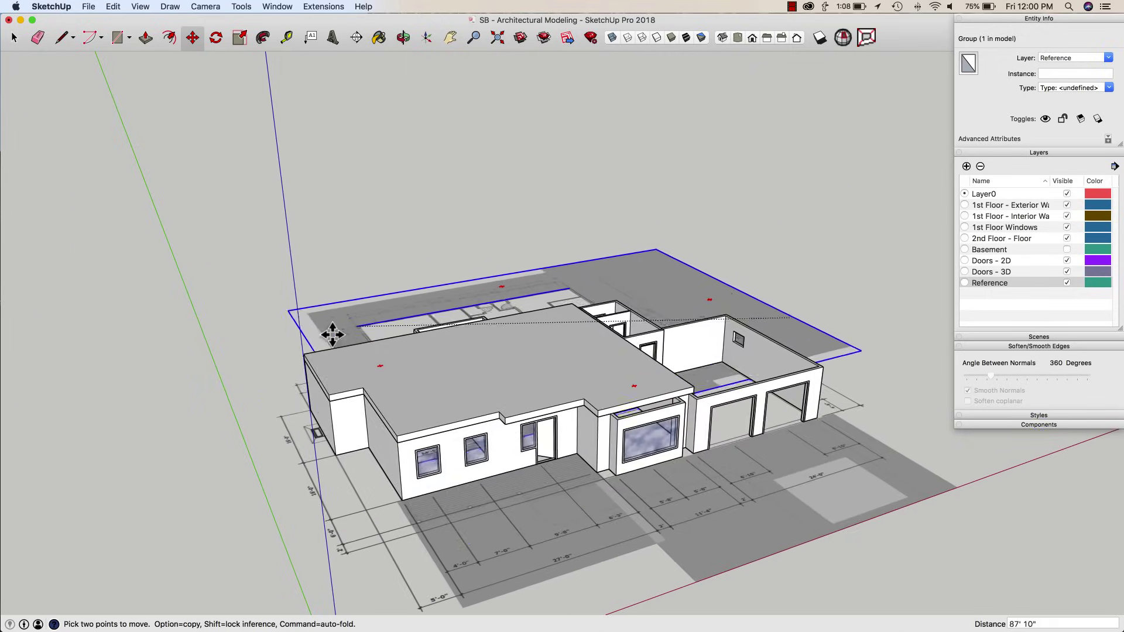
{"action": "left_click", "coordinate": [310, 355]}
{"action": "middle_click_drag", "start_coordinate": [570, 363], "coordinate": [544, 423]}
{"action": "key", "text": "space"}
Step: Examine how the plan image lines up with the second-floor slab, with the slab group selected
{"action": "left_click", "coordinate": [653, 229]}
{"action": "left_click", "coordinate": [739, 301]}
{"action": "left_click", "coordinate": [494, 338]}
{"action": "scroll", "coordinate": [378, 377], "scroll_direction": "up", "scroll_amount": 2}
{"action": "middle_click_drag", "start_coordinate": [230, 430], "coordinate": [454, 409]}
{"action": "scroll", "coordinate": [501, 440], "scroll_direction": "up", "scroll_amount": 4}
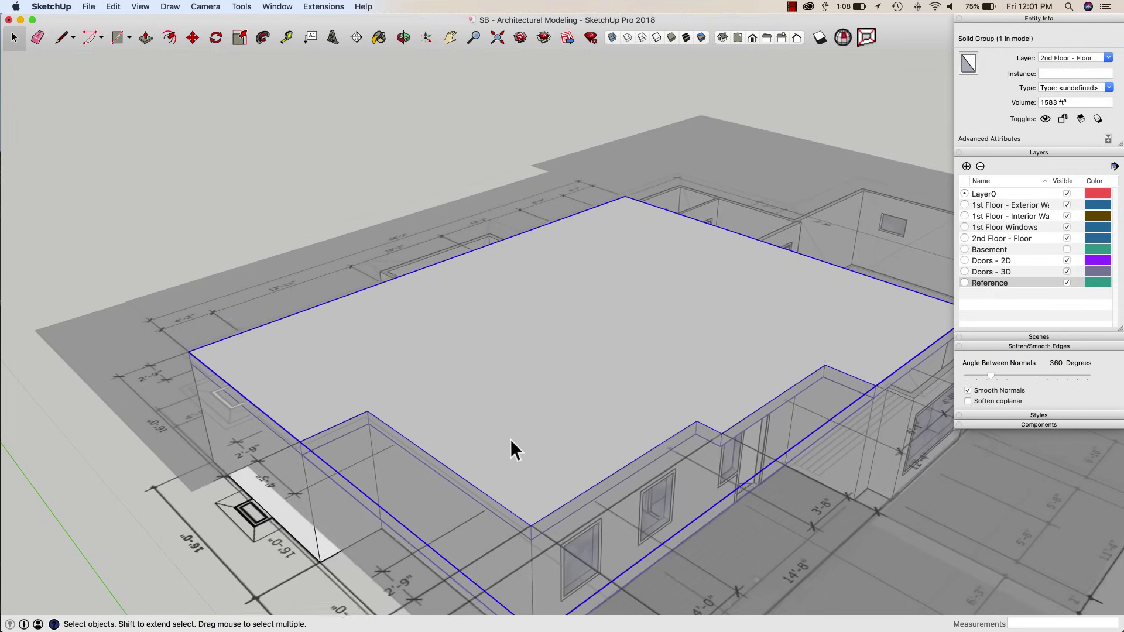
{"action": "middle_click_drag", "start_coordinate": [237, 430], "coordinate": [605, 419]}
{"action": "scroll", "coordinate": [605, 410], "scroll_direction": "up", "scroll_amount": 2}
{"action": "scroll", "coordinate": [604, 409], "scroll_direction": "up", "scroll_amount": 3}
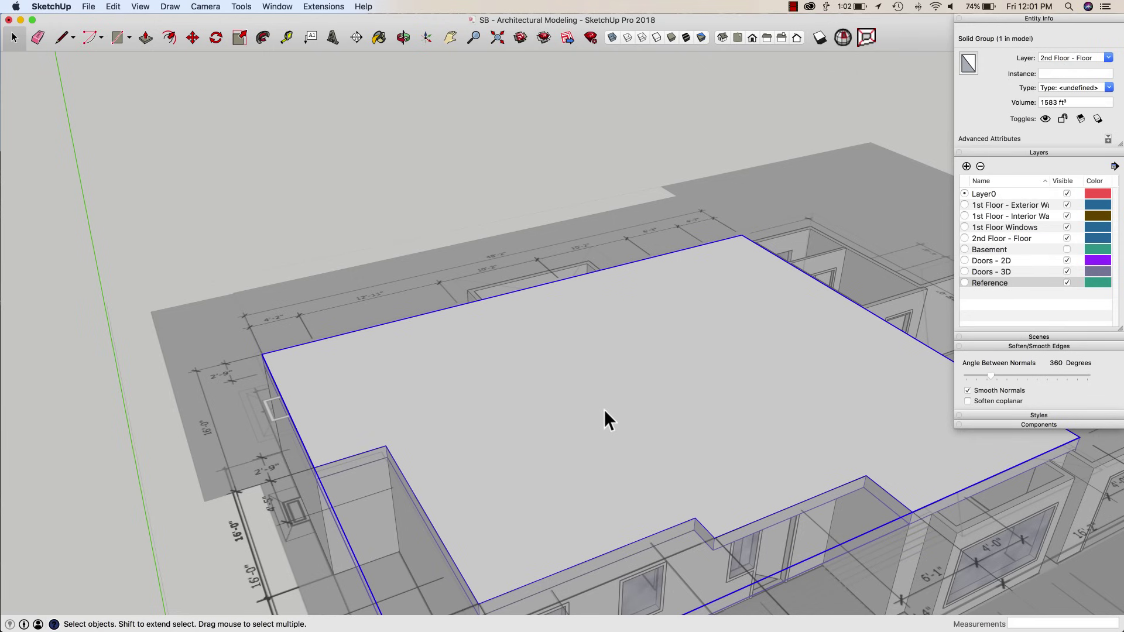
Step: Paint the top face inside the second-floor slab group with a translucent material at 27% opacity, and leave the group
{"action": "double_click", "coordinate": [602, 409]}
{"action": "middle_click_drag", "start_coordinate": [618, 419], "coordinate": [635, 389]}
{"action": "left_click", "coordinate": [619, 393]}
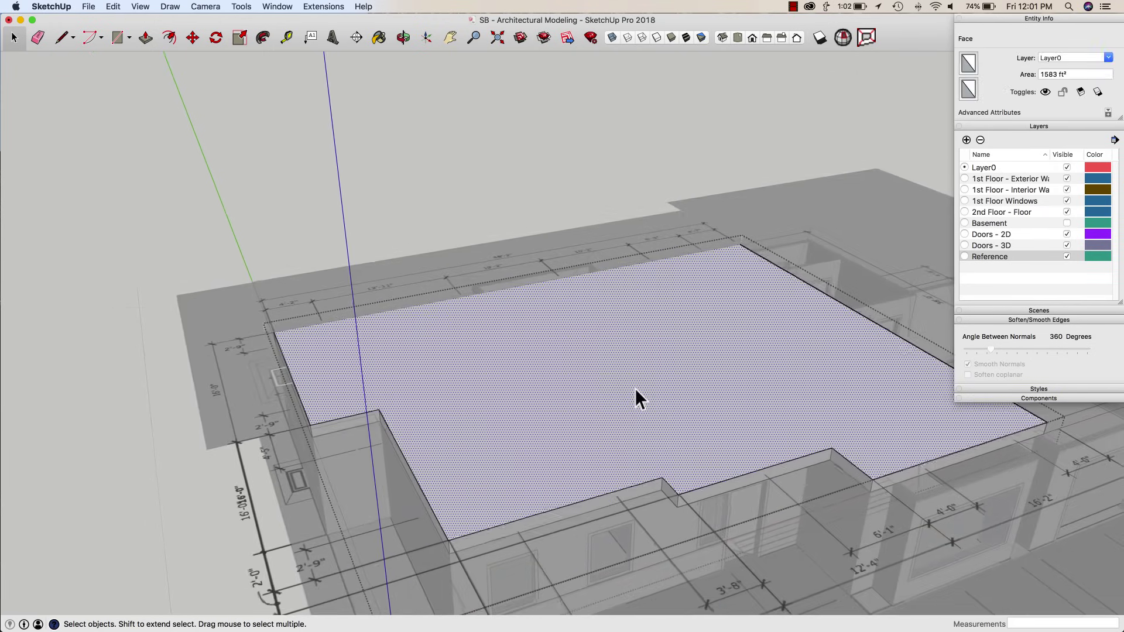
{"action": "key", "text": "b"}
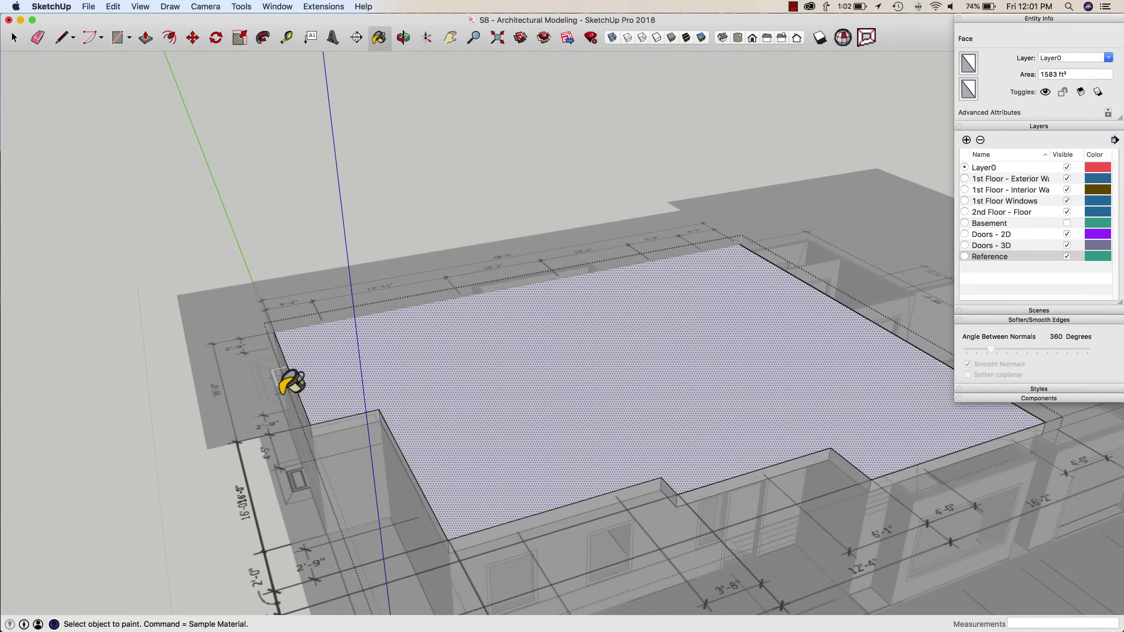
{"action": "left_click_drag", "start_coordinate": [381, 32], "coordinate": [230, 95]}
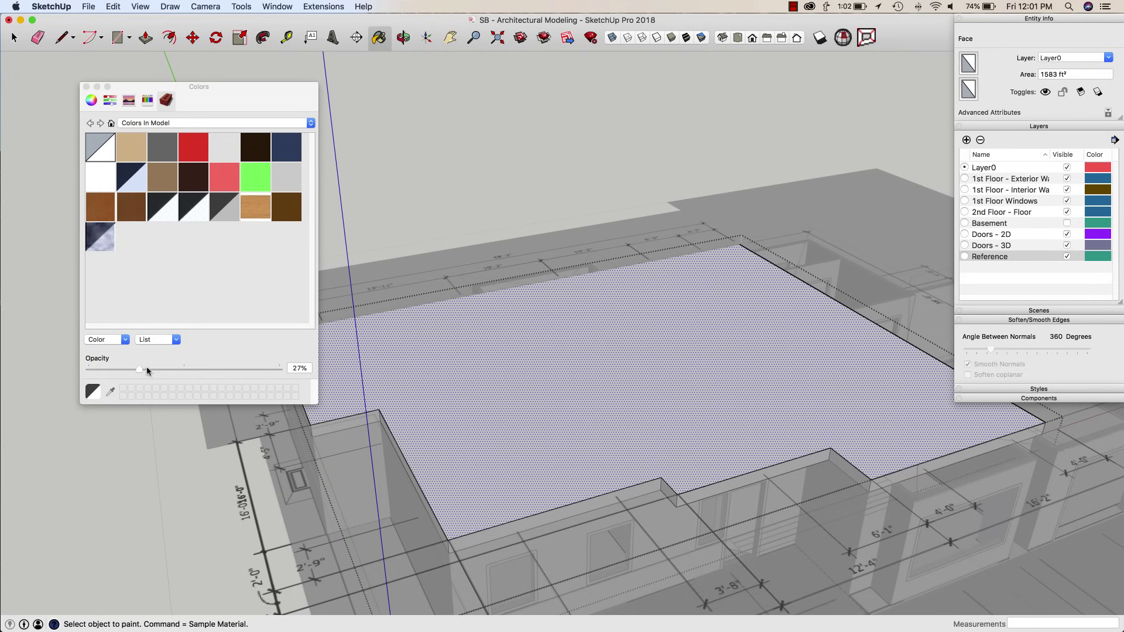
{"action": "left_click", "coordinate": [556, 420]}
{"action": "mouse_move", "coordinate": [559, 412]}
{"action": "middle_mouse_down"}
{"action": "mouse_move", "coordinate": [559, 348]}
{"action": "mouse_move", "coordinate": [534, 321]}
{"action": "mouse_move", "coordinate": [409, 292]}
{"action": "middle_mouse_up"}
{"action": "key", "text": "space"}
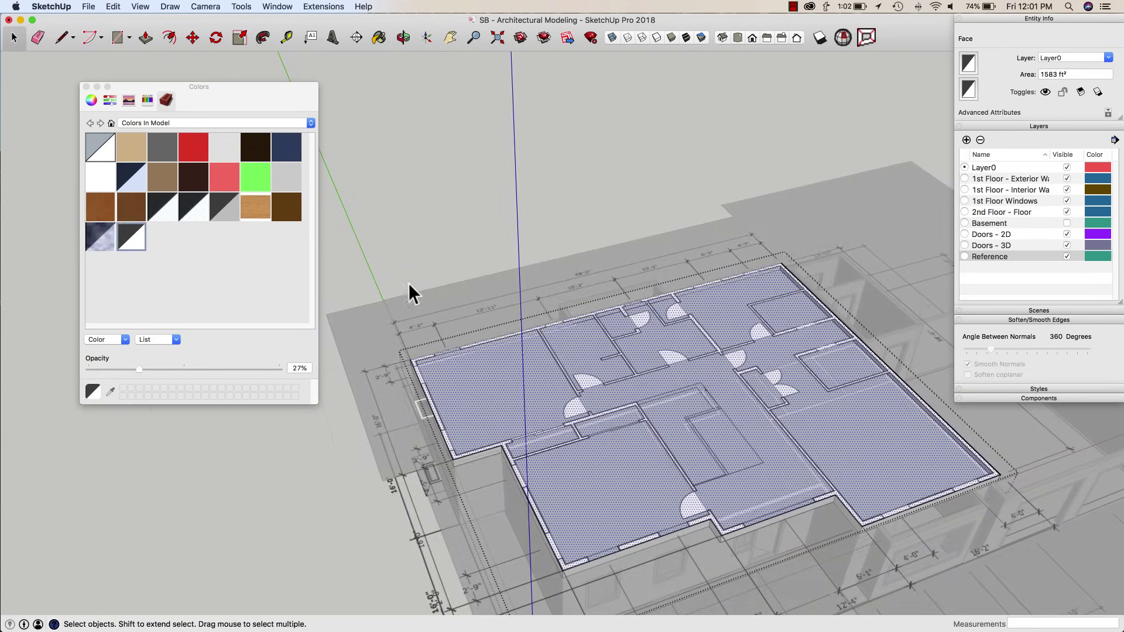
{"action": "left_click", "coordinate": [86, 86]}
{"action": "middle_click_drag", "start_coordinate": [472, 244], "coordinate": [446, 388]}
{"action": "scroll", "coordinate": [375, 329], "scroll_direction": "up", "scroll_amount": 5}
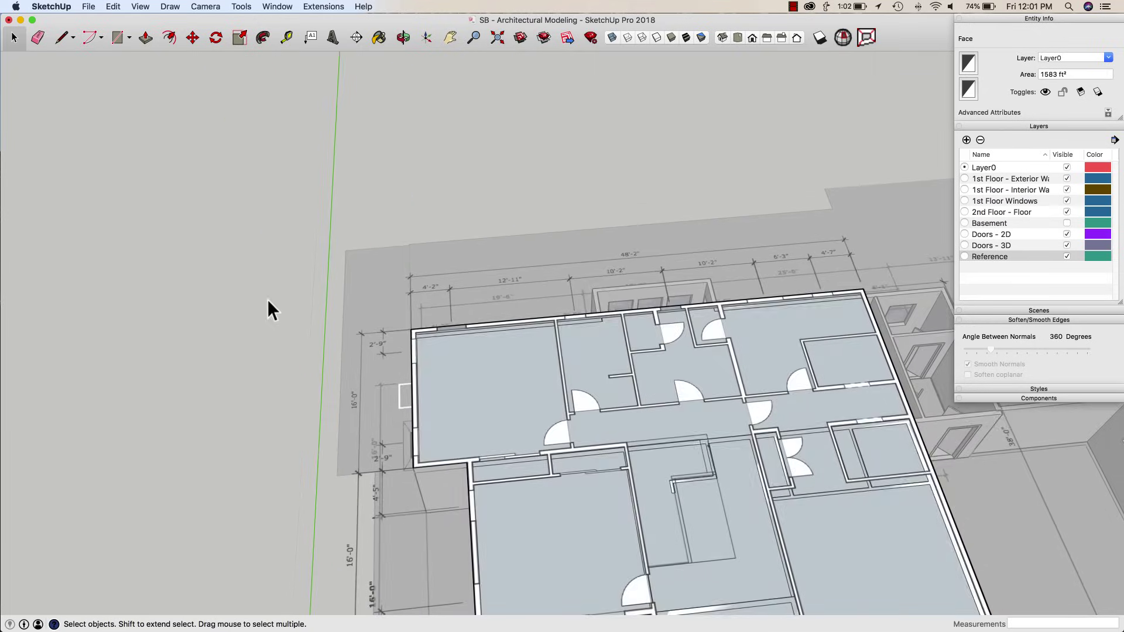
{"action": "left_click", "coordinate": [294, 307]}
{"action": "scroll", "coordinate": [517, 375], "scroll_direction": "up", "scroll_amount": 5}
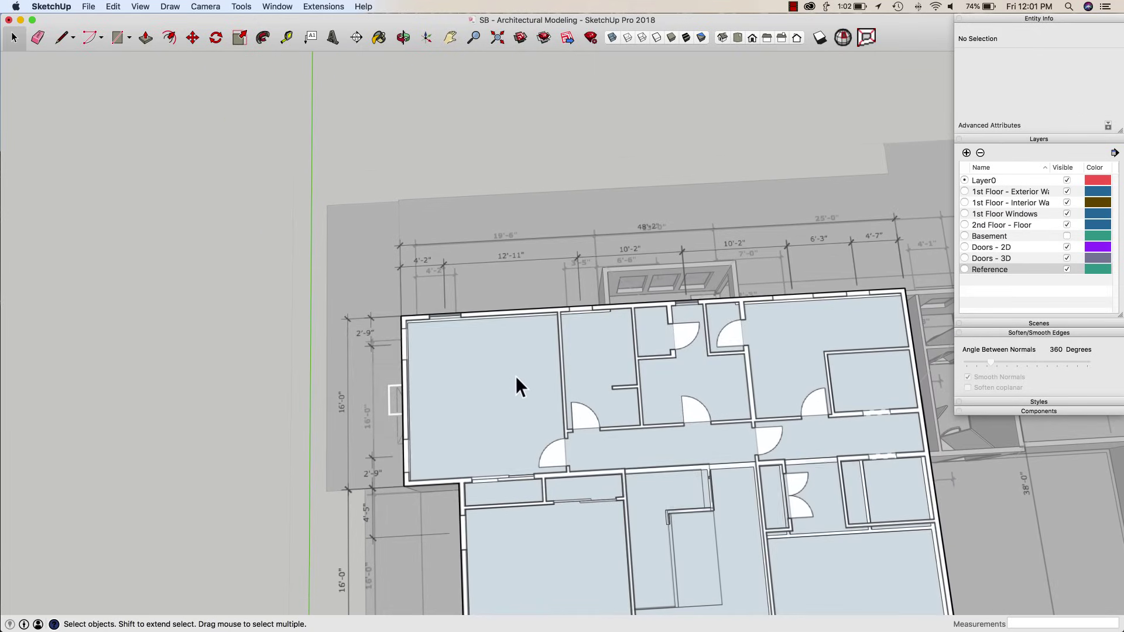
{"action": "scroll", "coordinate": [507, 366], "scroll_direction": "up", "scroll_amount": 3}
{"action": "scroll", "coordinate": [404, 316], "scroll_direction": "up", "scroll_amount": 1}
{"action": "key", "text": "r"}
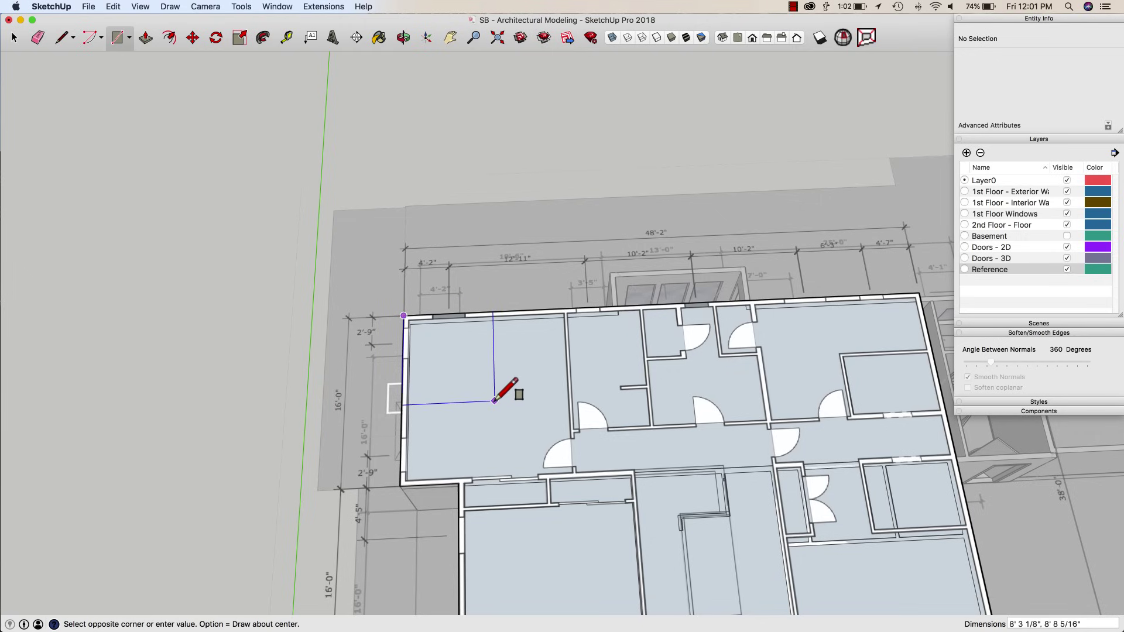
{"action": "middle_click_drag", "start_coordinate": [513, 409], "coordinate": [485, 409]}
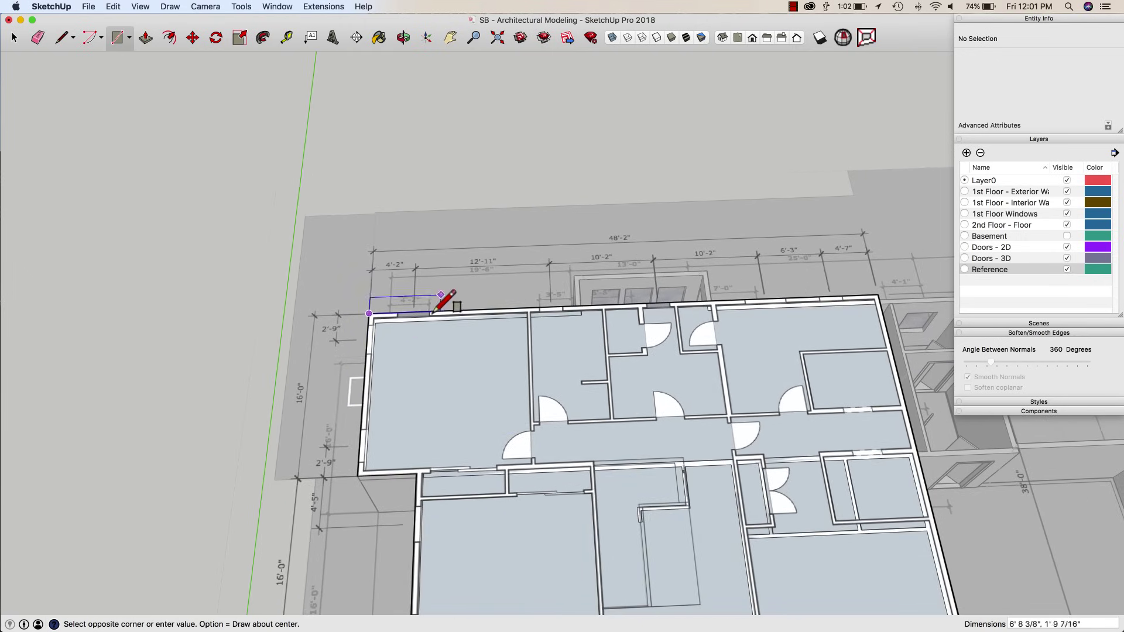
{"action": "left_click", "coordinate": [444, 363]}
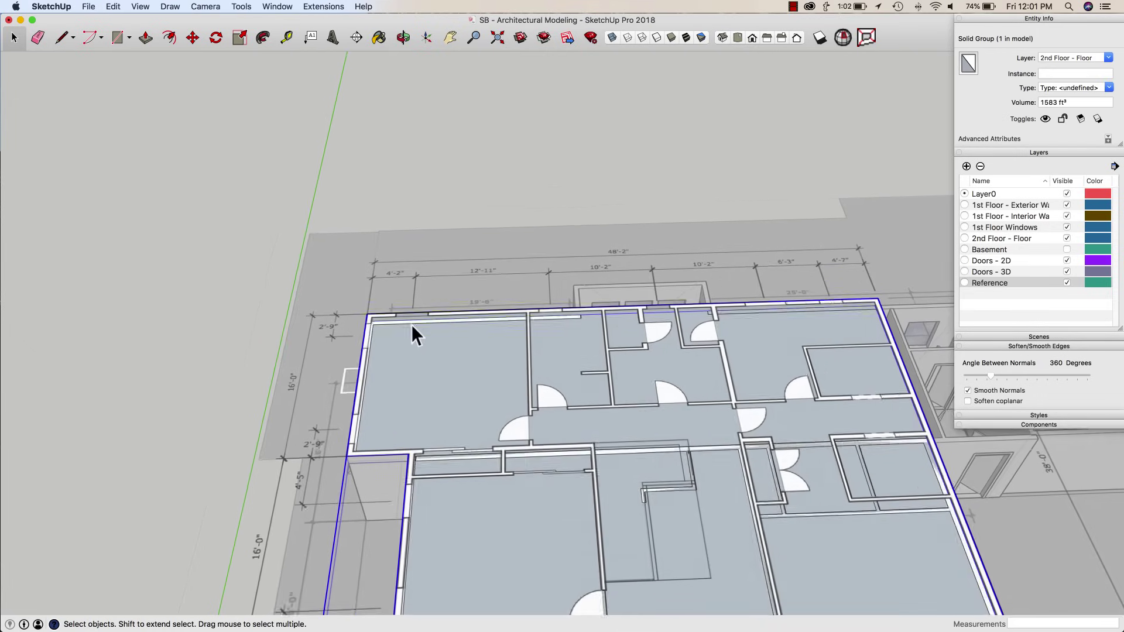
{"action": "key", "text": "l"}
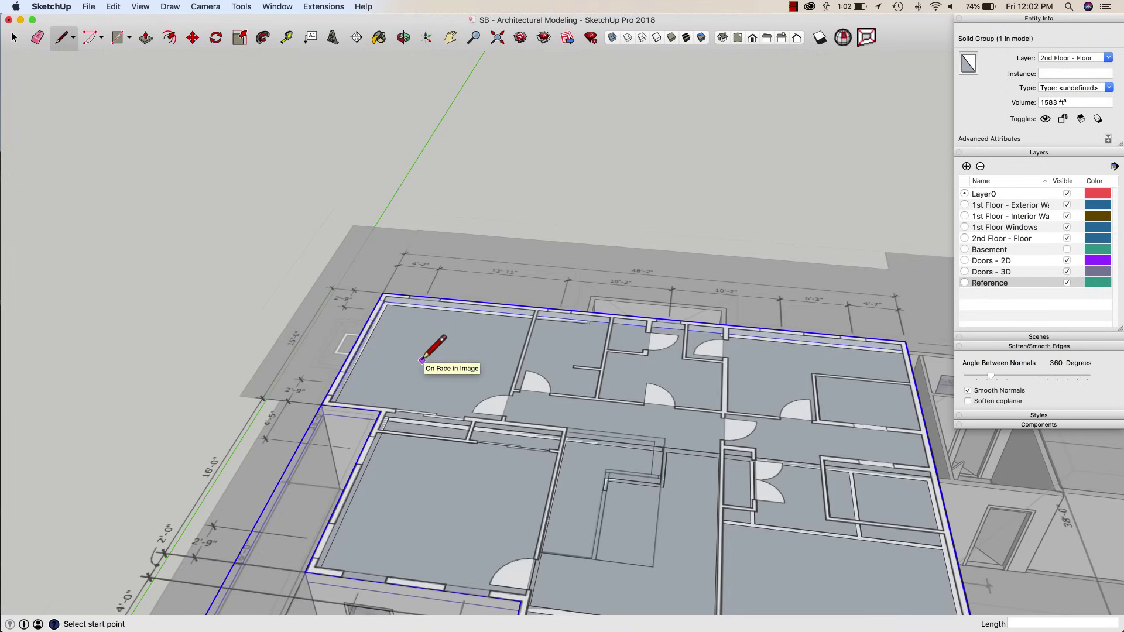
{"action": "key", "text": "space"}
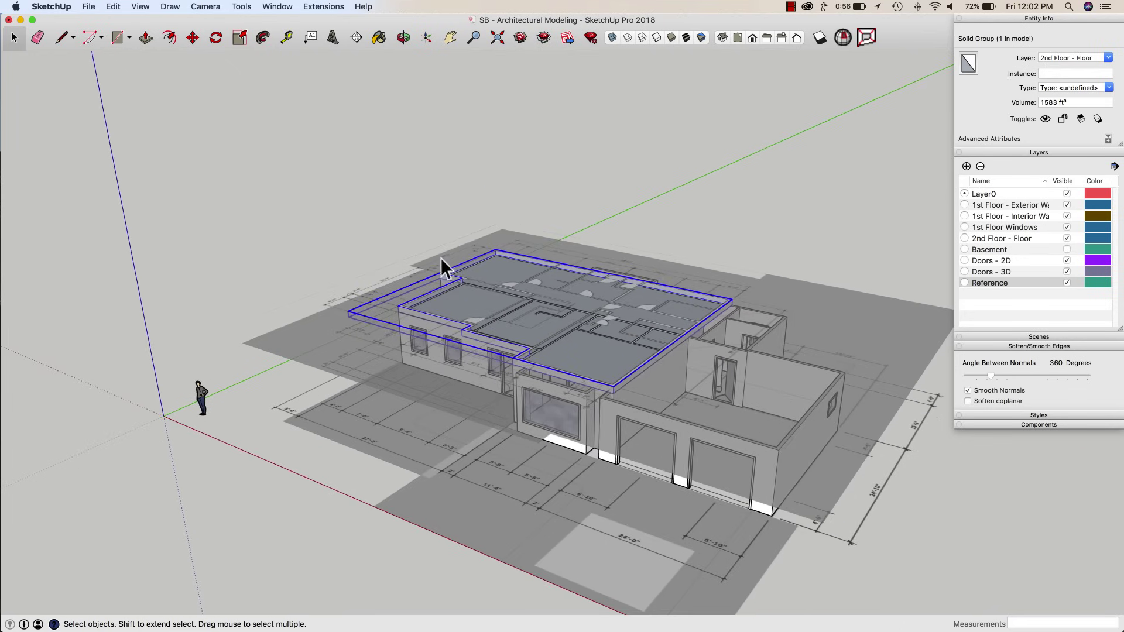
Step: Hide the first-floor exterior wall, interior wall and window layers, the 2nd Floor - Floor layer, and both Doors layers
{"action": "left_click", "coordinate": [570, 205]}
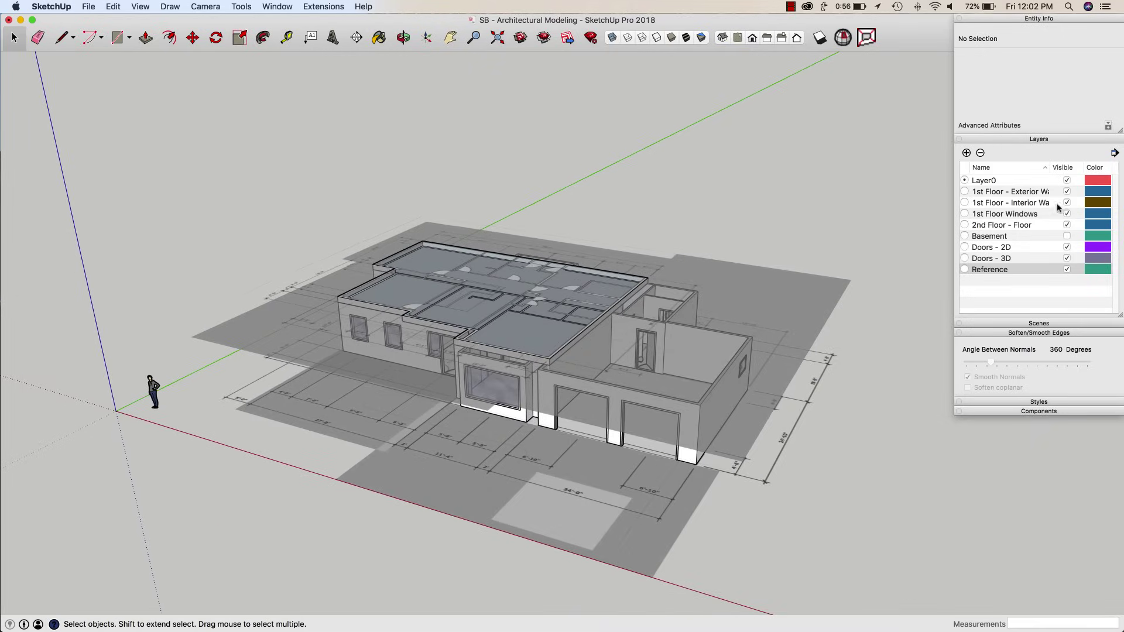
{"action": "left_click", "coordinate": [1066, 191]}
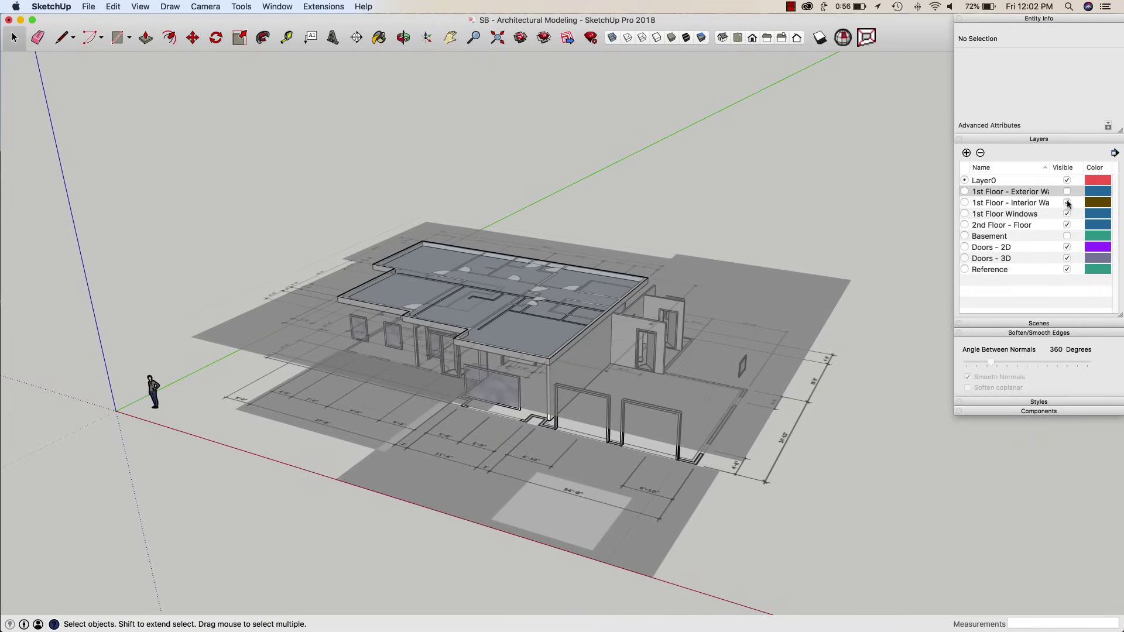
{"action": "left_click", "coordinate": [1066, 203]}
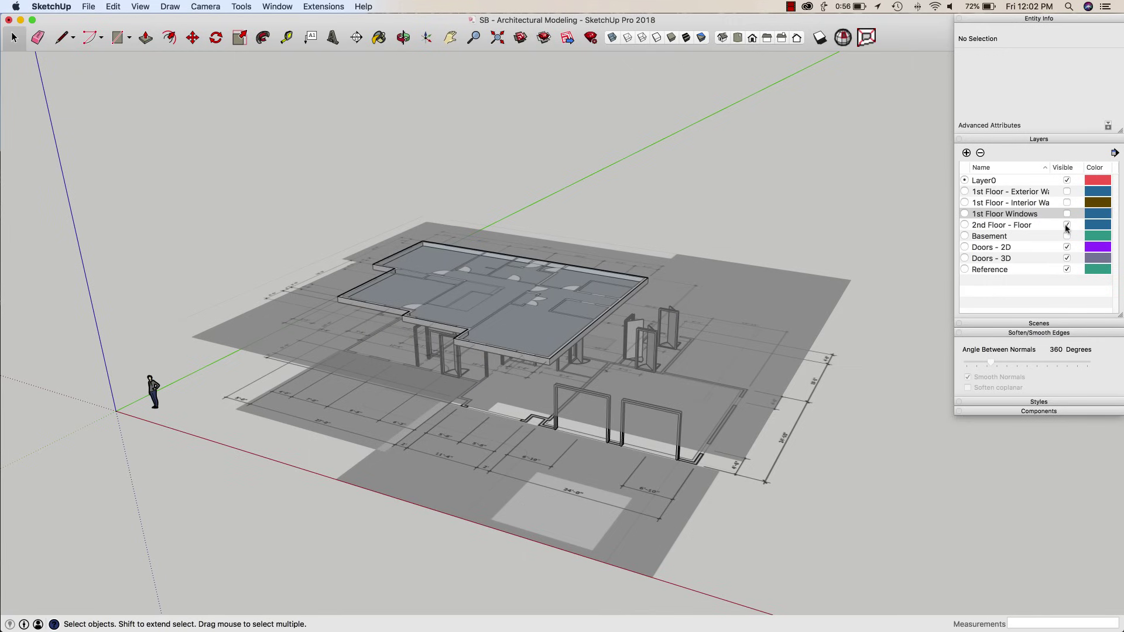
{"action": "left_click", "coordinate": [1067, 225]}
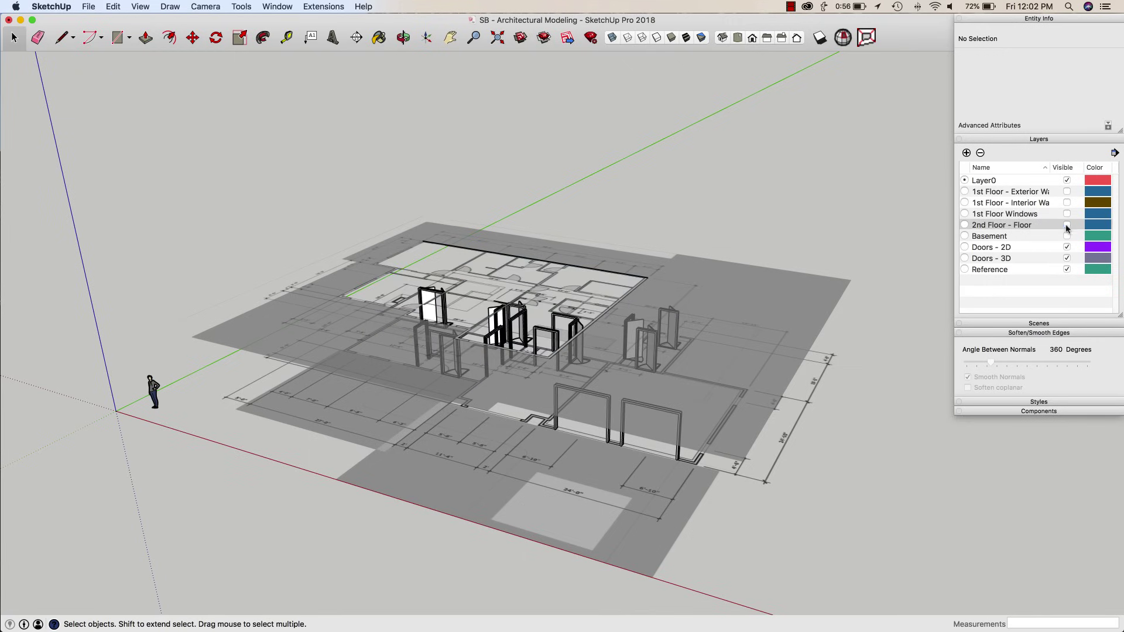
{"action": "left_click", "coordinate": [1066, 258]}
Step: Examine how the first-floor and second-floor plan images on the Reference layer are stacked above each other
{"action": "key", "text": "cmd+2"}
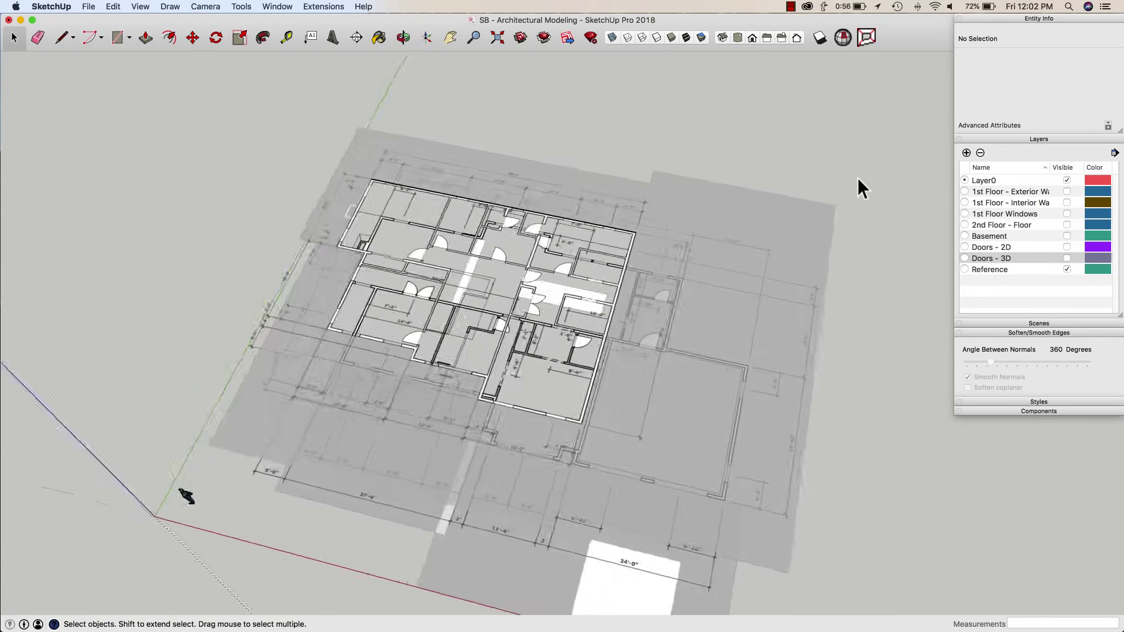
{"action": "key", "text": "cmd+1"}
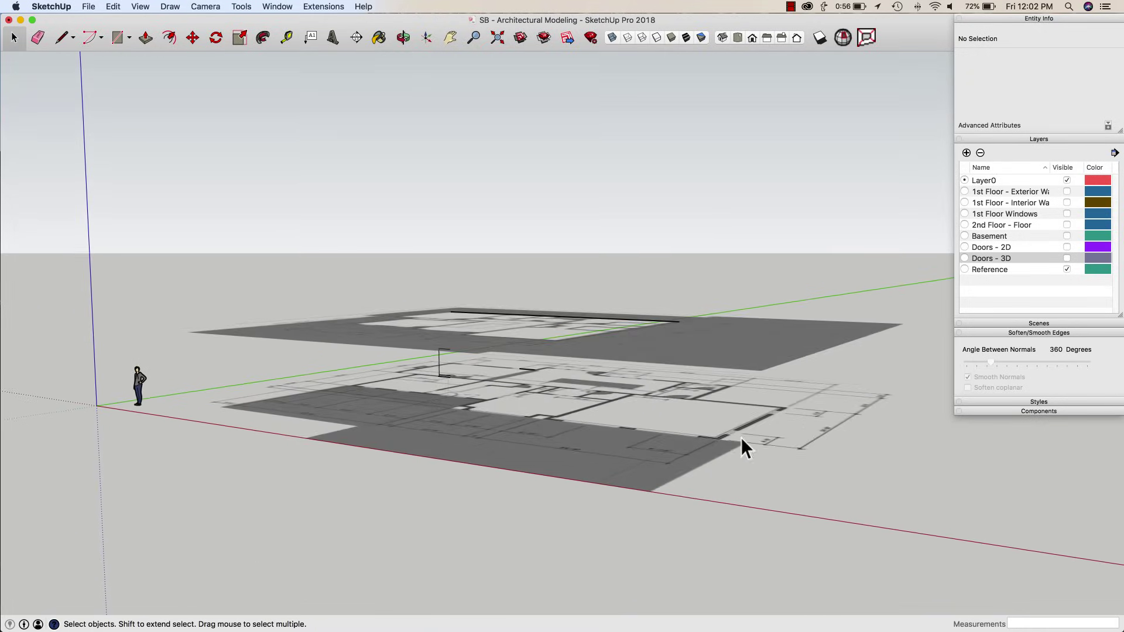
{"action": "middle_click_drag", "start_coordinate": [544, 433], "coordinate": [641, 497]}
{"action": "middle_click_drag", "start_coordinate": [516, 434], "coordinate": [565, 512]}
{"action": "middle_click_drag", "start_coordinate": [390, 382], "coordinate": [771, 464]}
{"action": "left_click", "coordinate": [544, 492]}
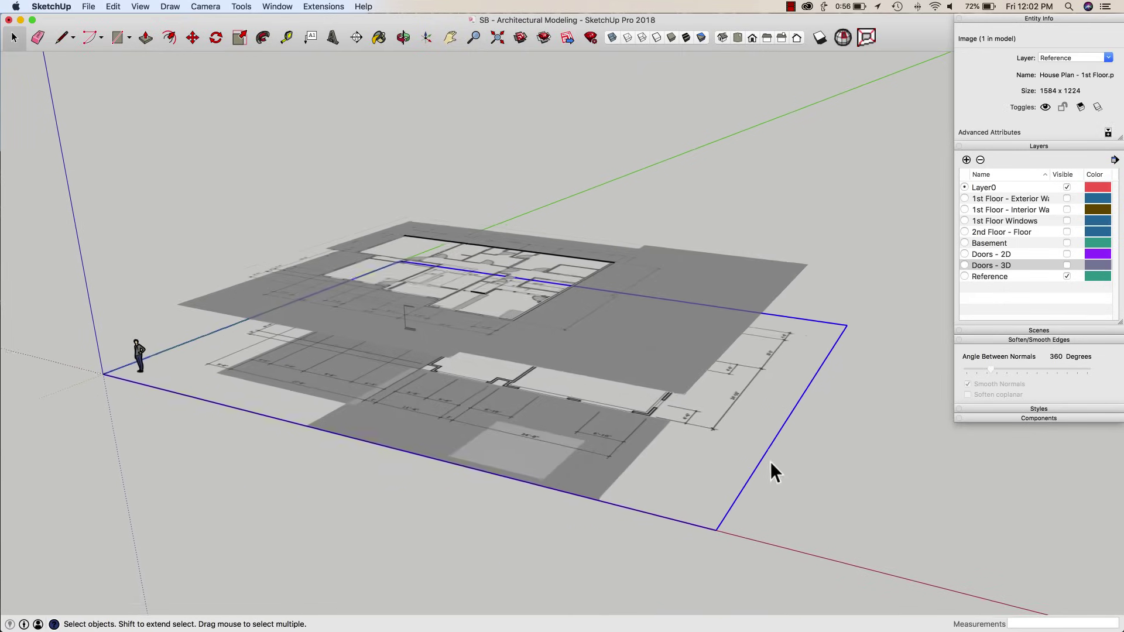
{"action": "left_click", "coordinate": [865, 425]}
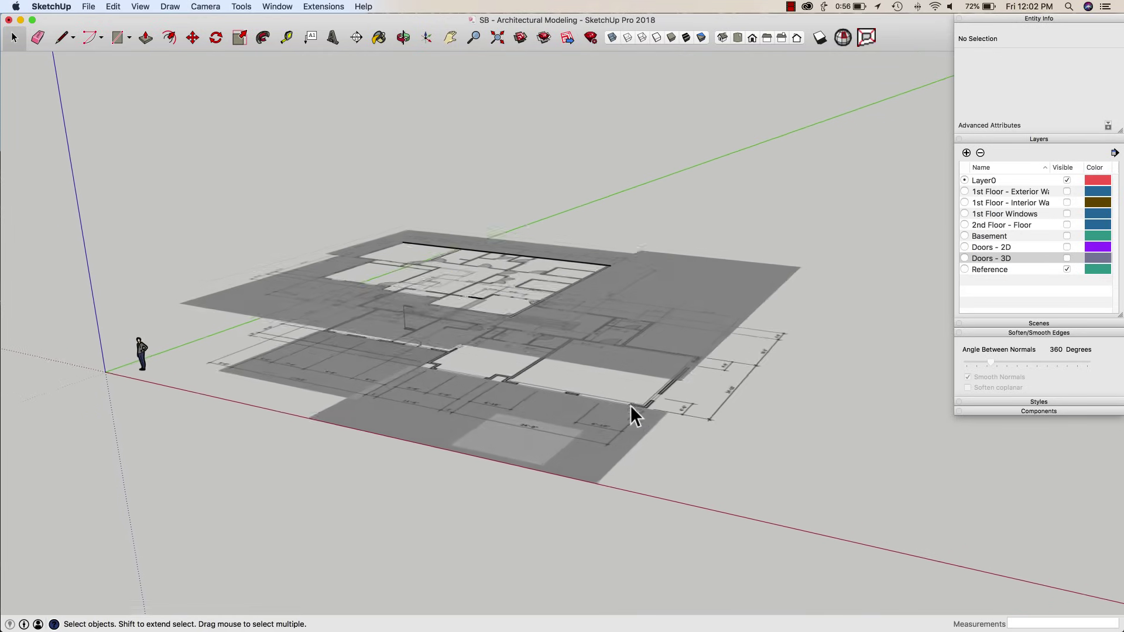
{"action": "middle_click_drag", "start_coordinate": [577, 467], "coordinate": [571, 393]}
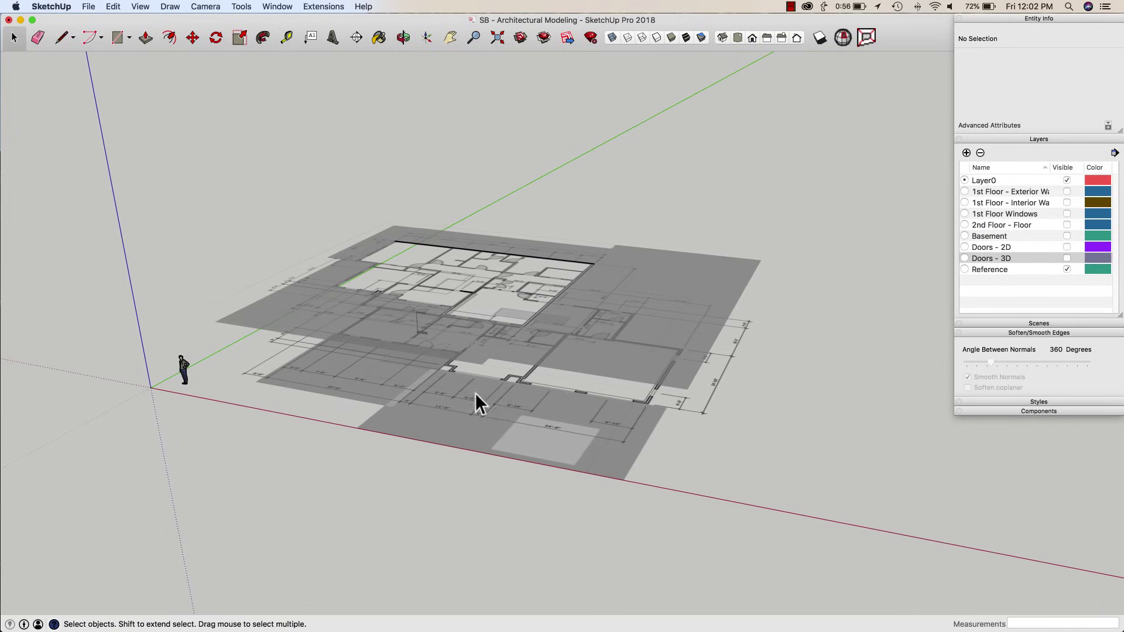
{"action": "left_click", "coordinate": [616, 372]}
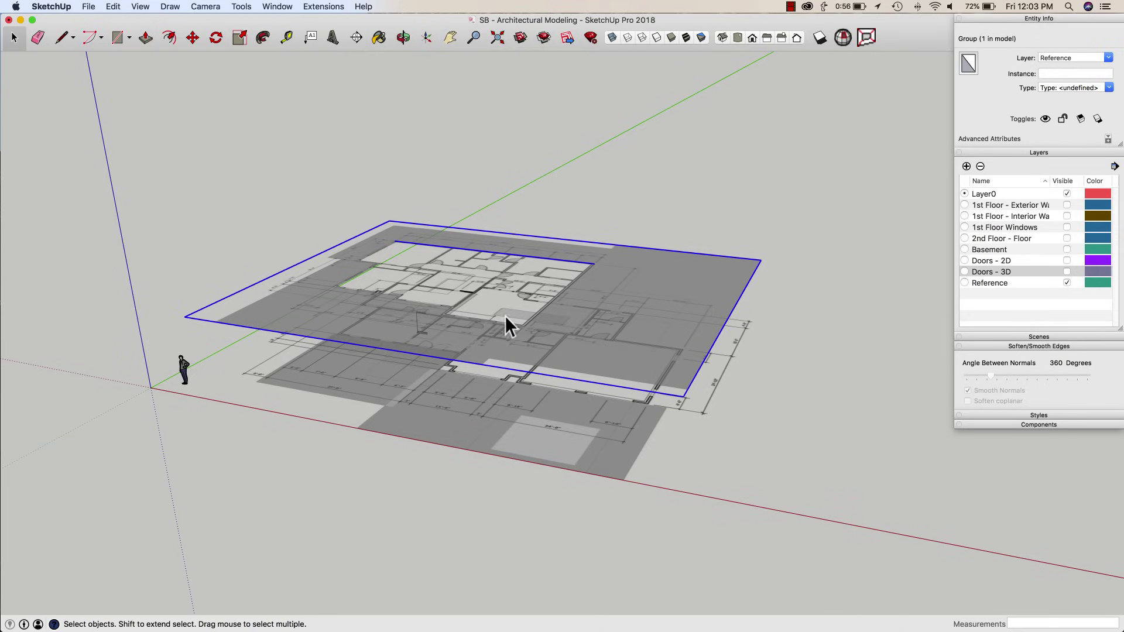
Step: Turn the 2nd Floor - Floor layer back on to show the slab with the plan images
{"action": "middle_click_drag", "start_coordinate": [557, 452], "coordinate": [683, 454]}
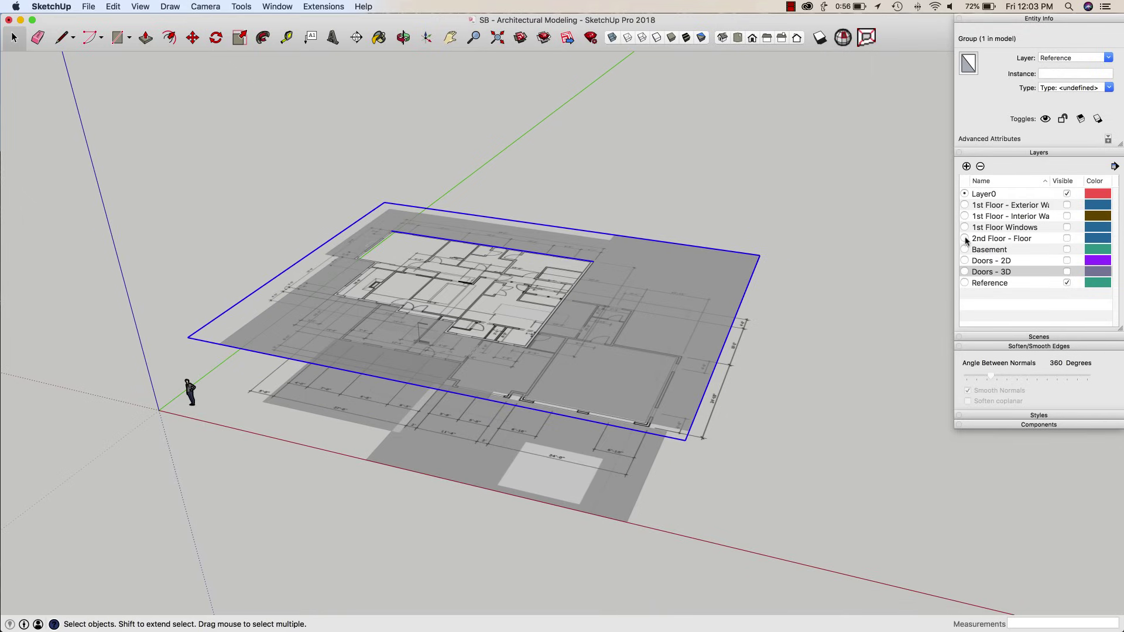
{"action": "left_click", "coordinate": [1066, 239]}
{"action": "middle_click_drag", "start_coordinate": [606, 287], "coordinate": [511, 308]}
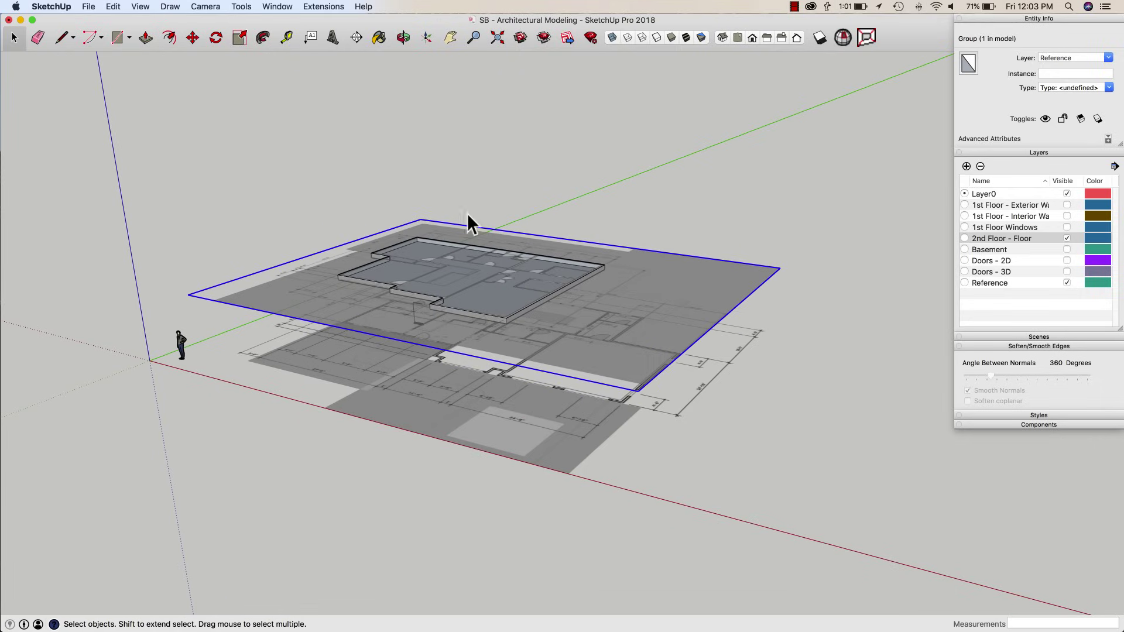
Step: Place a horizontal section plane parallel to the ground, keeping the default name and symbol
{"action": "left_click", "coordinate": [356, 38]}
{"action": "left_click", "coordinate": [389, 201]}
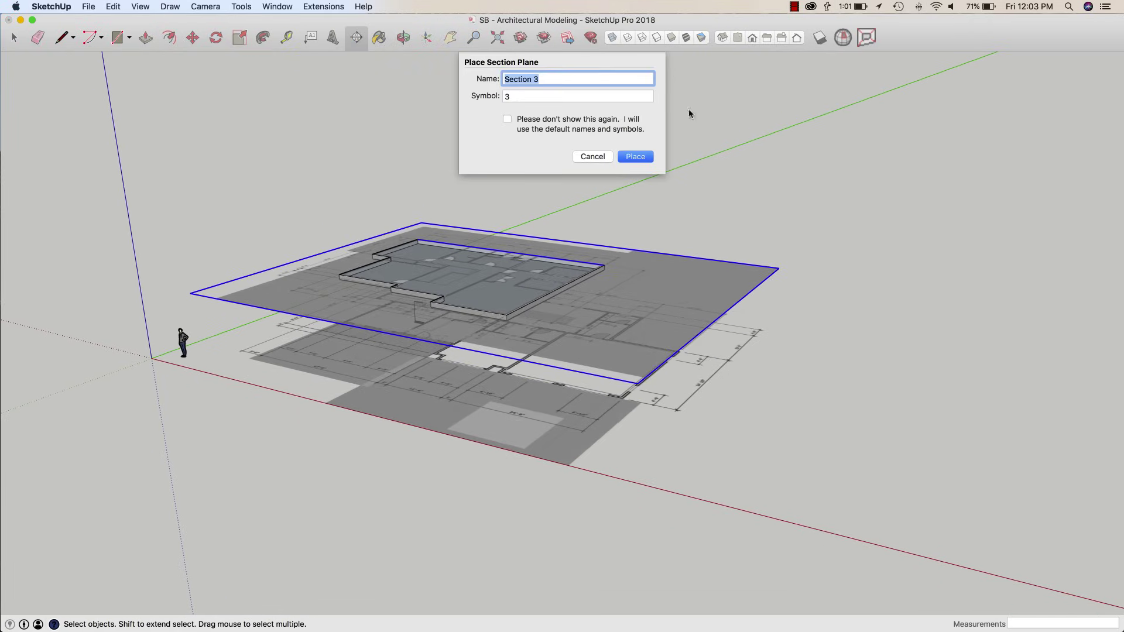
{"action": "left_click", "coordinate": [627, 160]}
Step: Move the section plane up about 3' 10" so it sits between the first-floor plan and the second-floor slab
{"action": "middle_click_drag", "start_coordinate": [570, 263], "coordinate": [591, 359]}
{"action": "left_click", "coordinate": [591, 345]}
{"action": "key", "text": "m"}
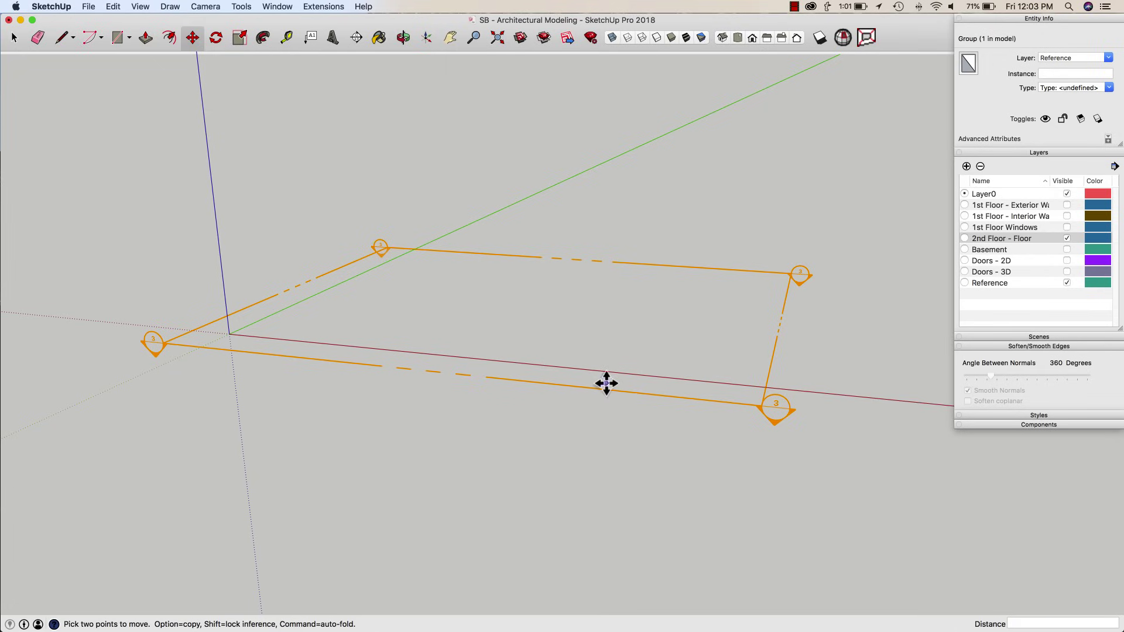
{"action": "key", "text": "space"}
{"action": "left_click", "coordinate": [763, 411]}
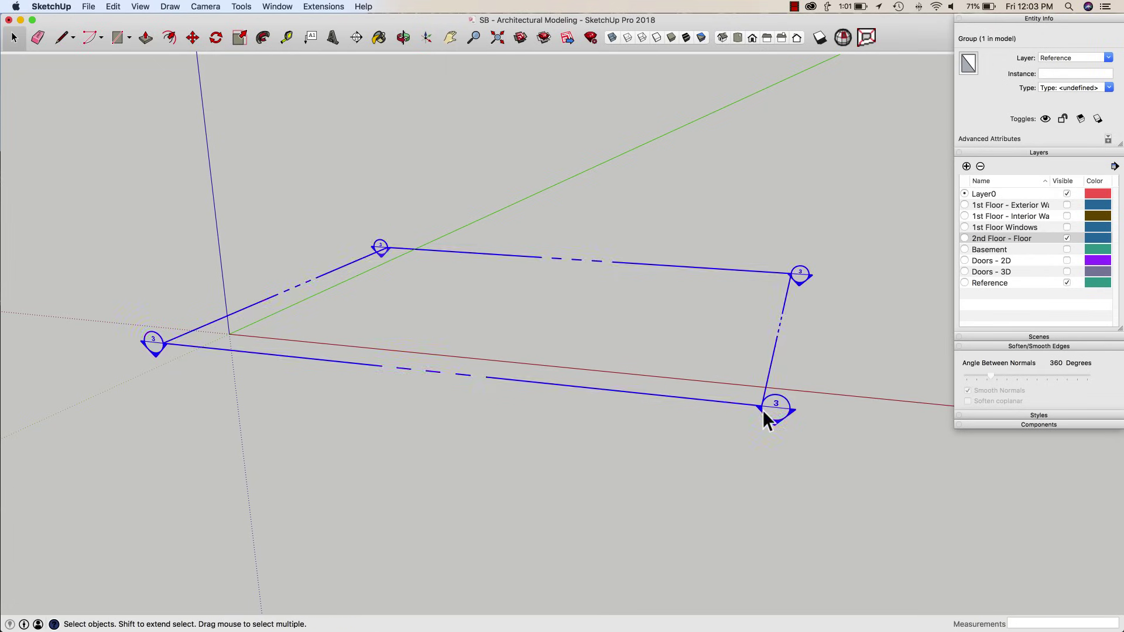
{"action": "key", "text": "m"}
{"action": "left_click", "coordinate": [762, 412]}
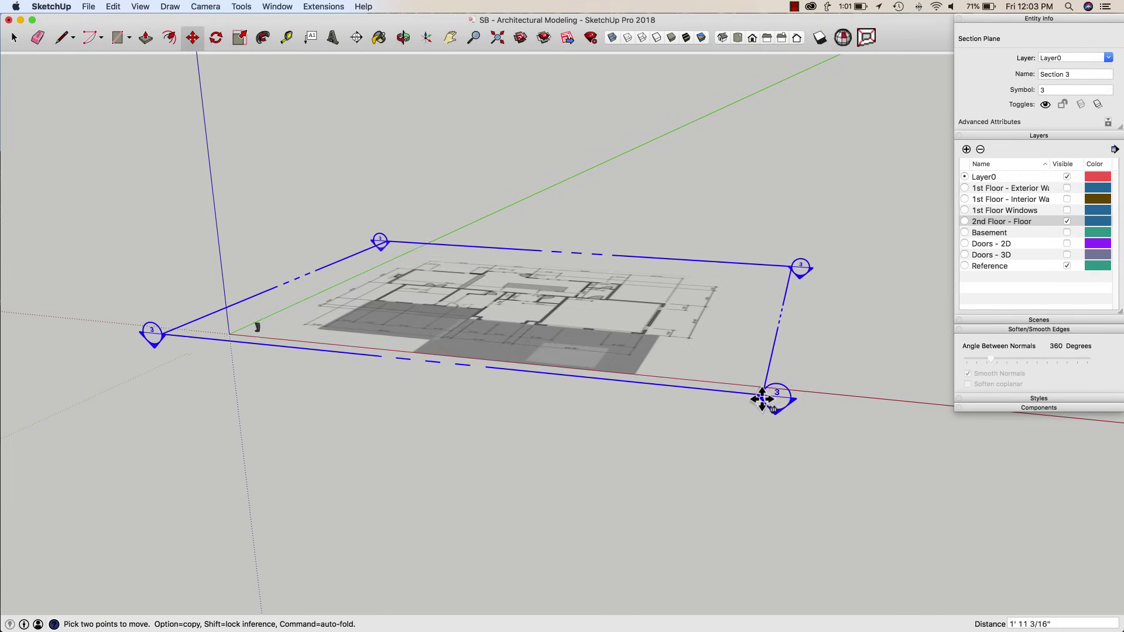
{"action": "left_click", "coordinate": [759, 389]}
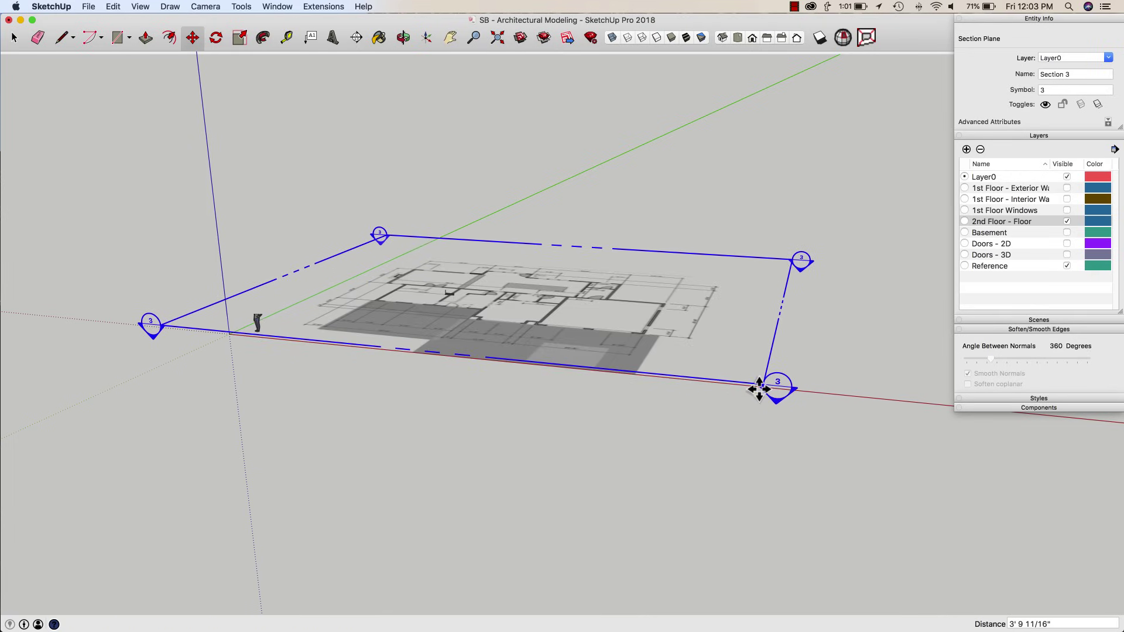
Step: Reverse the section plane's cut direction to show the second-floor slab and plan while hiding the first-floor plan
{"action": "key", "text": "space"}
{"action": "scroll", "coordinate": [556, 409], "scroll_direction": "up", "scroll_amount": 2}
{"action": "right_click", "coordinate": [770, 385]}
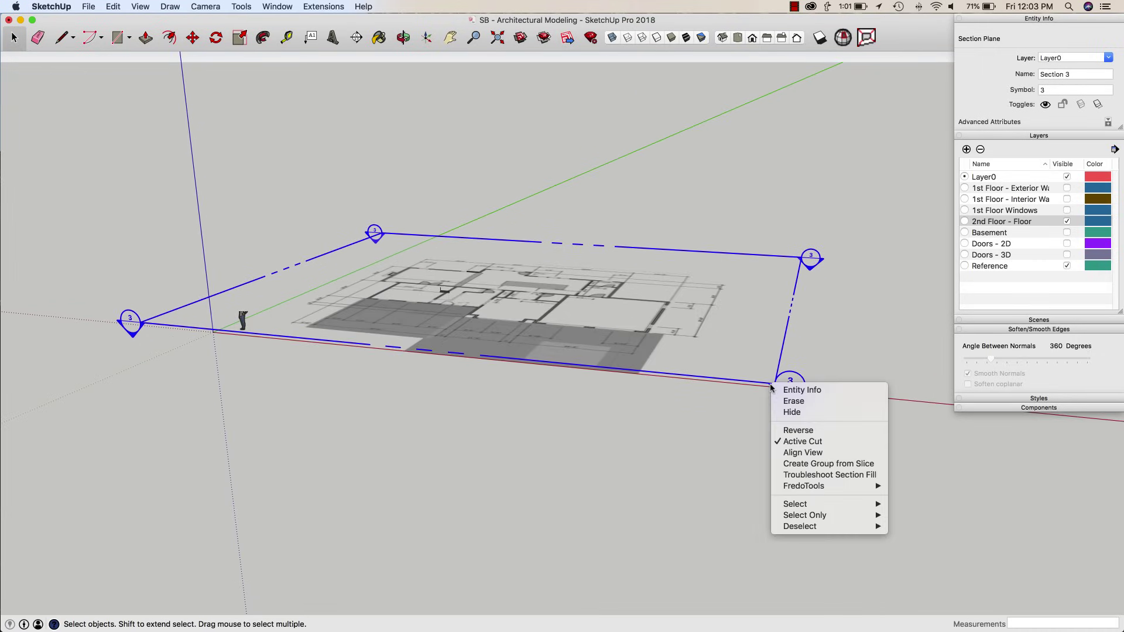
{"action": "left_click", "coordinate": [791, 431]}
{"action": "middle_click_drag", "start_coordinate": [747, 435], "coordinate": [571, 343]}
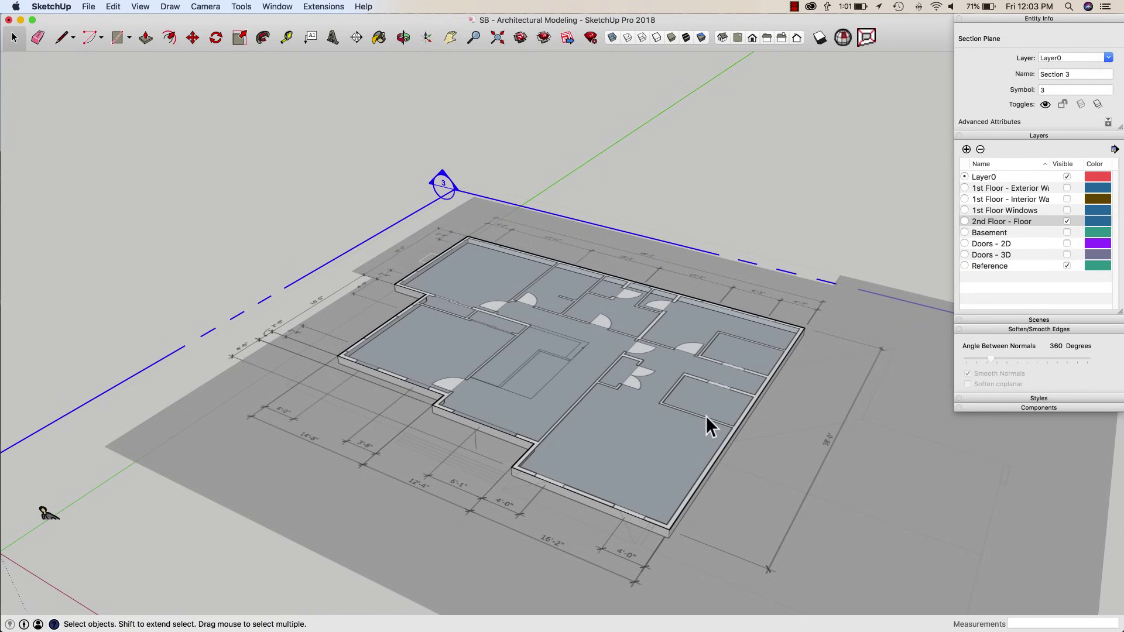
Step: Trace the outer edge of the second-floor slab with the Line tool, using a 16' length, into a closed face
{"action": "middle_click_drag", "start_coordinate": [803, 556], "coordinate": [419, 258]}
{"action": "middle_click_drag", "start_coordinate": [580, 322], "coordinate": [467, 275]}
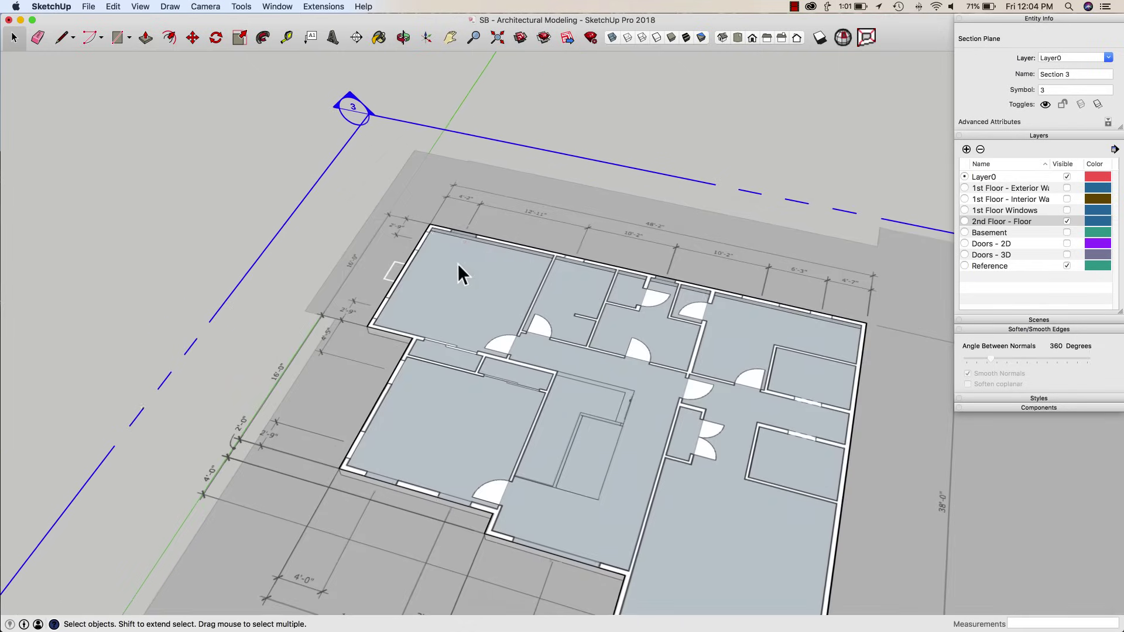
{"action": "key", "text": "l"}
{"action": "middle_click_drag", "start_coordinate": [912, 345], "coordinate": [845, 278]}
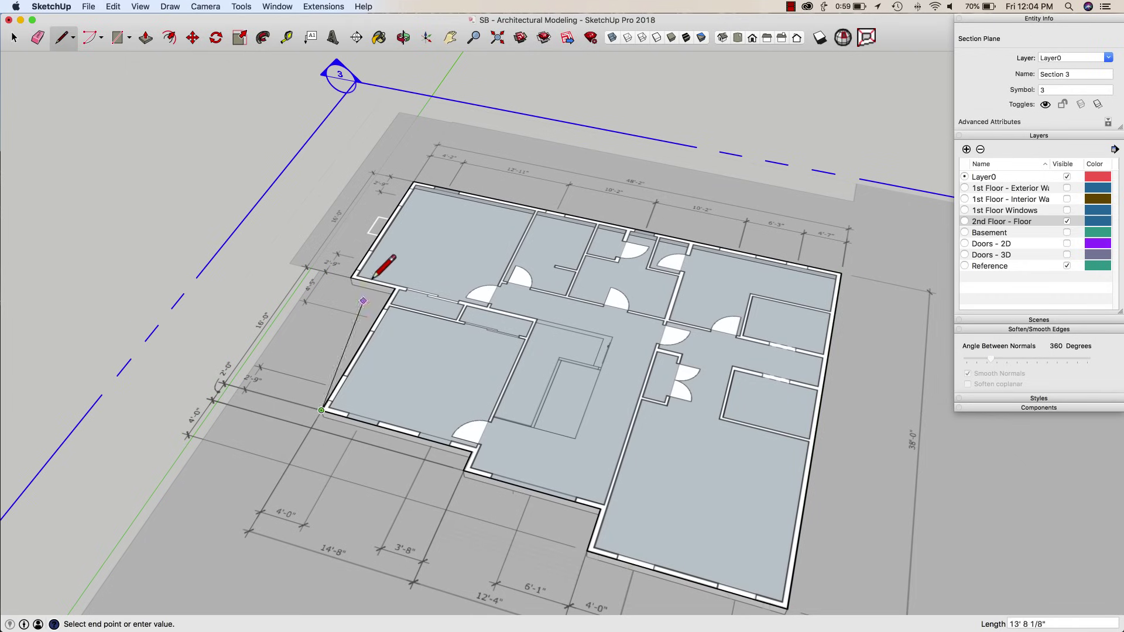
{"action": "type", "text": "16"}
{"action": "key", "text": "Return"}
Step: Offset the traced second-floor outline inward 5.5" and delete the inner face, leaving the exterior wall strip
{"action": "key", "text": "f"}
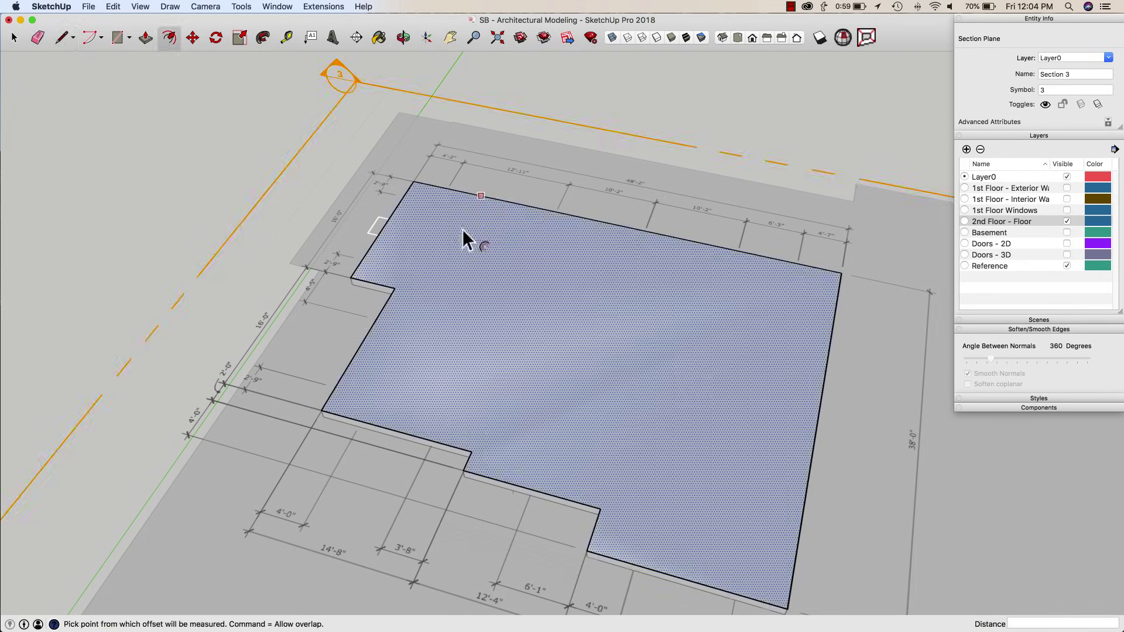
{"action": "left_click", "coordinate": [467, 214]}
{"action": "type", "text": "5.5"}
{"action": "key", "text": "Return"}
{"action": "key", "text": "space"}
{"action": "key", "text": "Delete"}
Step: Extrude the exterior wall strip upward 9' with Push/Pull to form the second-floor exterior walls
{"action": "key", "text": "p"}
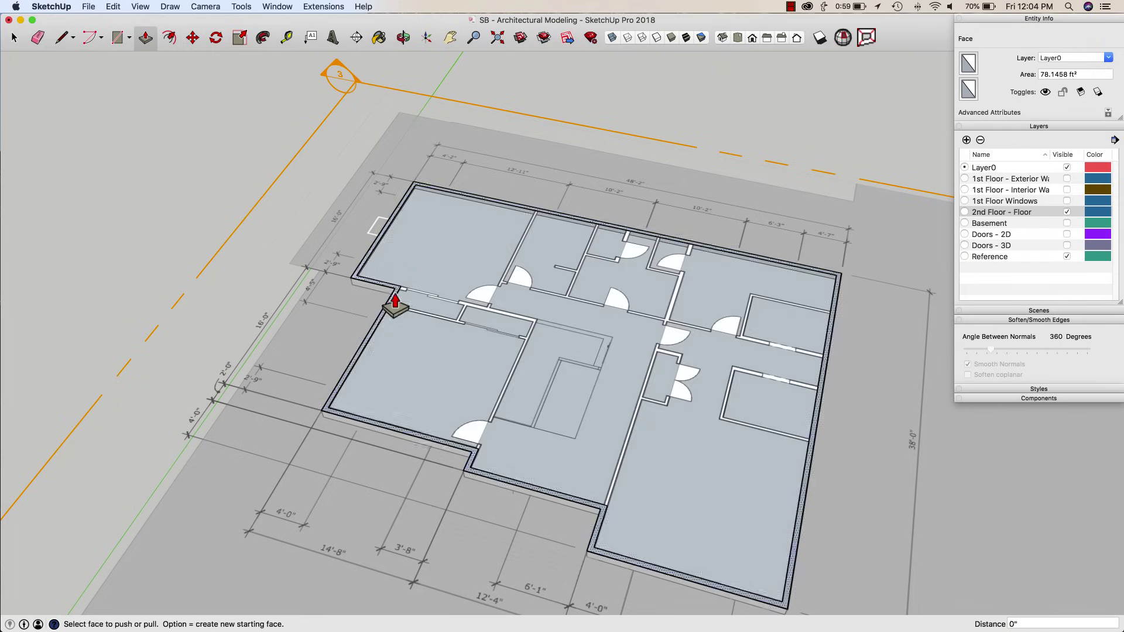
{"action": "left_click_drag", "start_coordinate": [388, 314], "coordinate": [393, 267]}
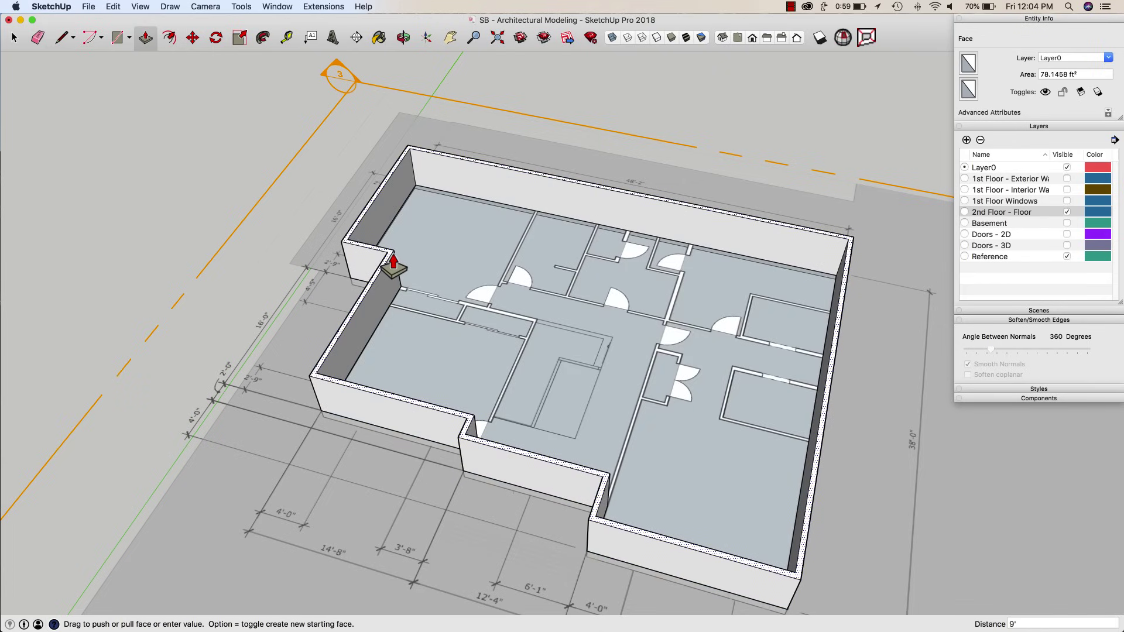
{"action": "key", "text": "Return"}
{"action": "middle_click_drag", "start_coordinate": [408, 270], "coordinate": [796, 446]}
{"action": "scroll", "coordinate": [540, 314], "scroll_direction": "up", "scroll_amount": 3}
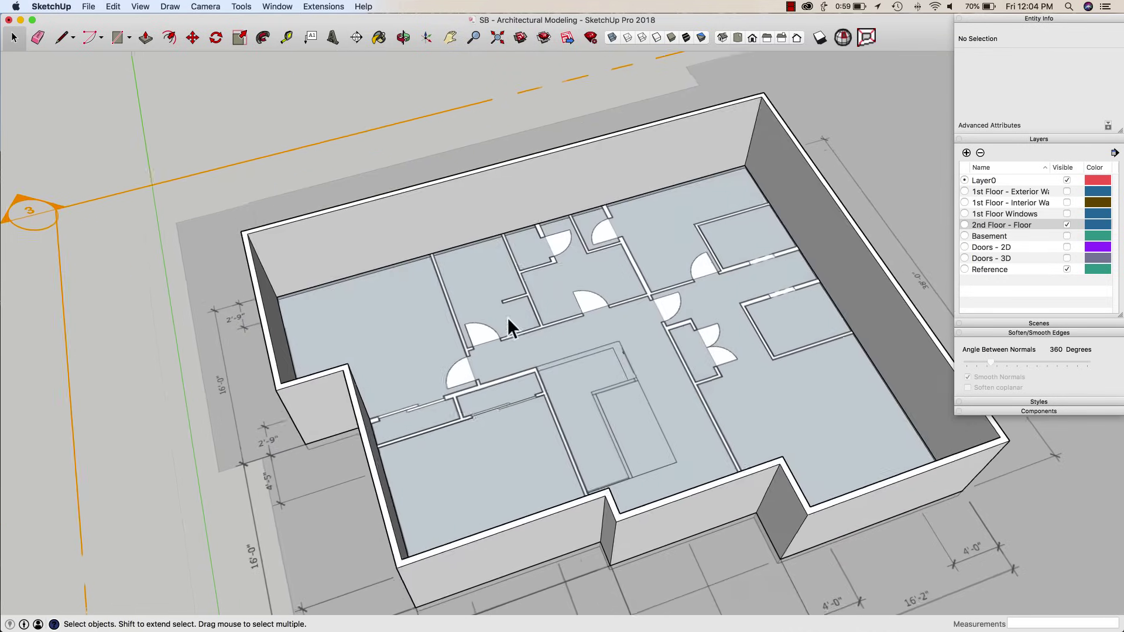
{"action": "middle_click_drag", "start_coordinate": [460, 379], "coordinate": [481, 375]}
{"action": "scroll", "coordinate": [470, 366], "scroll_direction": "down", "scroll_amount": 10}
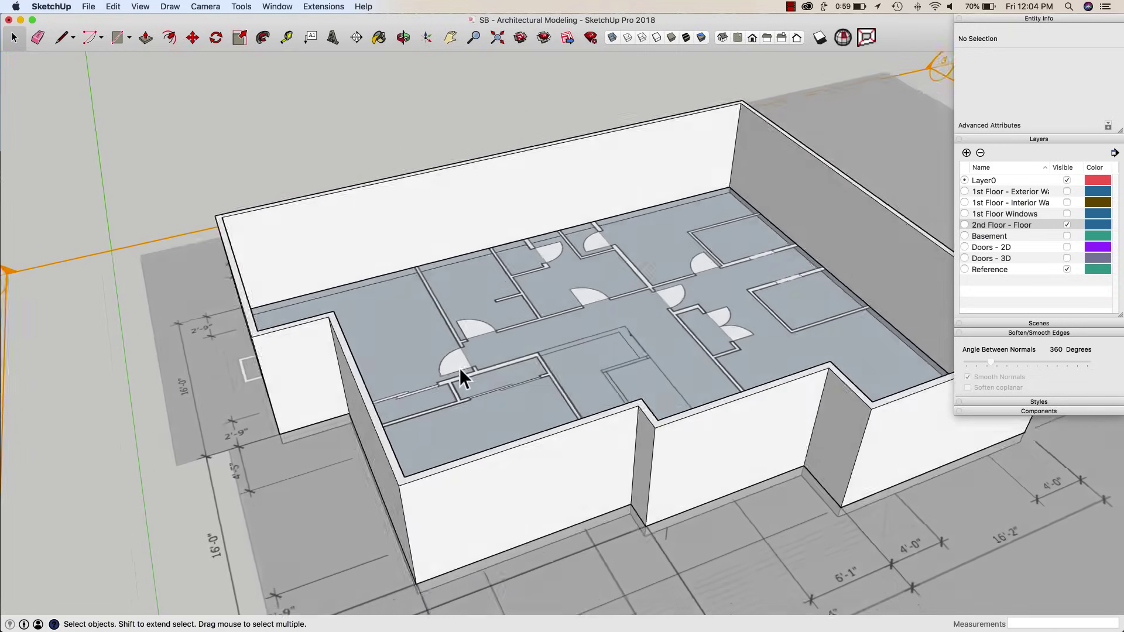